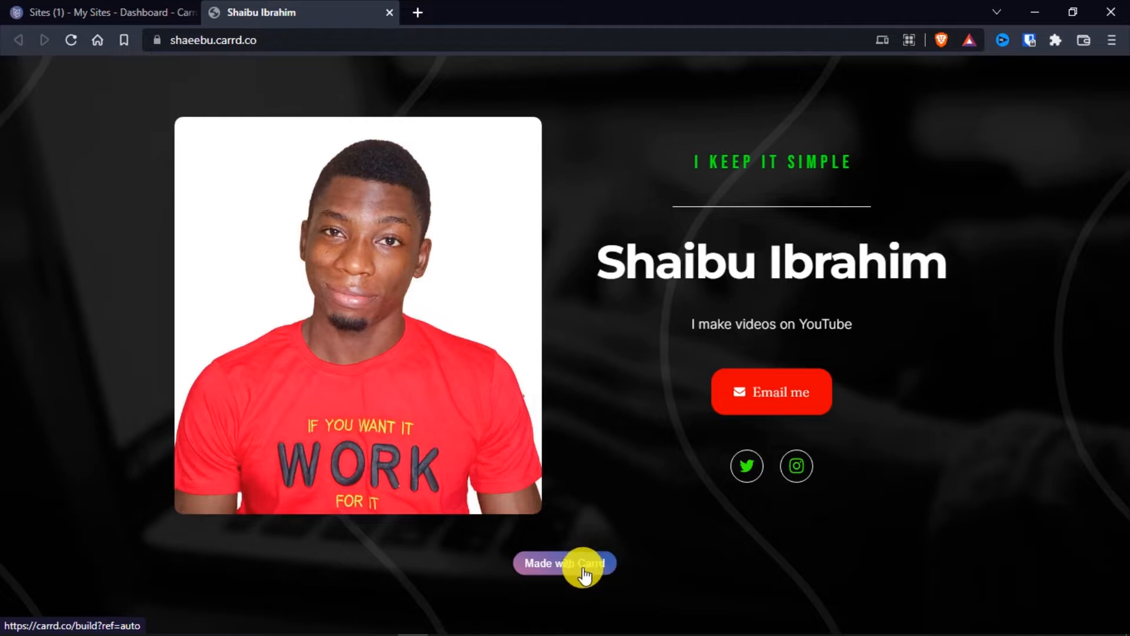
Close the published site and start a new site from the dashboard, bringing up the starting-point templates
key("ctrl+w")
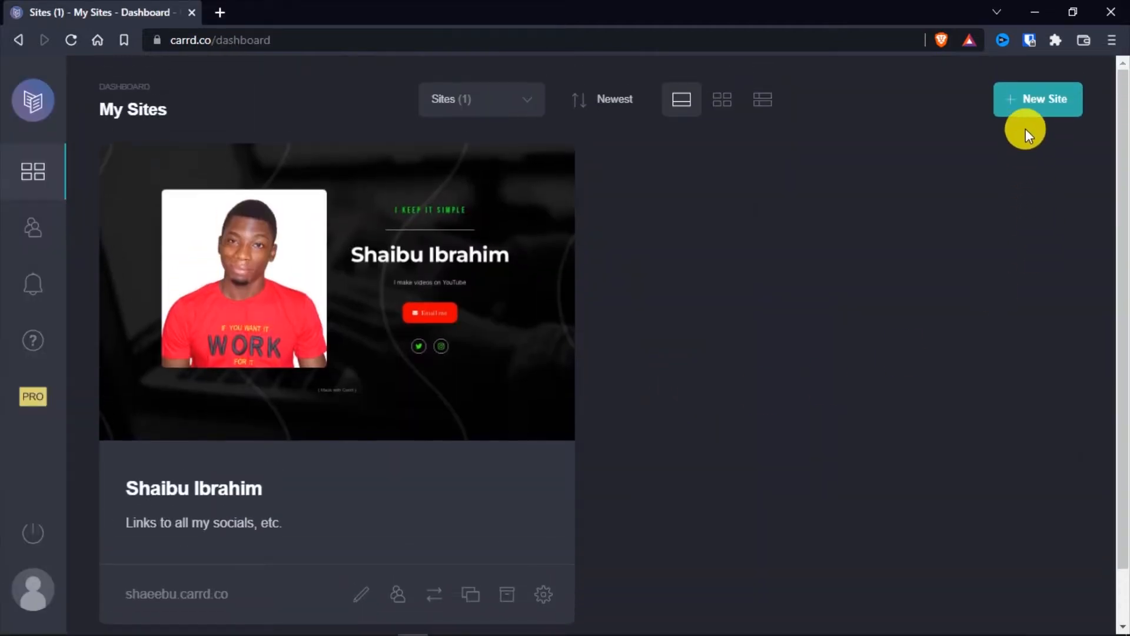
left_click(1034, 100)
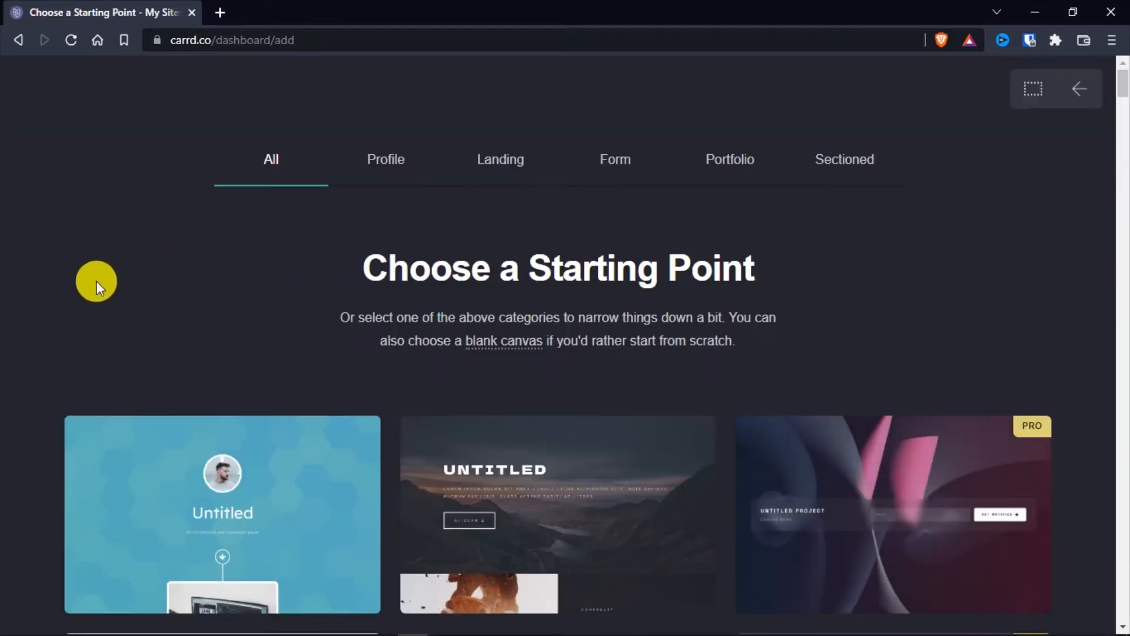
scroll(96, 281, "down", 4)
scroll(47, 288, "down", 1)
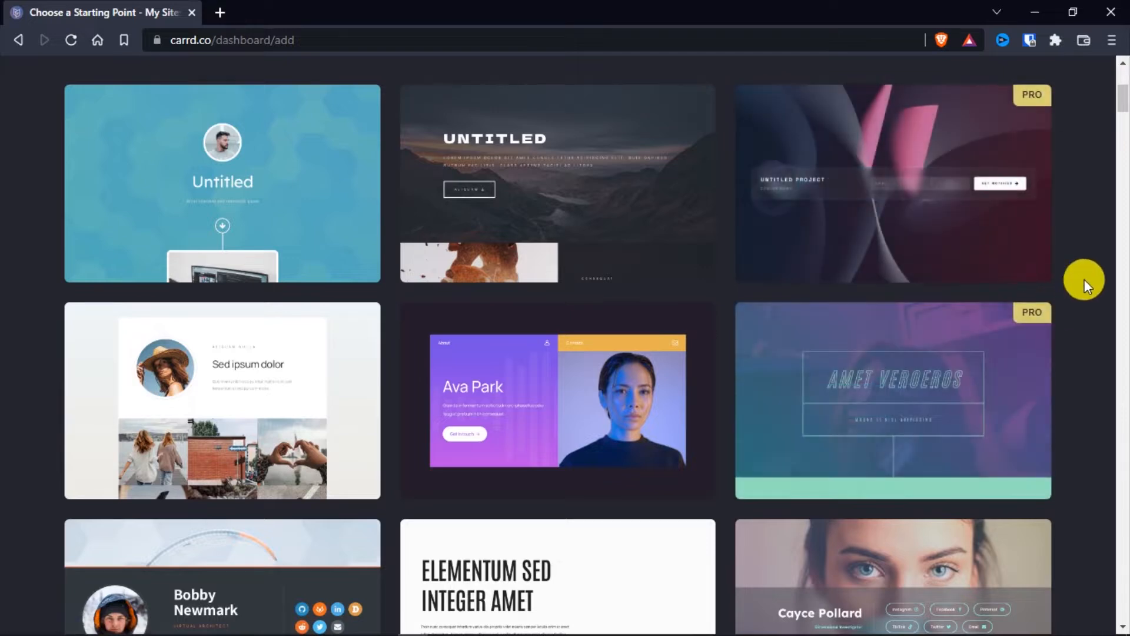
scroll(1078, 277, "up", 1)
View the demo of the Pro template "Untitled Project", try its email field, and close the demo
mouse_move(1004, 271)
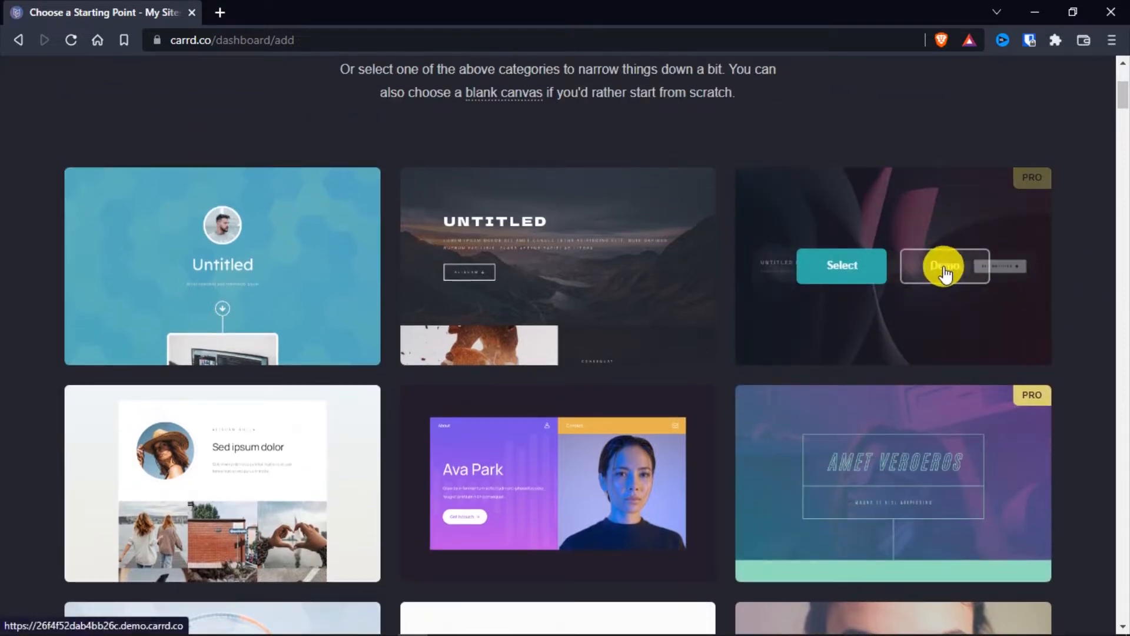
left_click(298, 11)
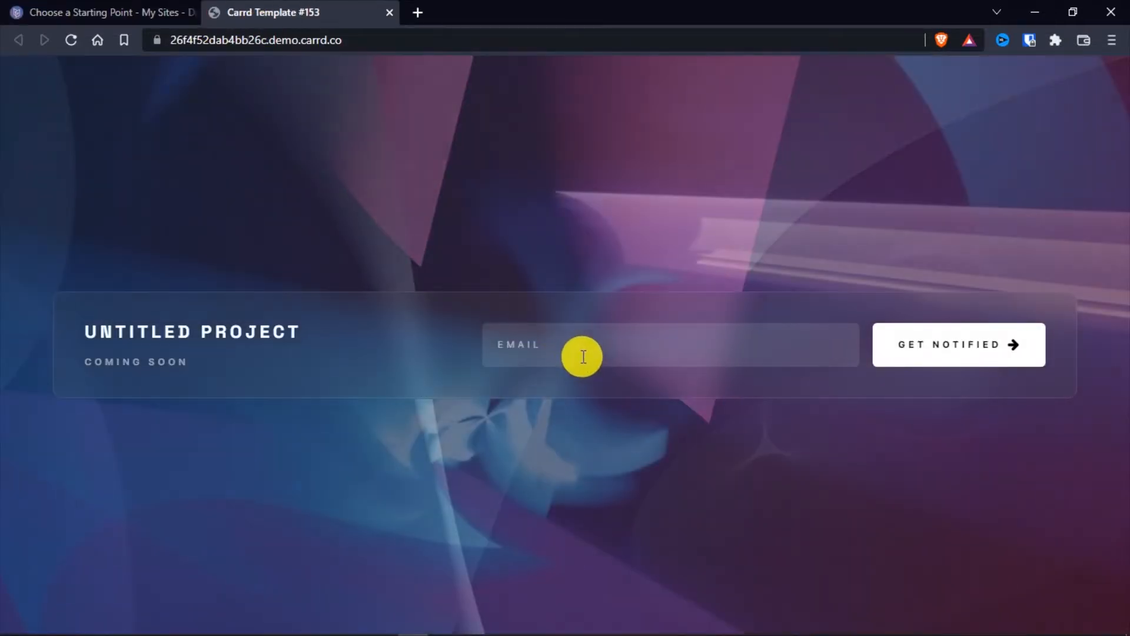
left_click(583, 357)
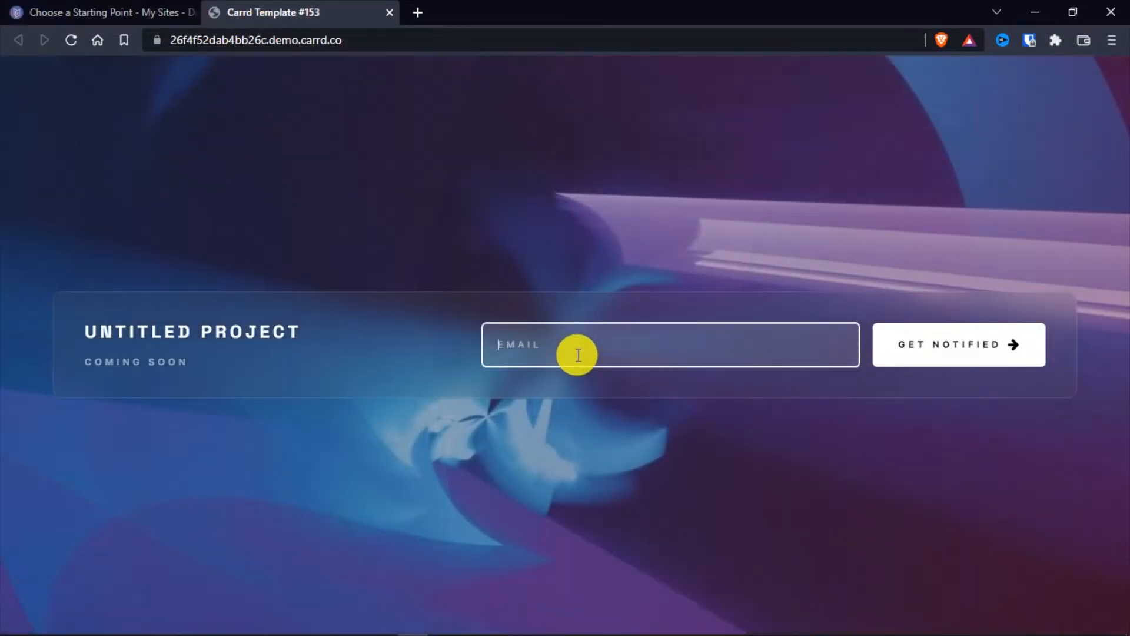
left_click(402, 262)
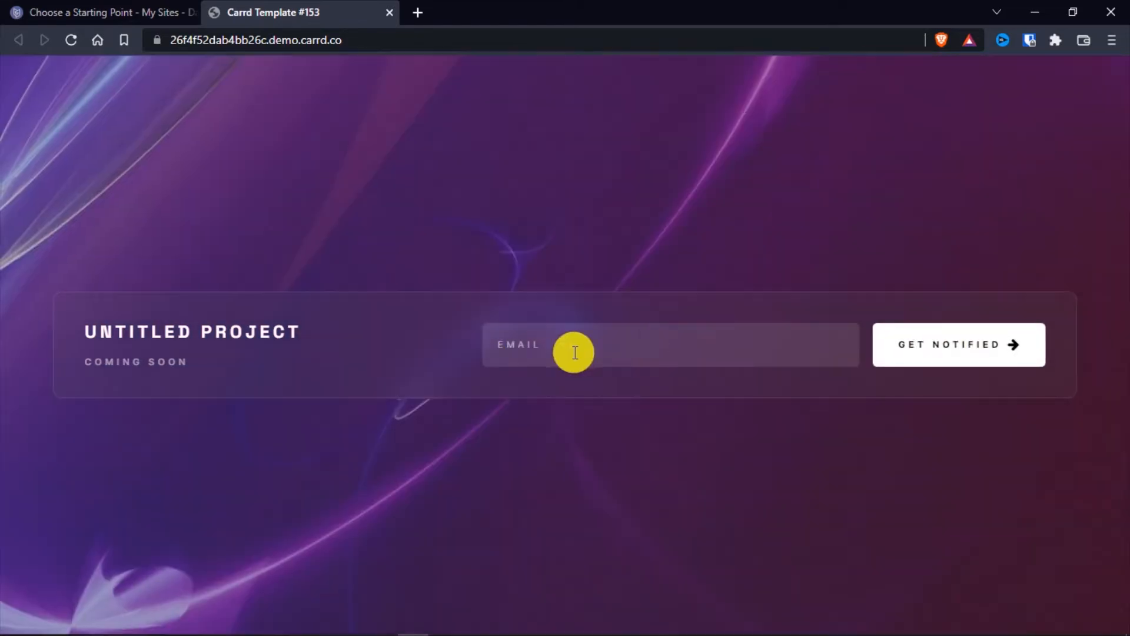
left_click(538, 350)
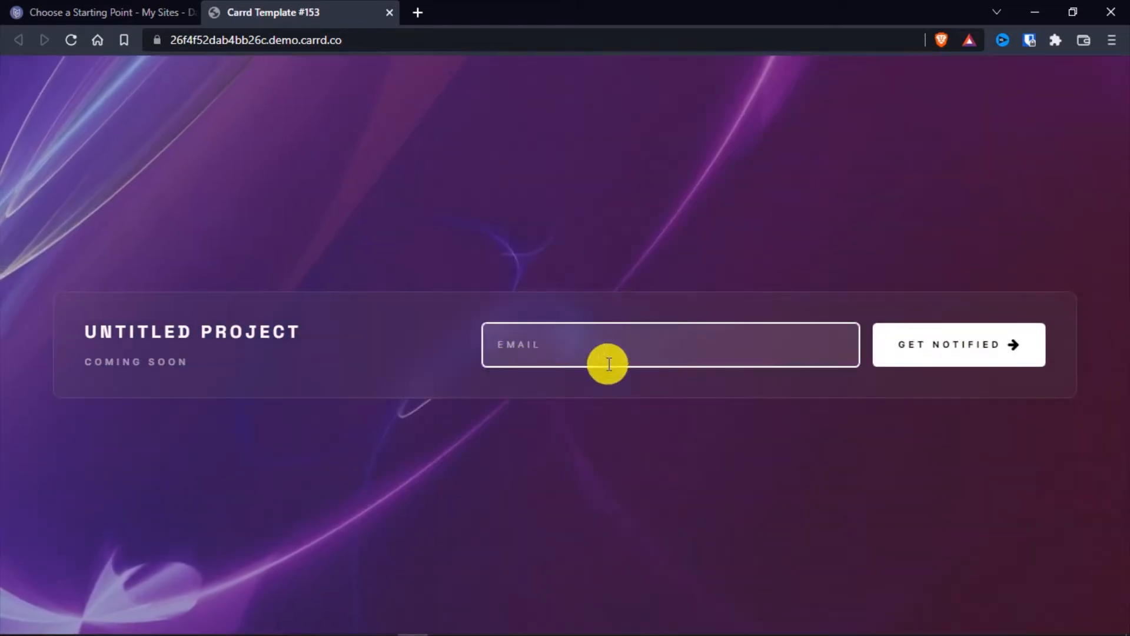
left_click(501, 249)
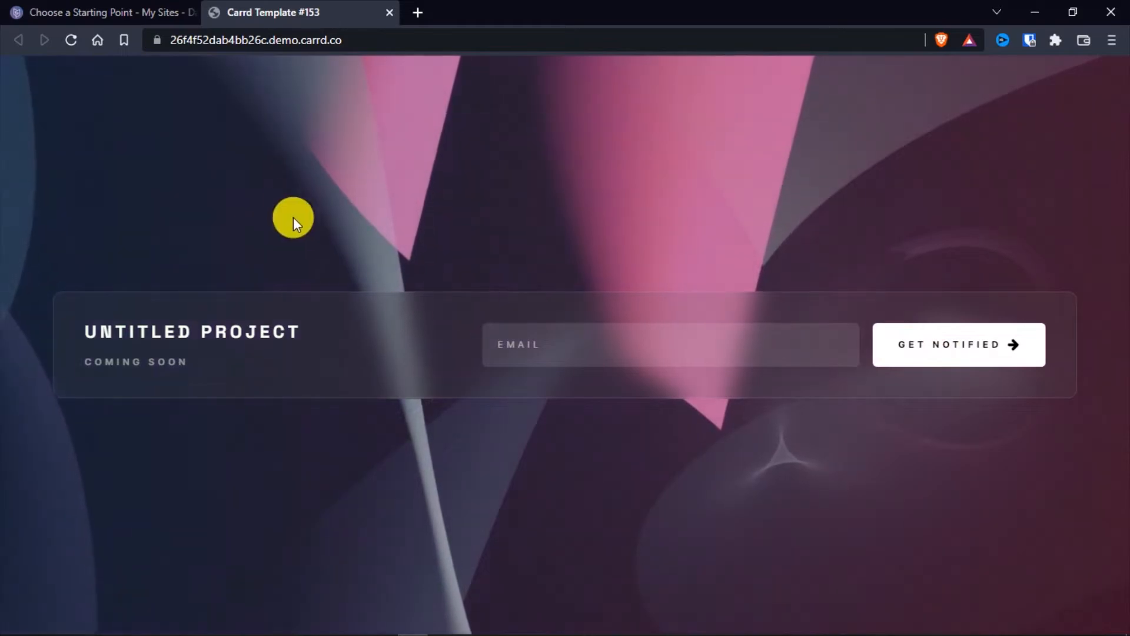
left_click(389, 12)
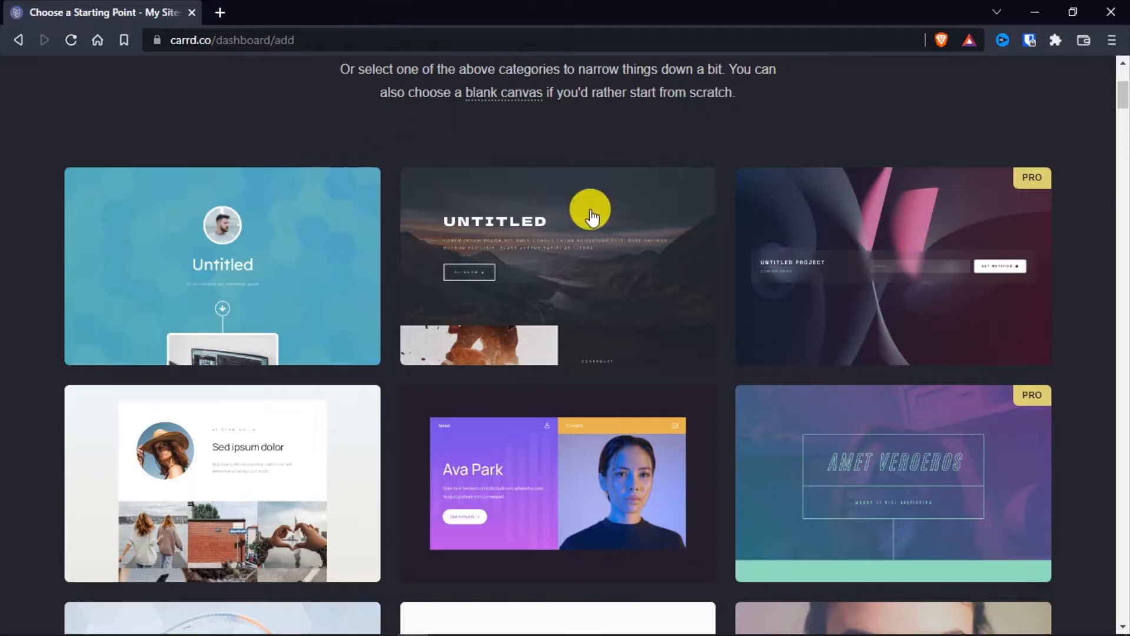
Look through the template gallery, comparing free and Pro designs, for a suitable personal profile layout
scroll(8, 406, "down", 4)
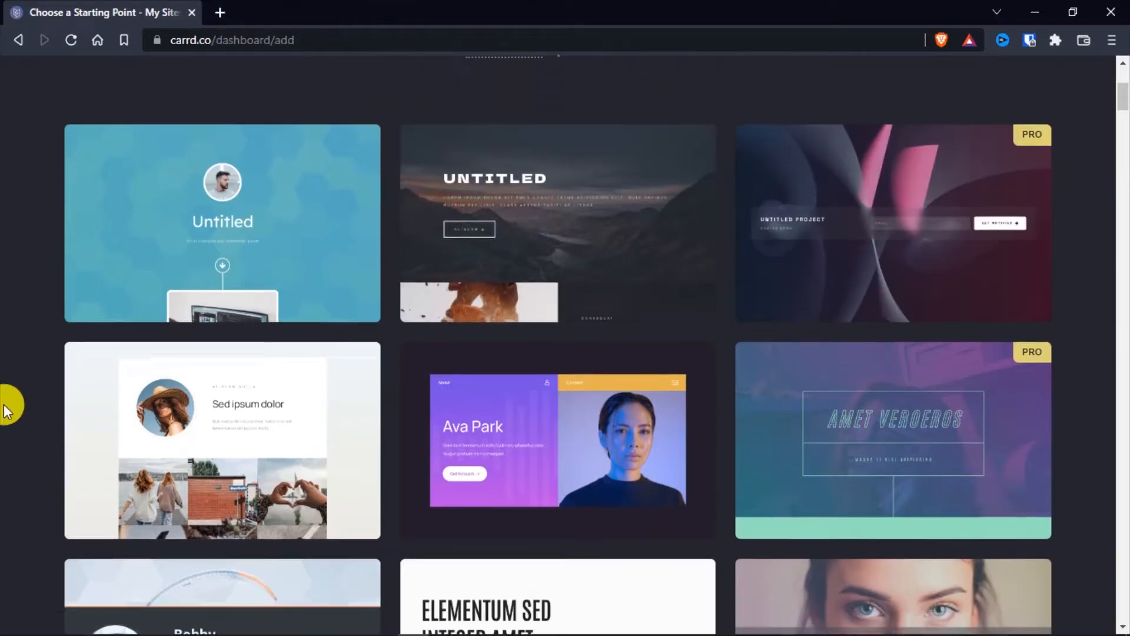
scroll(7, 409, "down", 4)
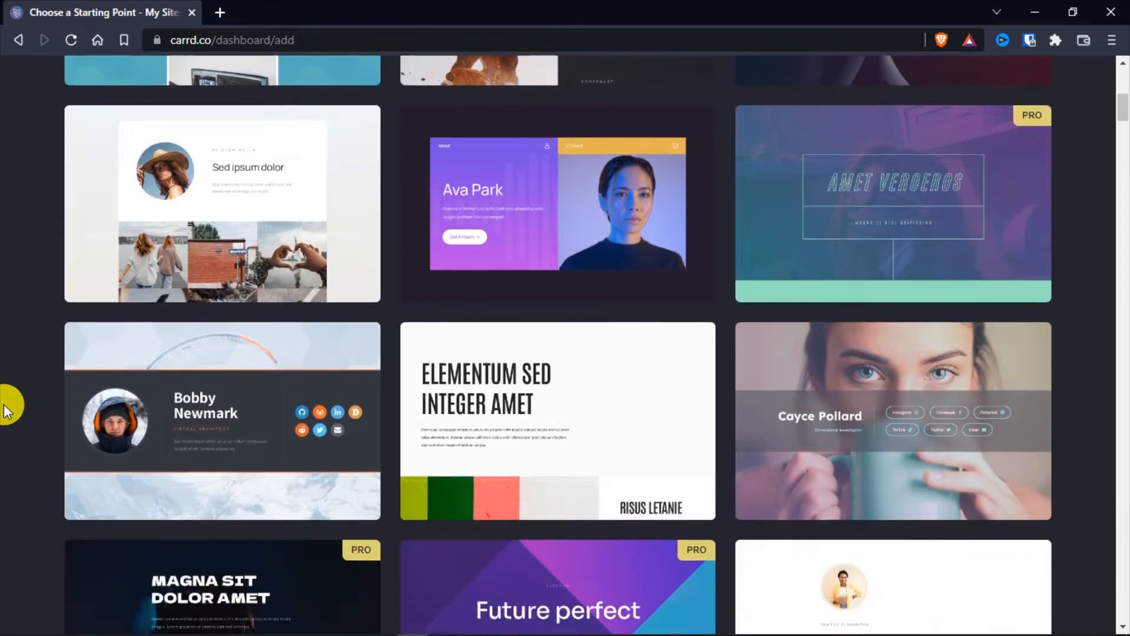
scroll(7, 409, "down", 4)
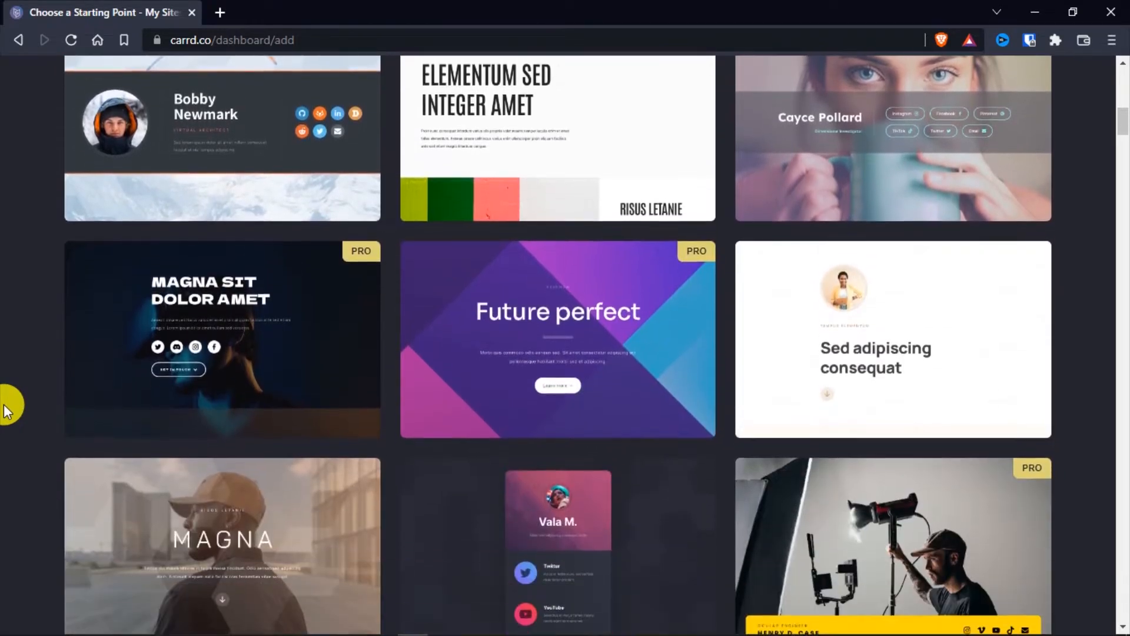
scroll(7, 409, "down", 3)
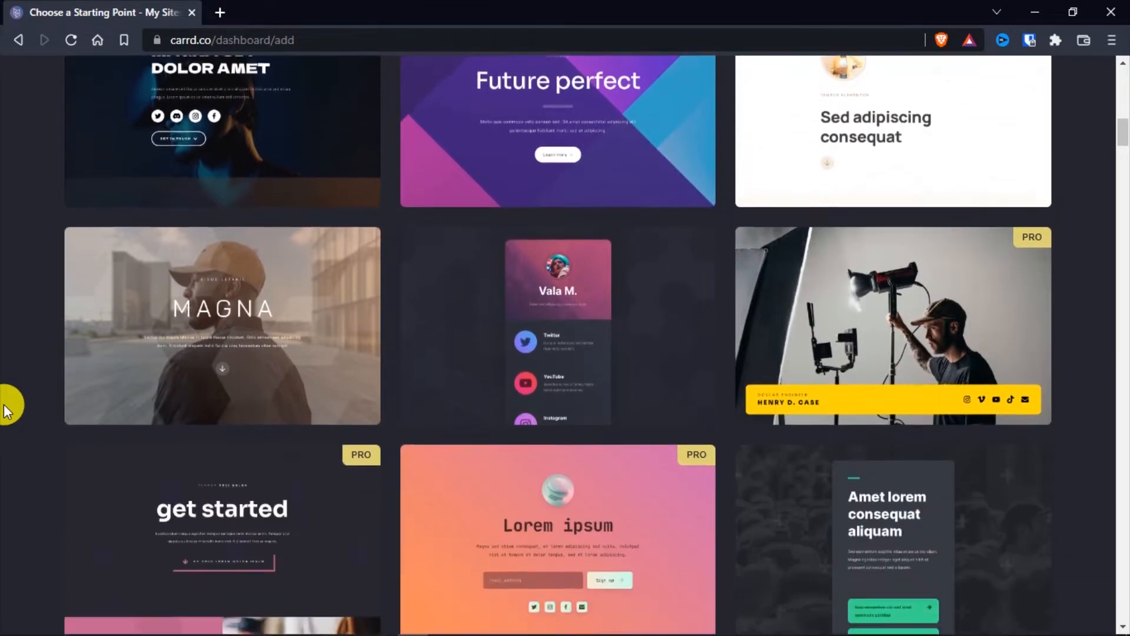
scroll(7, 409, "down", 2)
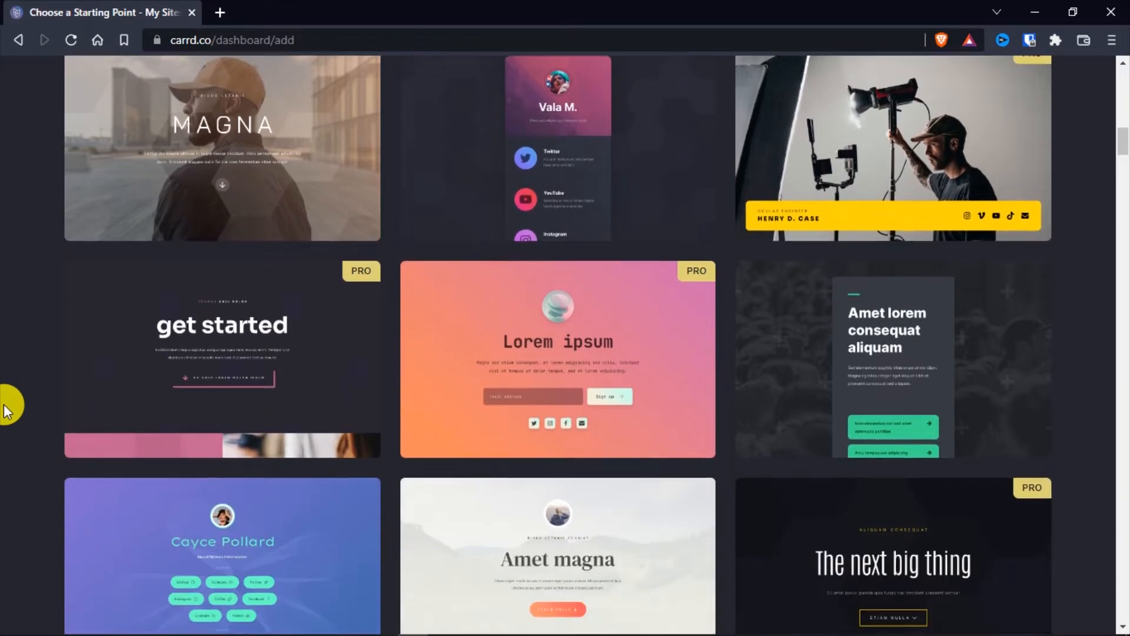
scroll(7, 409, "down", 4)
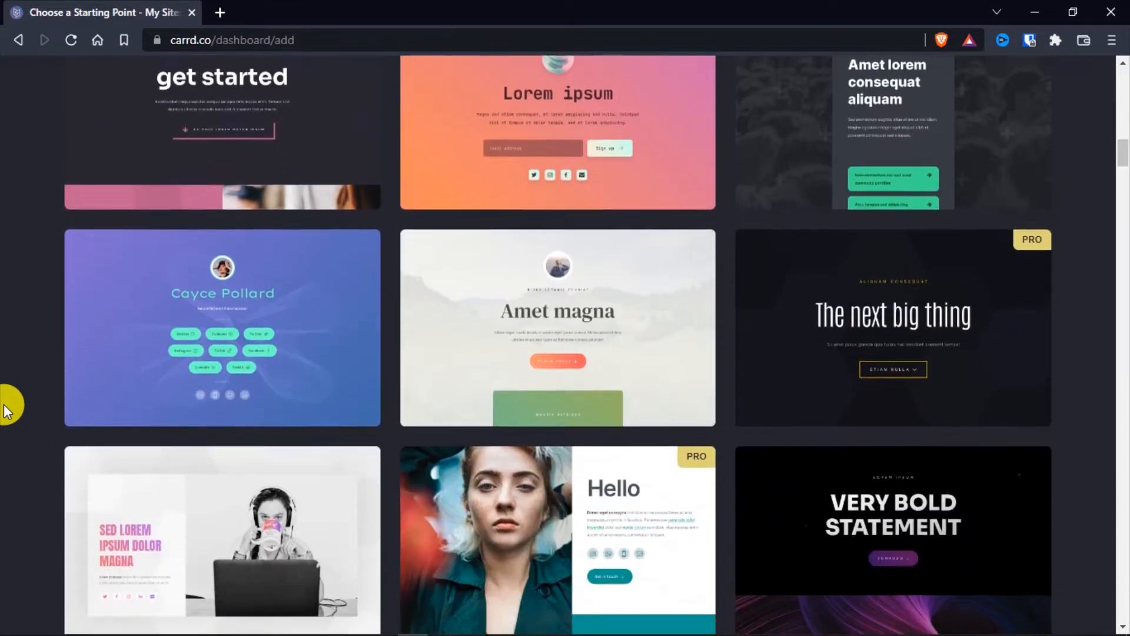
scroll(7, 409, "down", 5)
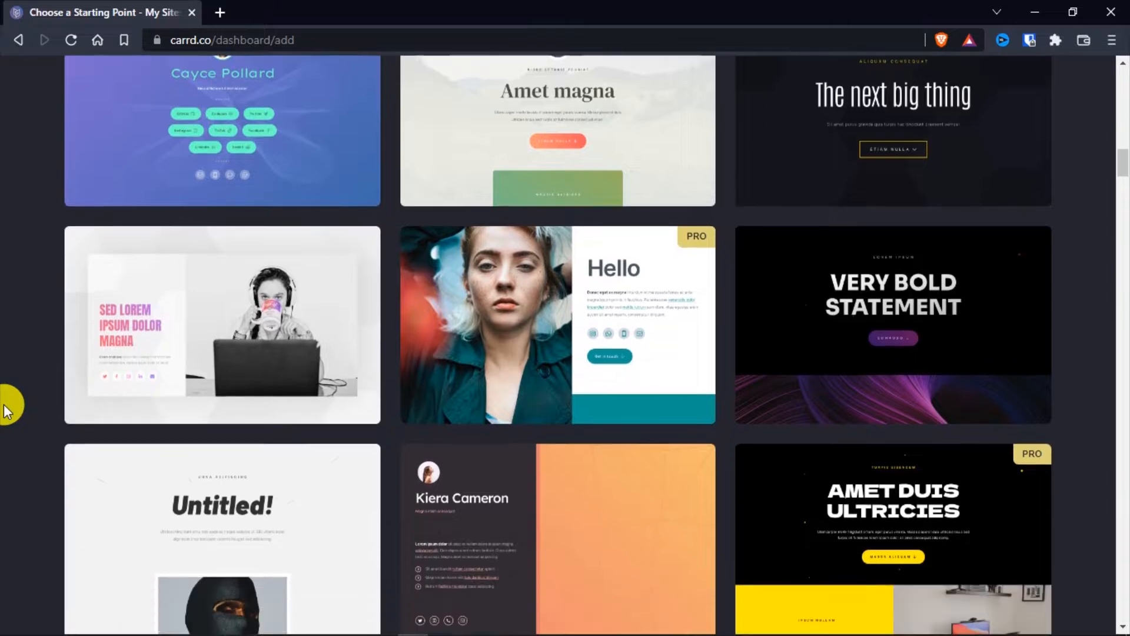
scroll(7, 409, "down", 3)
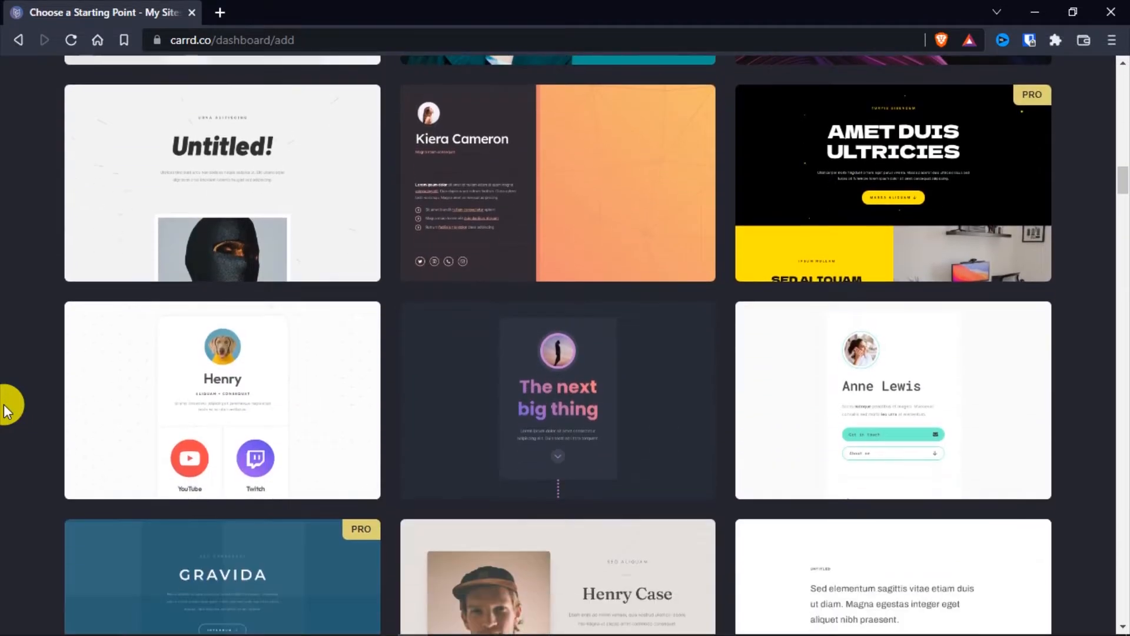
scroll(7, 410, "down", 3)
mouse_move(580, 505)
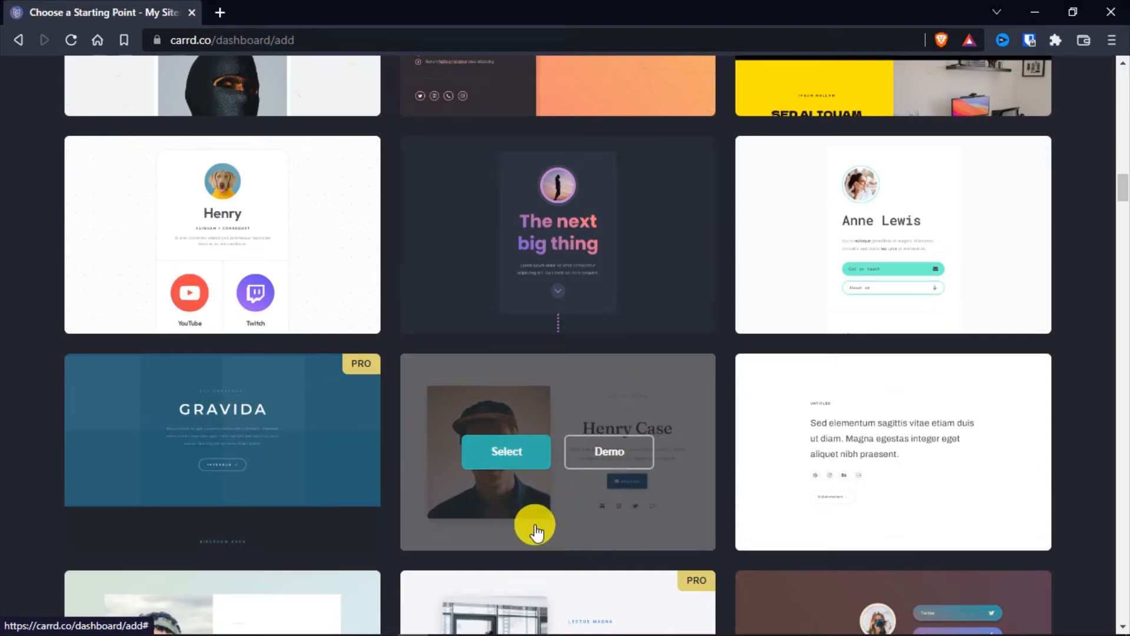
scroll(260, 463, "down", 10)
mouse_move(948, 383)
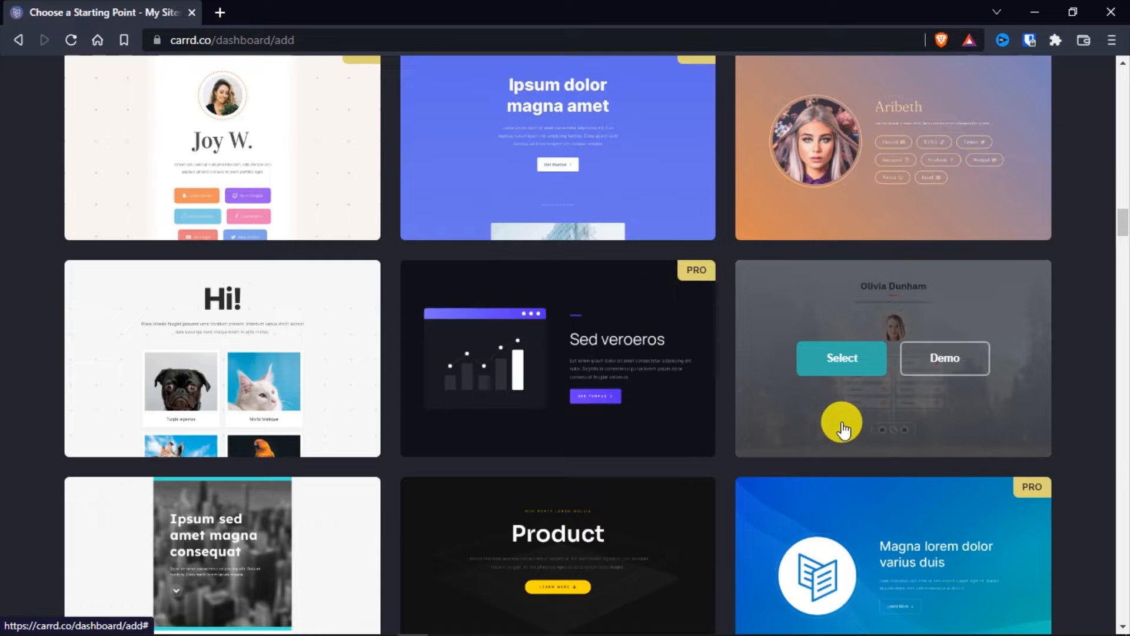
Choose the free profile template beside "Sed veroeros" as the starting point and dismiss the editor's instructions
left_click(842, 362)
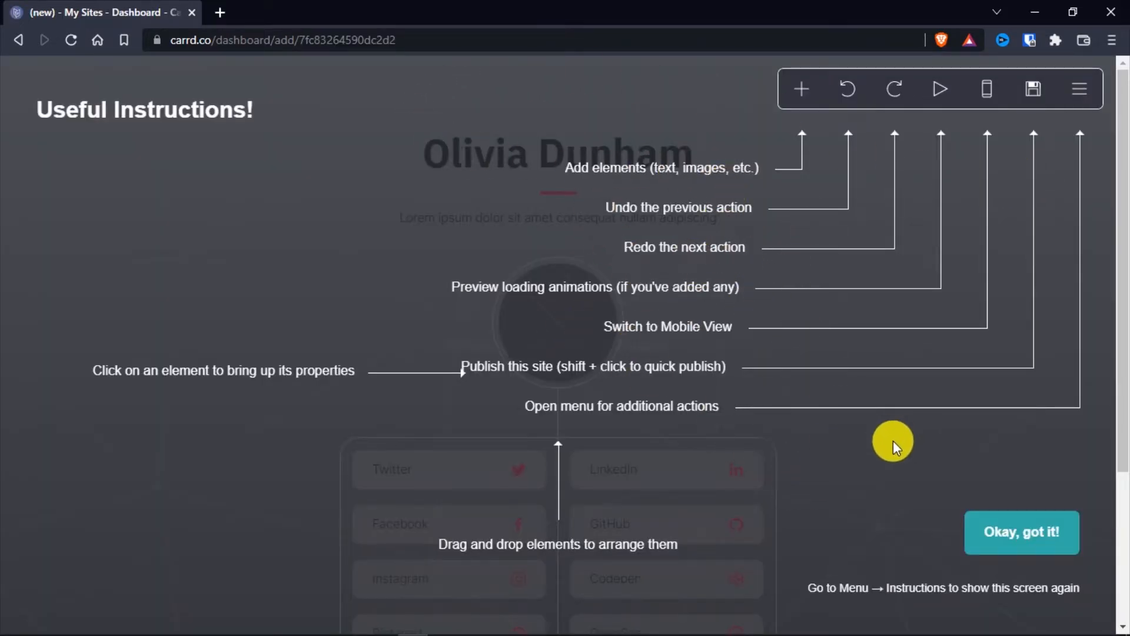
left_click(1043, 553)
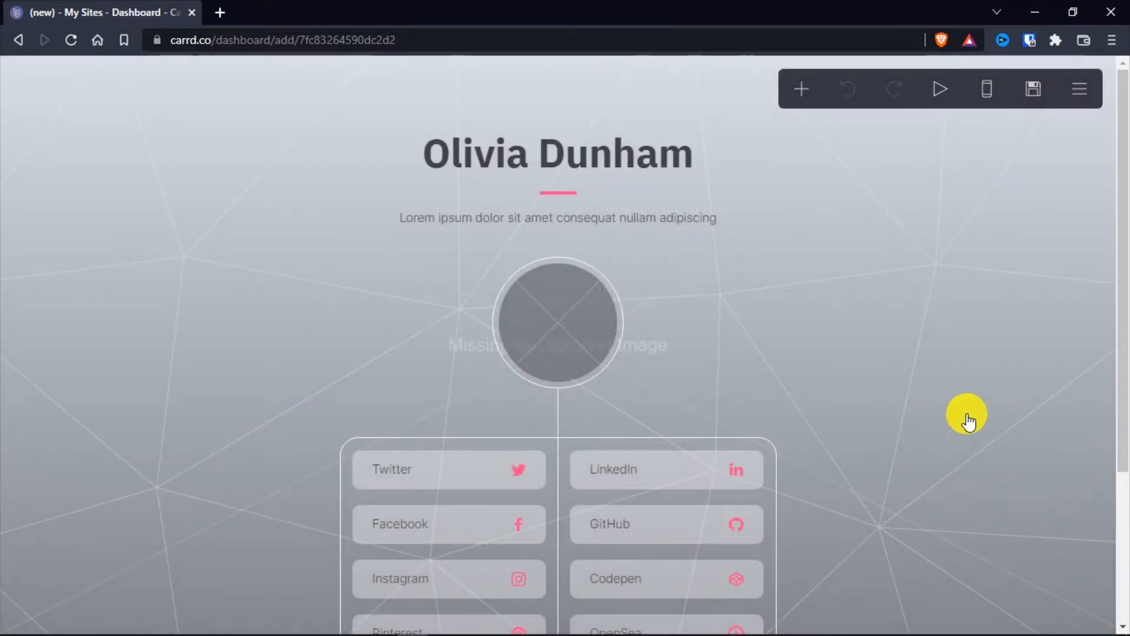
scroll(887, 343, "up", 1)
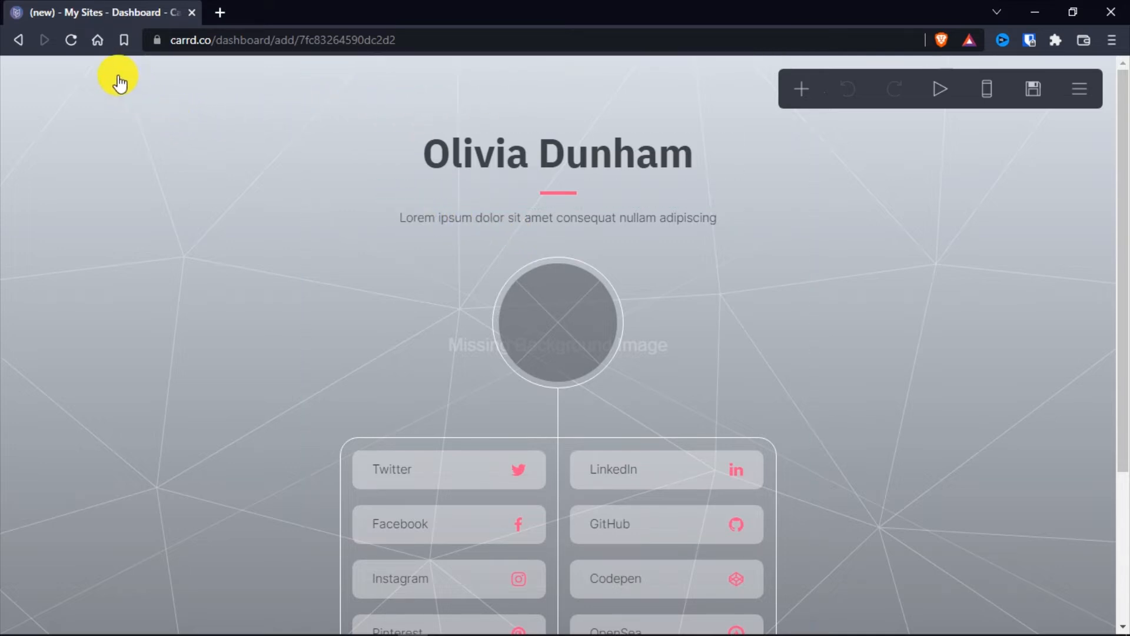
Open the page background's settings and choose Image as the background style
left_click(156, 106)
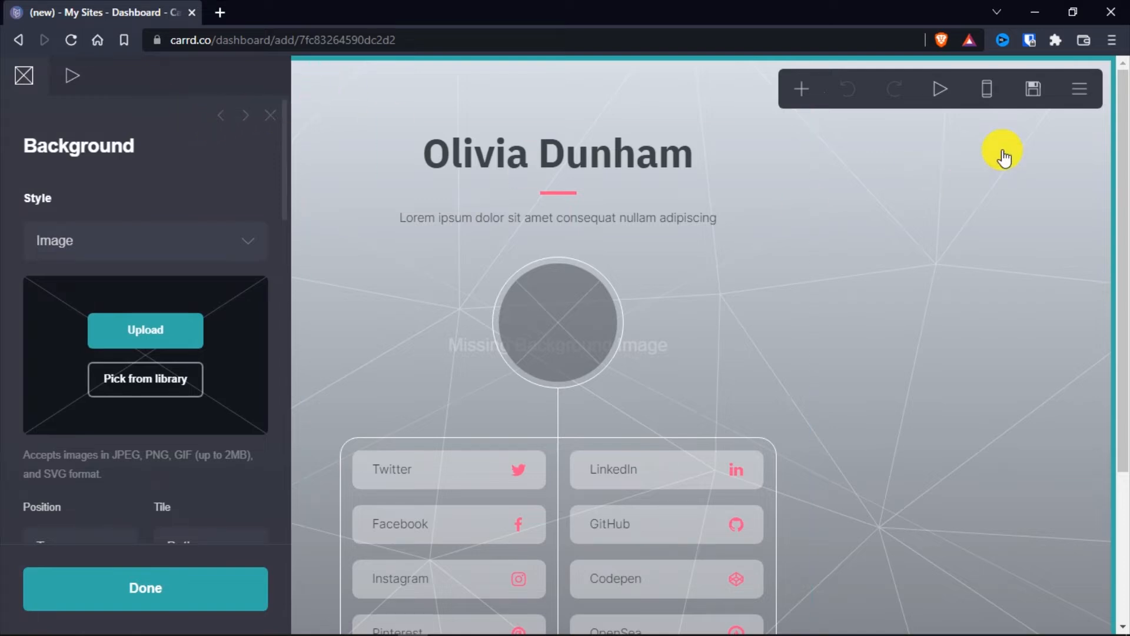
left_click(1096, 148)
left_click(156, 122)
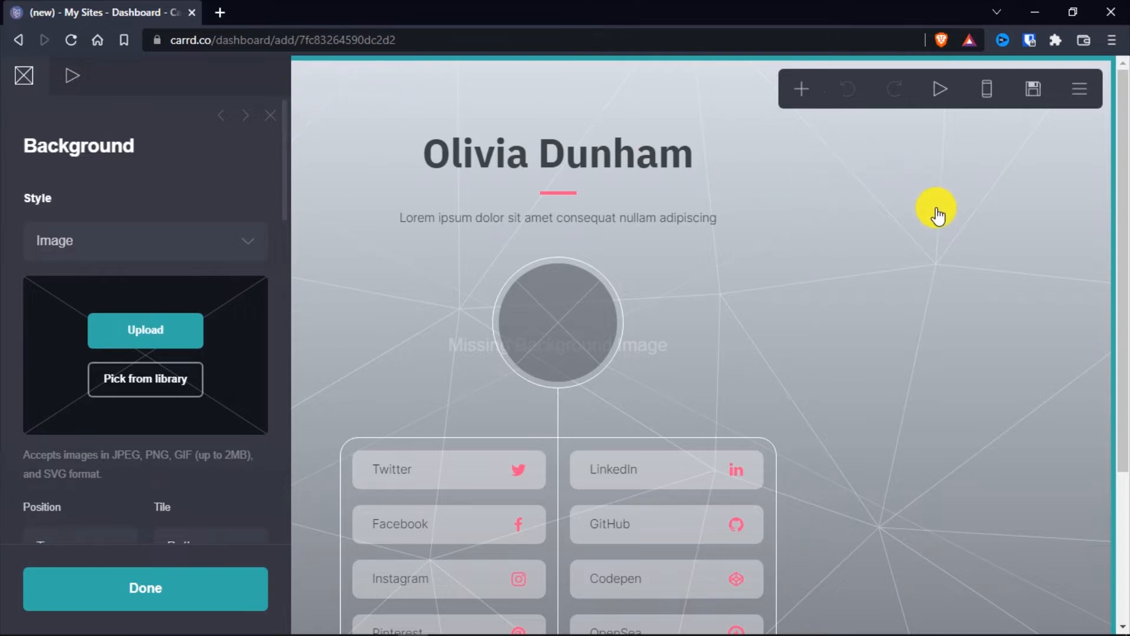
left_click(252, 242)
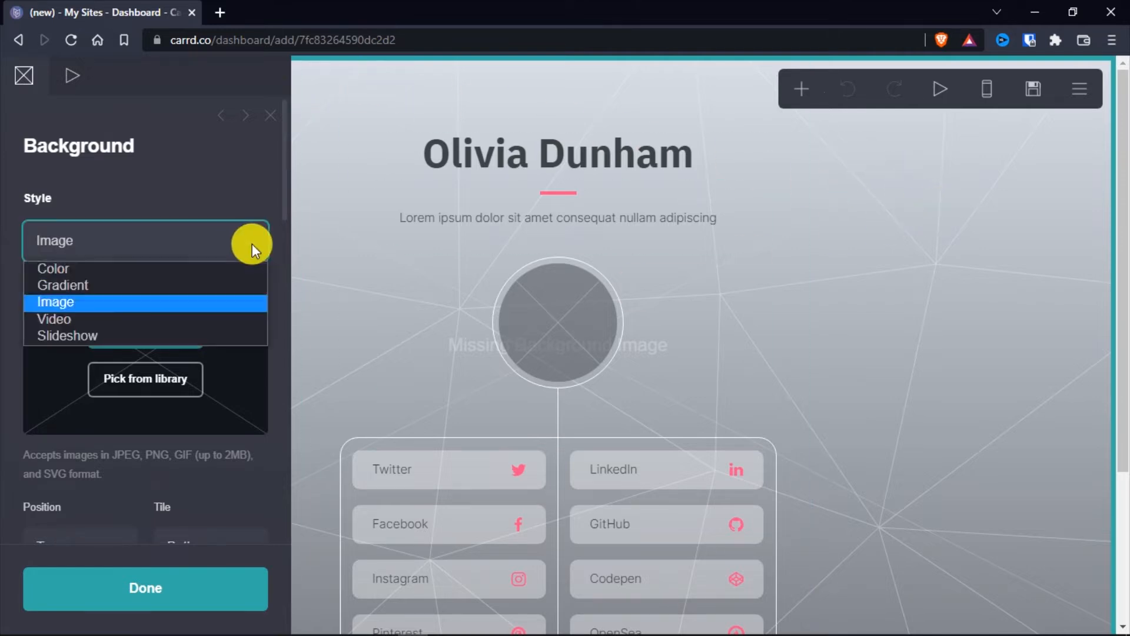
left_click(66, 303)
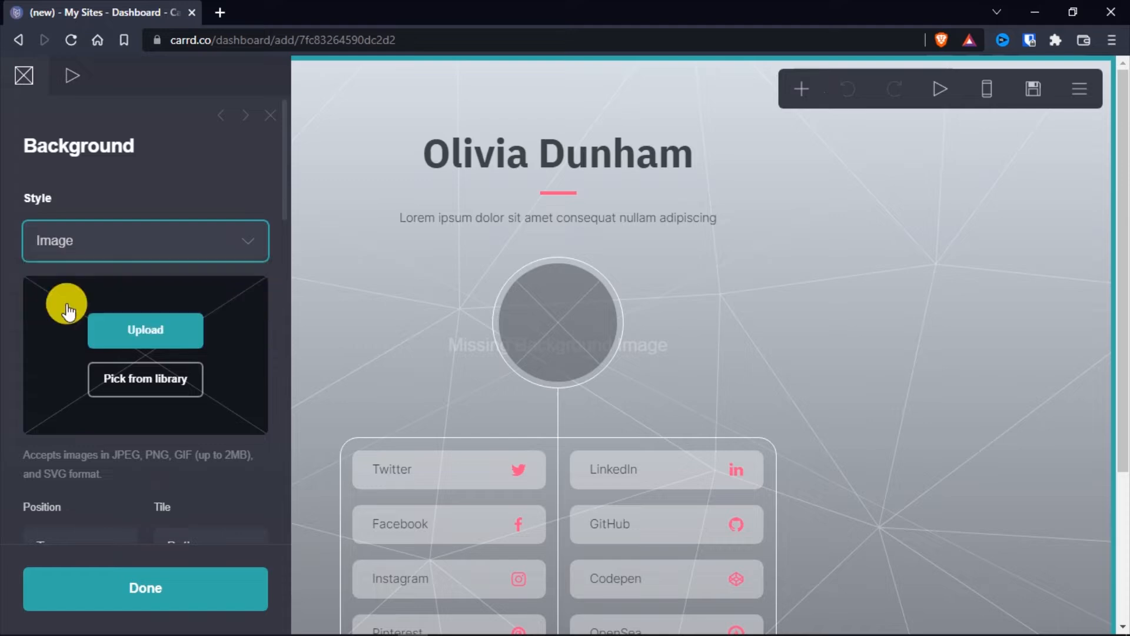
Upload the white background PNG from the For Thumbnails folder as the page background, cropped to include the full image
left_click(120, 344)
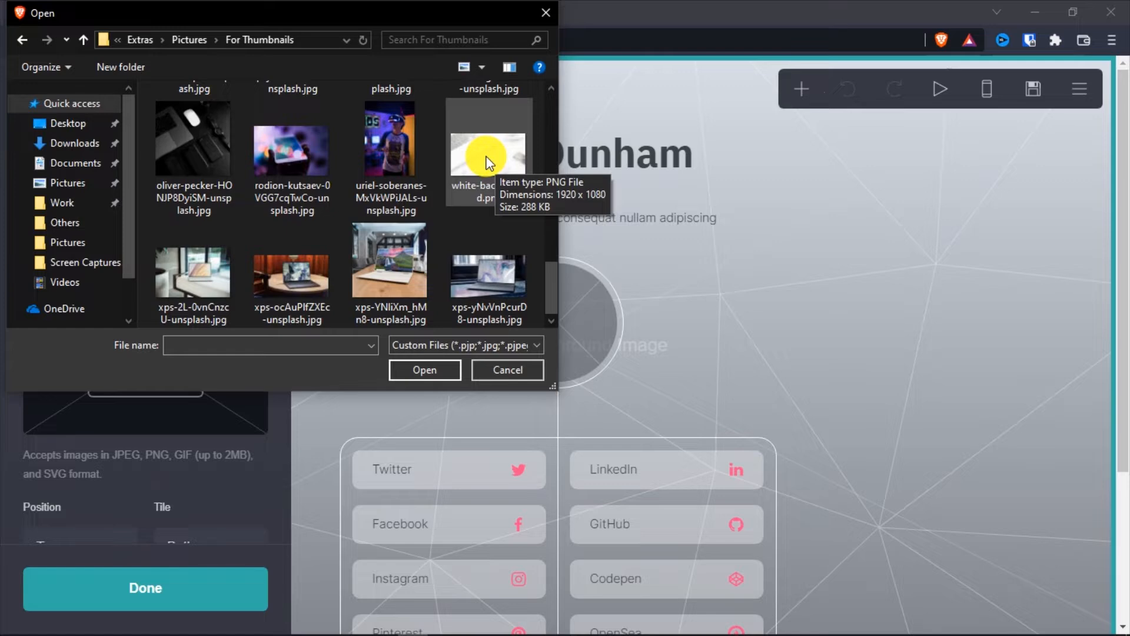
left_click(487, 155)
left_click(425, 377)
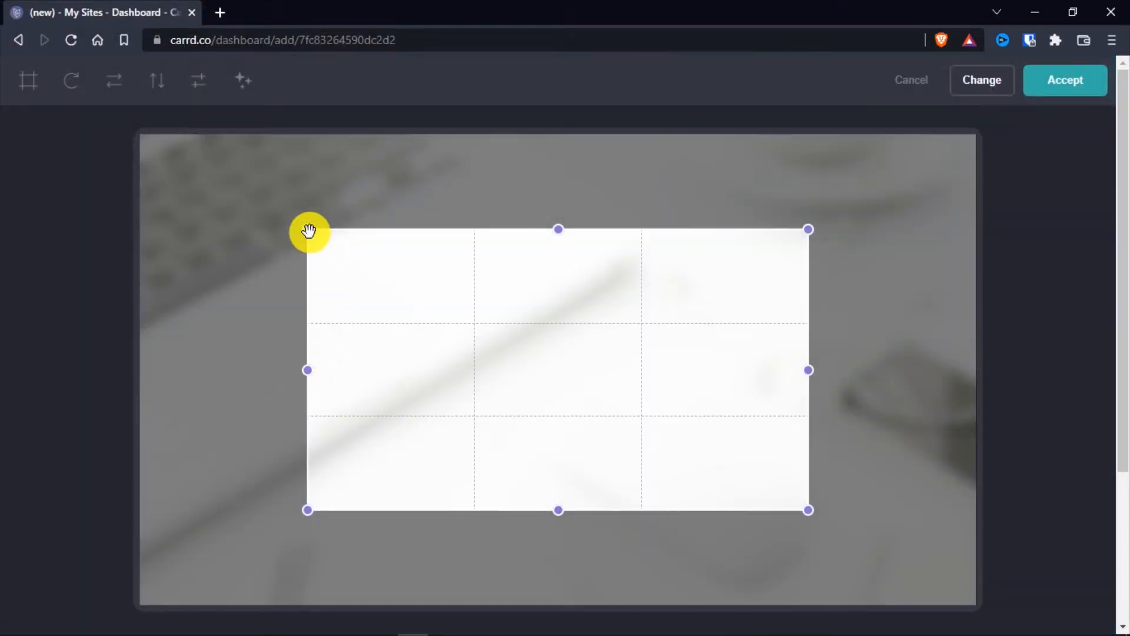
left_click_drag(309, 231, 126, 142)
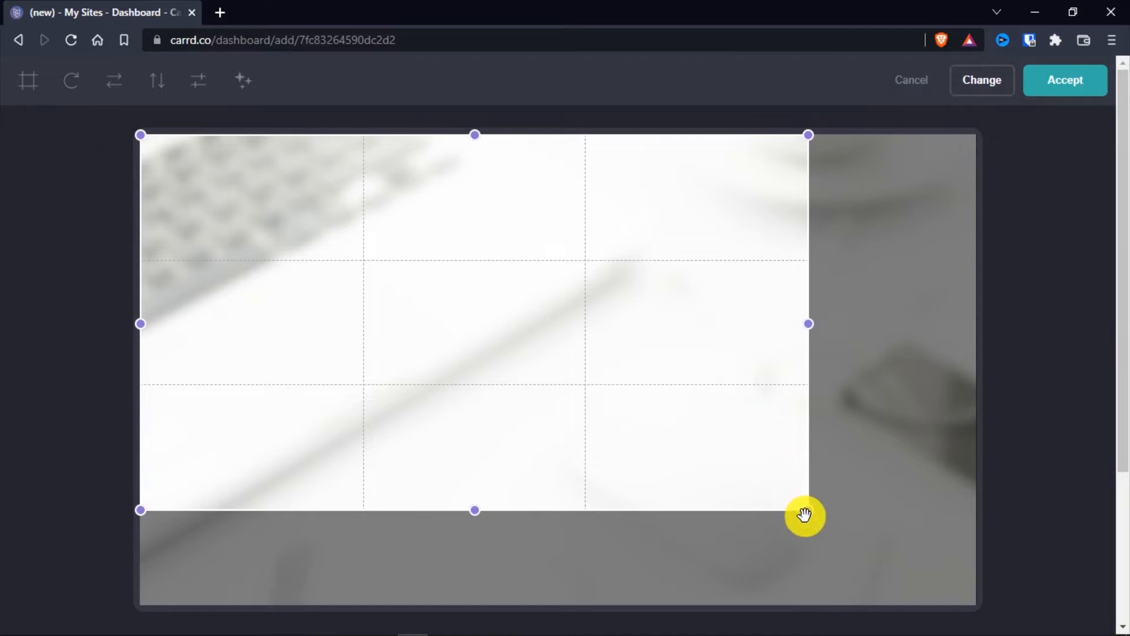
left_click_drag(805, 515, 1035, 624)
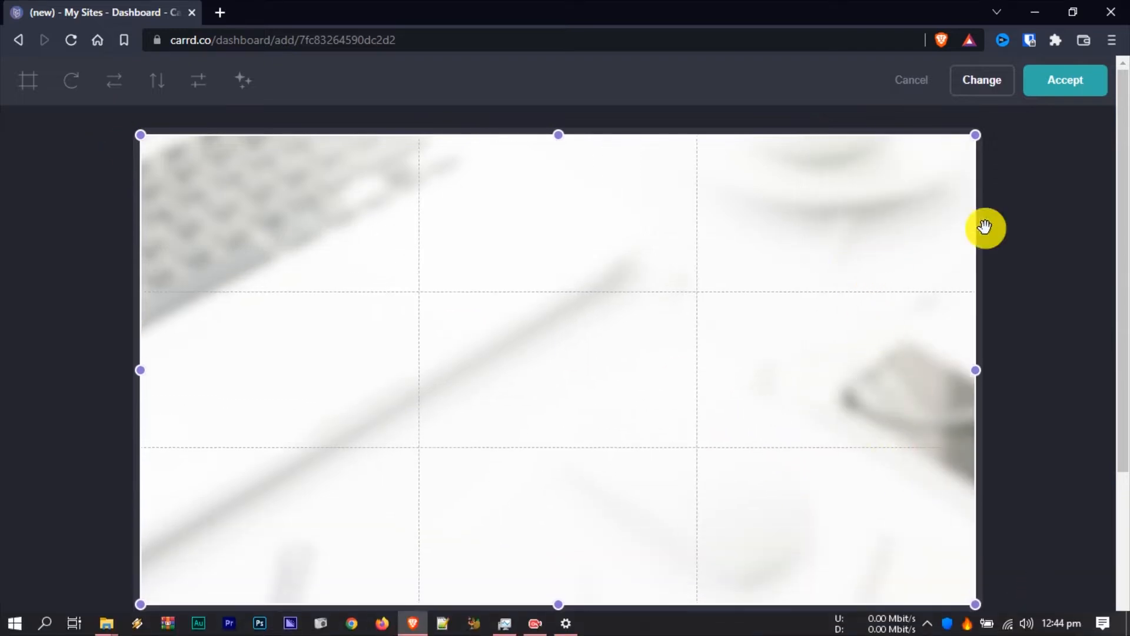
left_click(1067, 94)
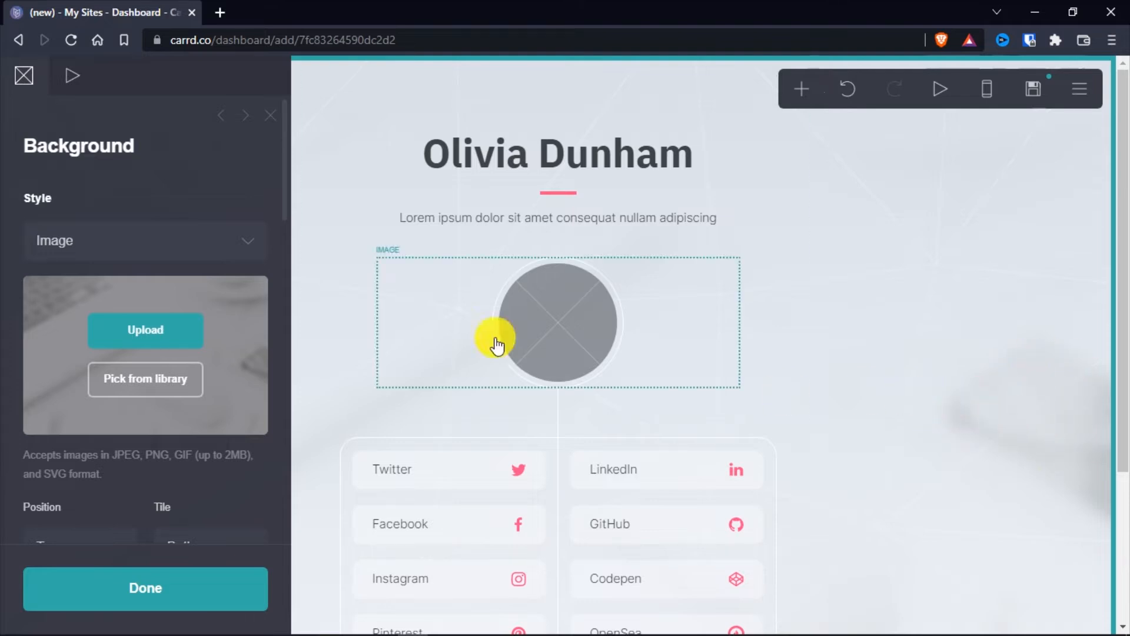
Change the page background's pattern to Equalizer Pixels and check it over the whole page
scroll(7, 318, "down", 8)
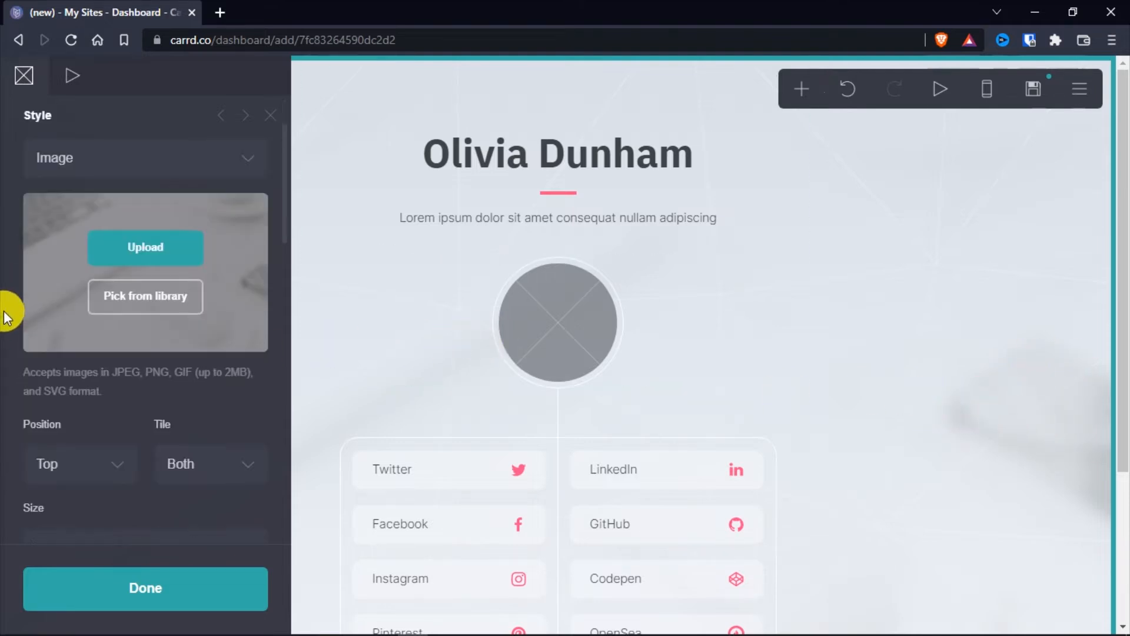
scroll(7, 318, "down", 8)
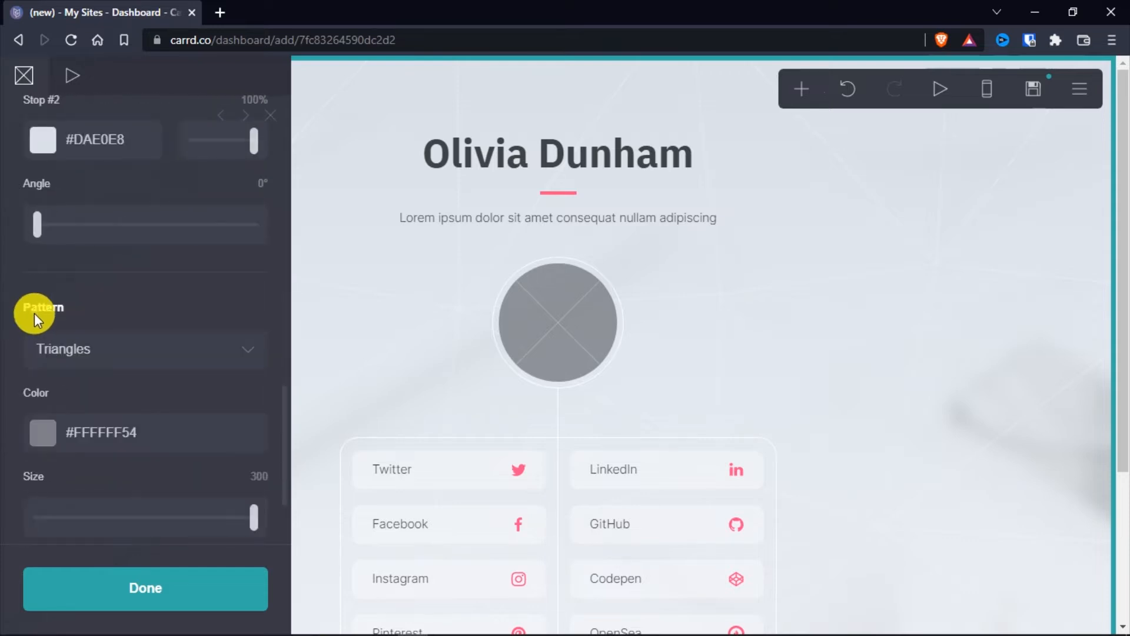
left_click(249, 349)
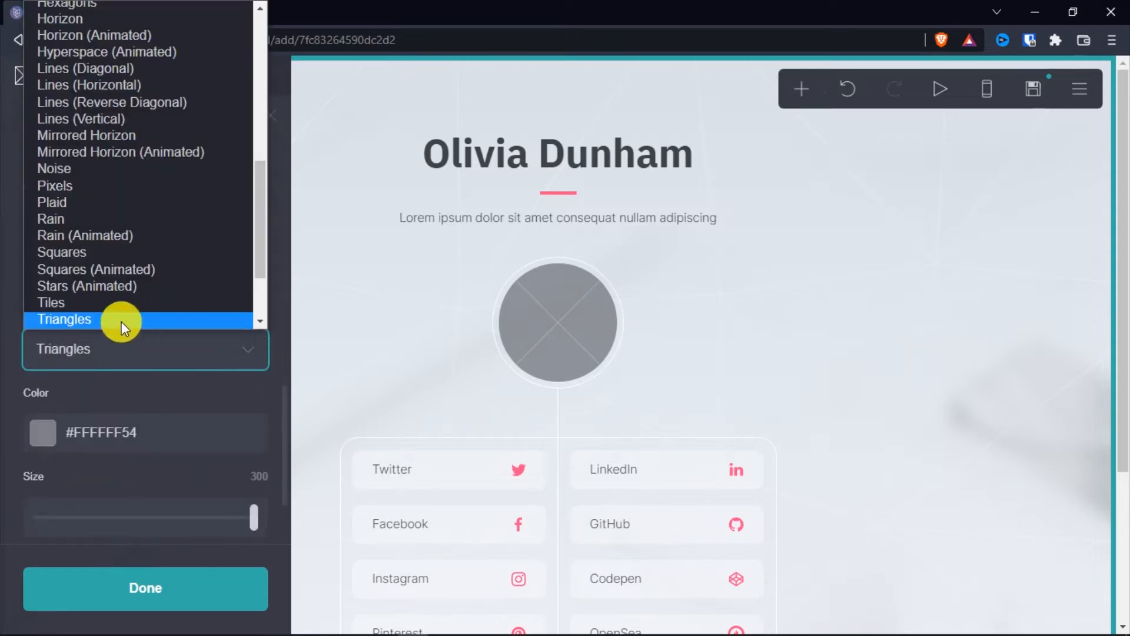
scroll(176, 259, "up", 10)
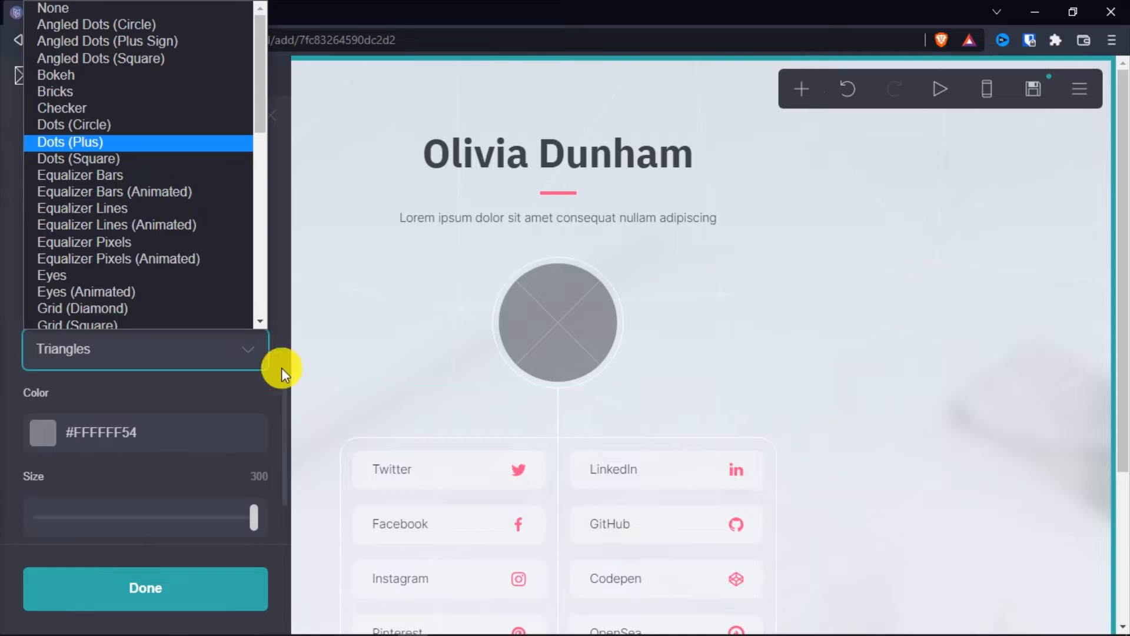
scroll(87, 299, "down", 1)
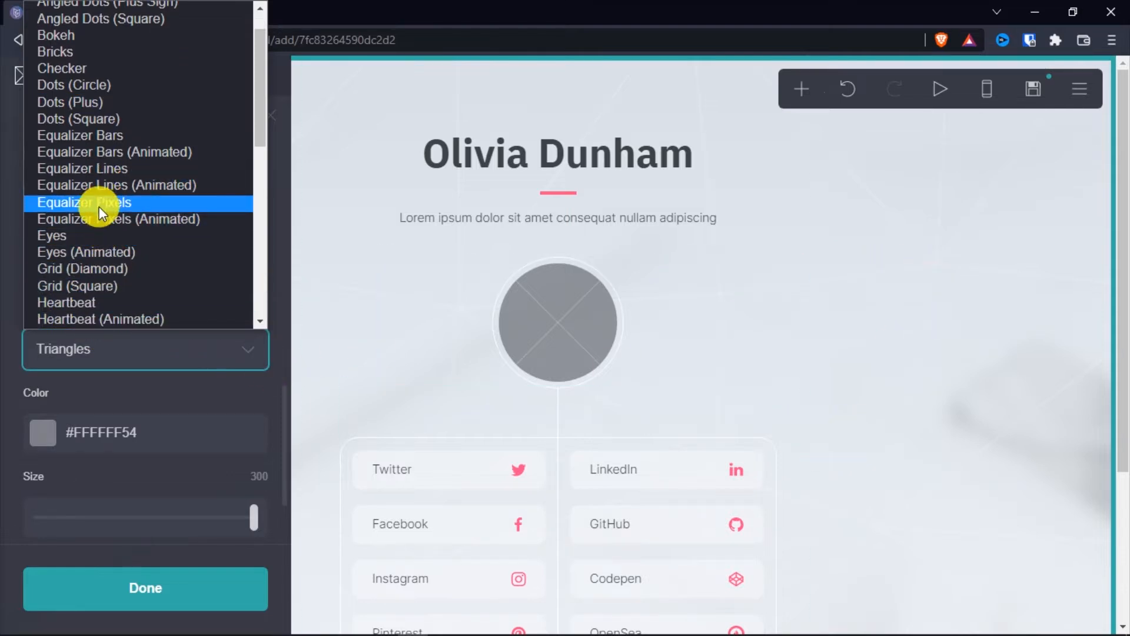
left_click(98, 202)
scroll(971, 328, "down", 3)
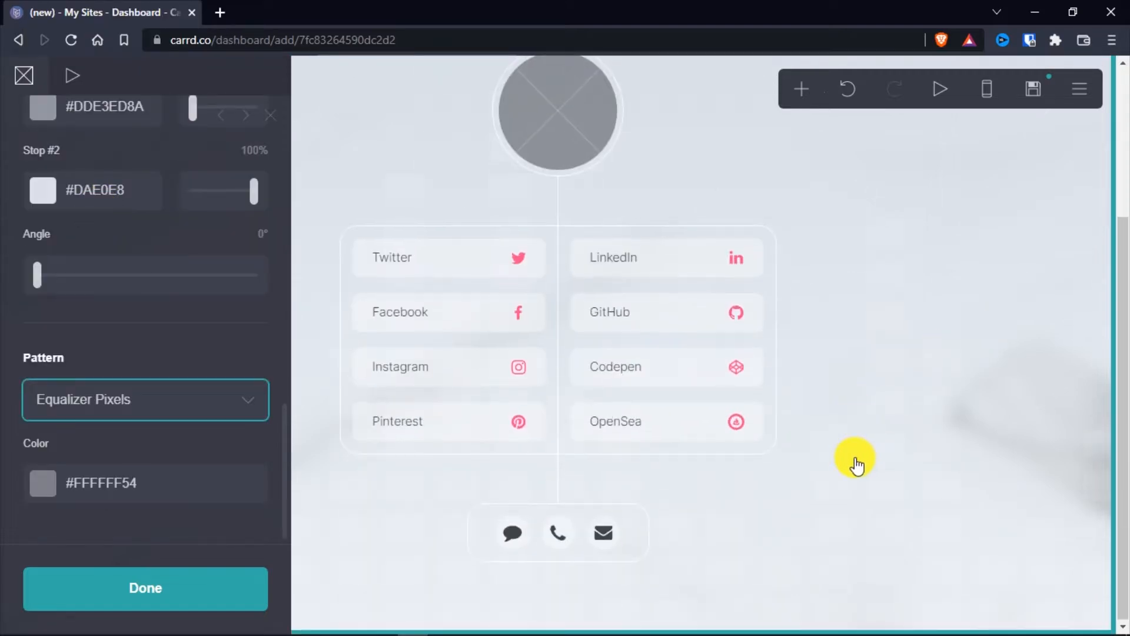
scroll(855, 463, "up", 3)
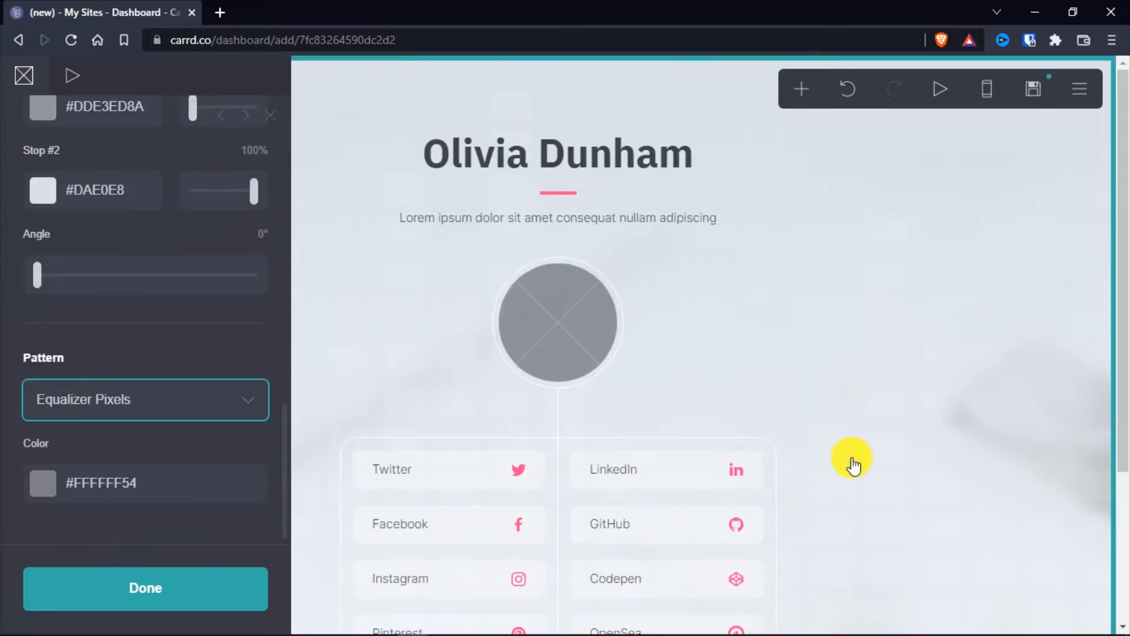
Set the background pattern's color to fully opaque red, #FF0000
left_click(38, 491)
scroll(8, 417, "down", 4)
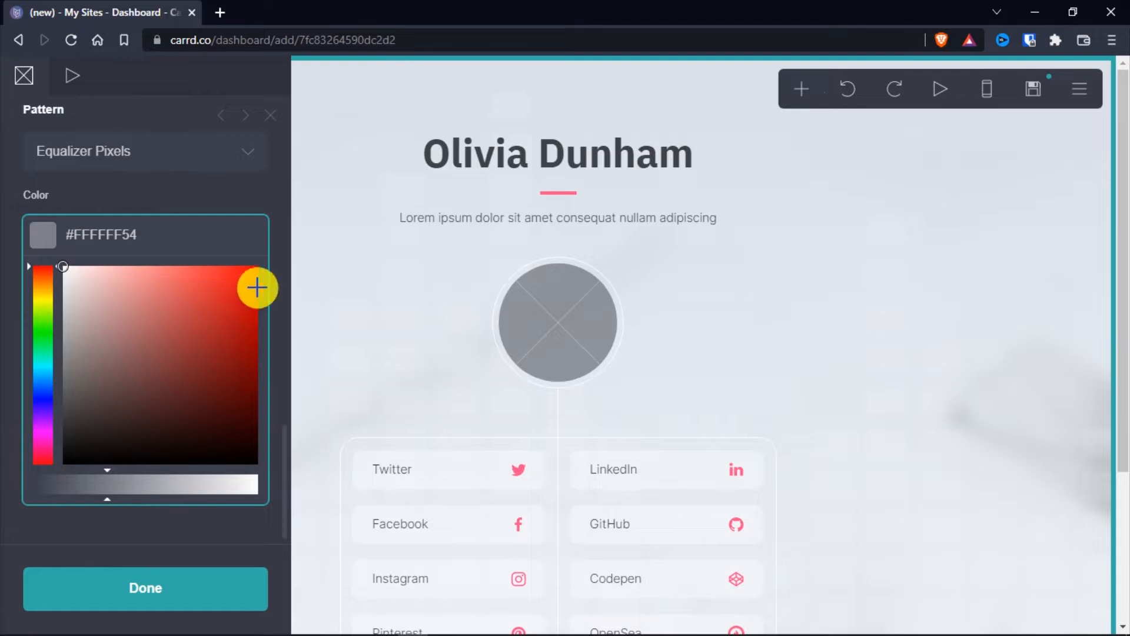
left_click_drag(257, 288, 300, 252)
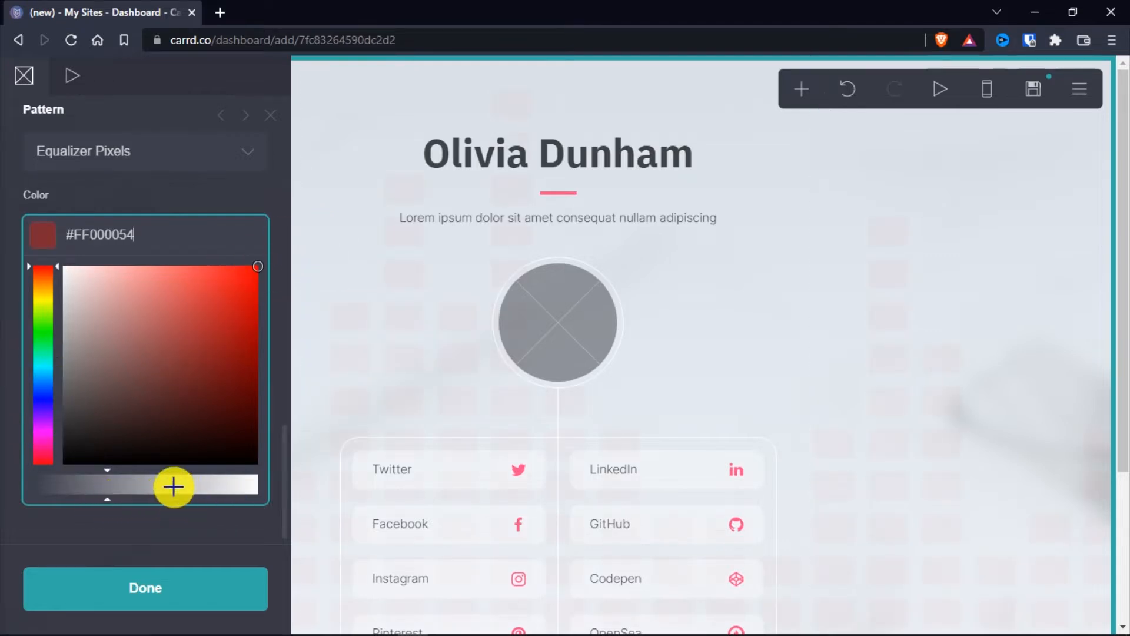
left_click_drag(169, 488, 344, 497)
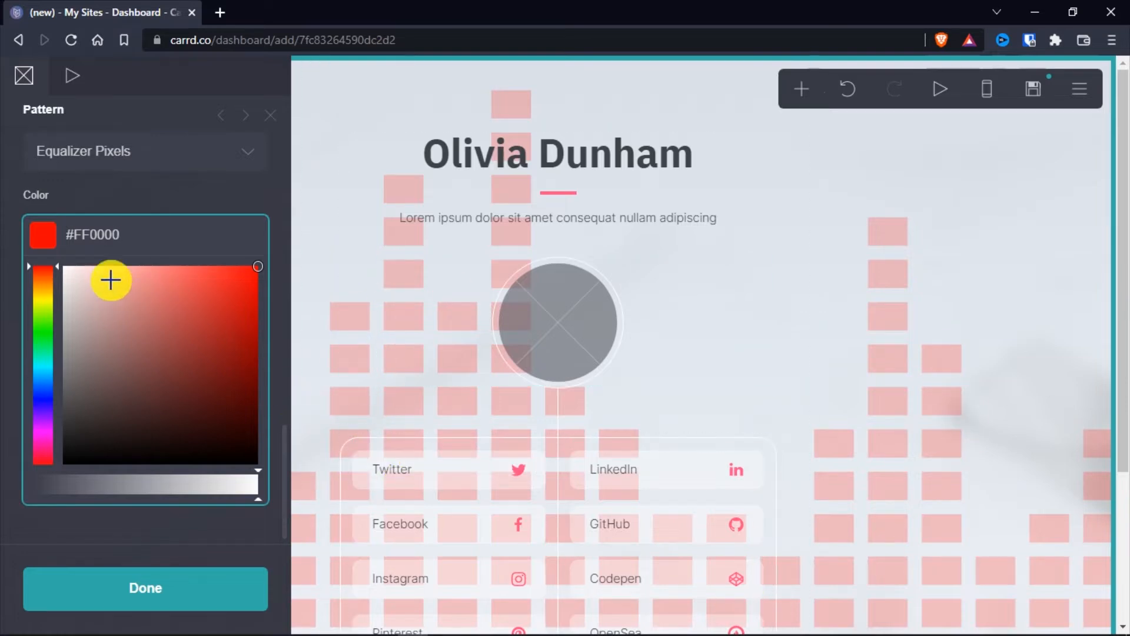
Switch the background pattern to Waves (Vertical) and set its size to 155
left_click(242, 156)
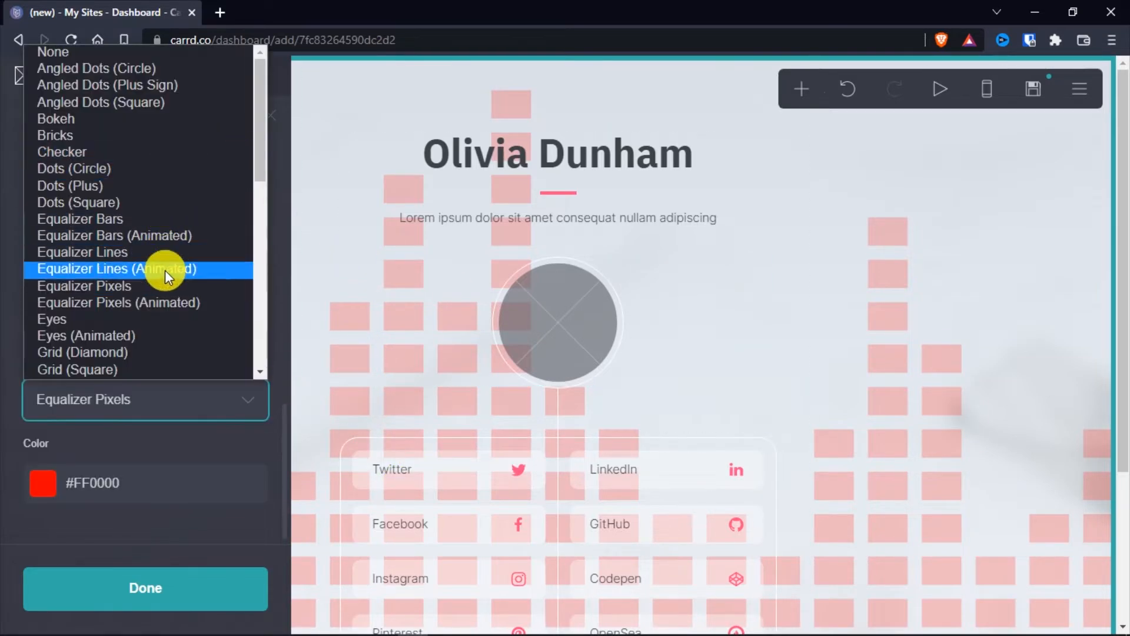
scroll(141, 271, "down", 5)
scroll(109, 301, "down", 1)
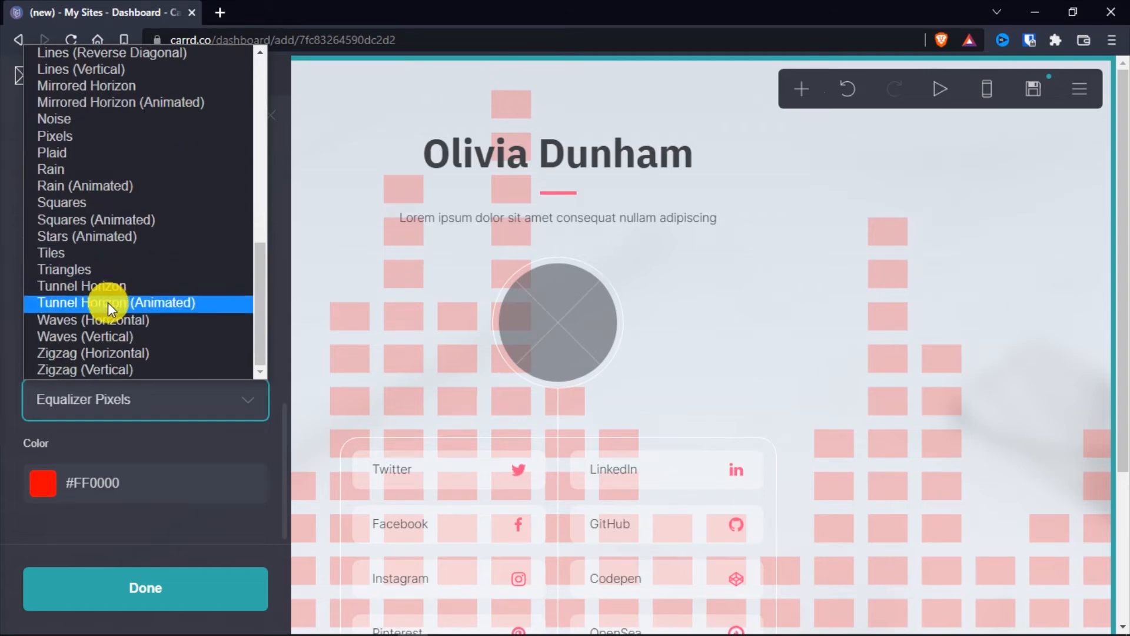
left_click(65, 336)
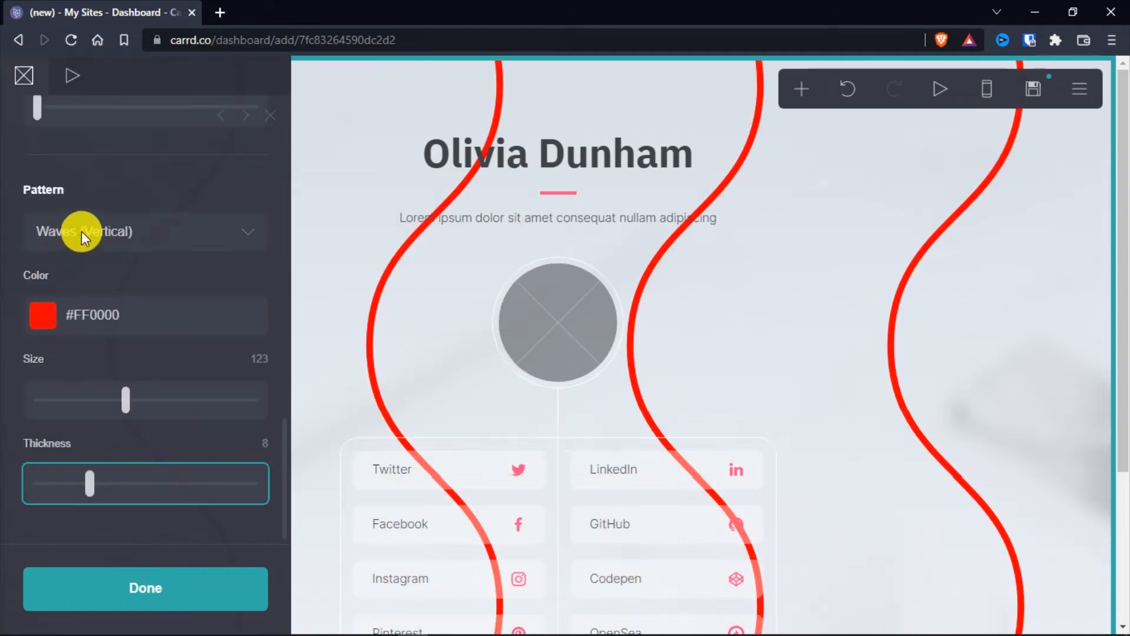
left_click_drag(122, 403, 149, 400)
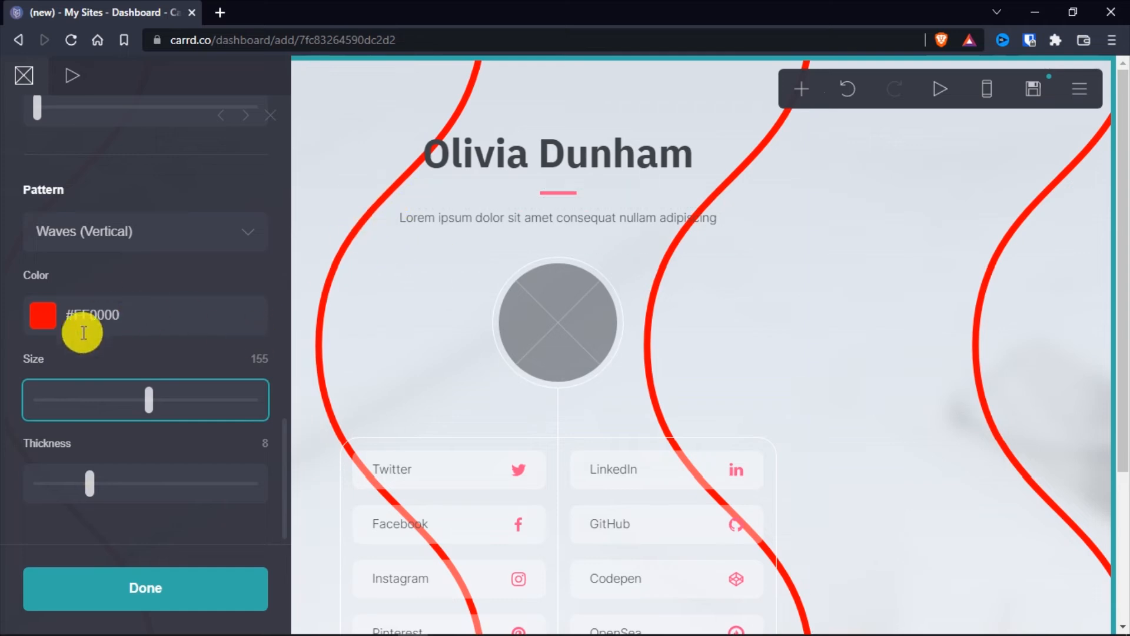
Reduce the opacity of the wave pattern's red to #FF000033 and finish editing the background
left_click(42, 315)
scroll(26, 427, "down", 3)
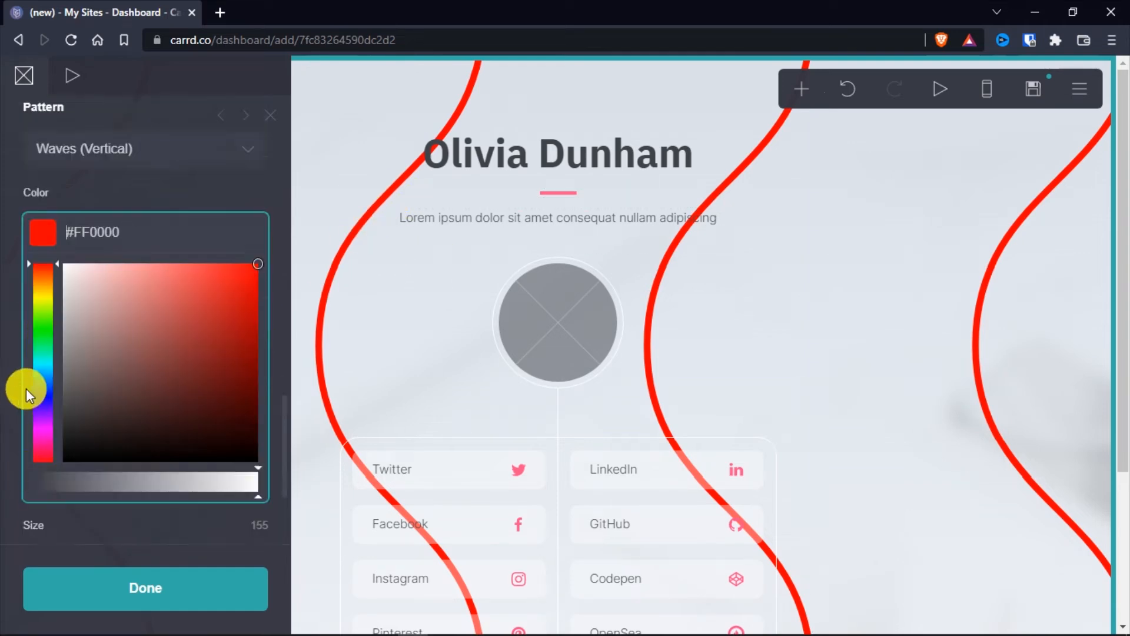
left_click_drag(199, 404, 92, 406)
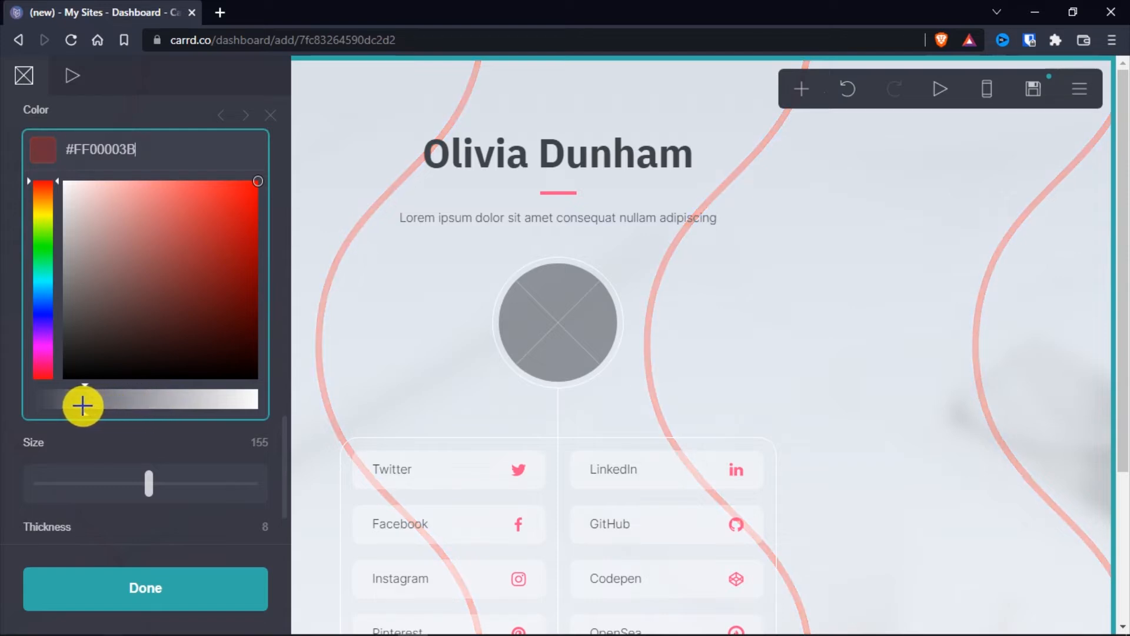
left_click(10, 424)
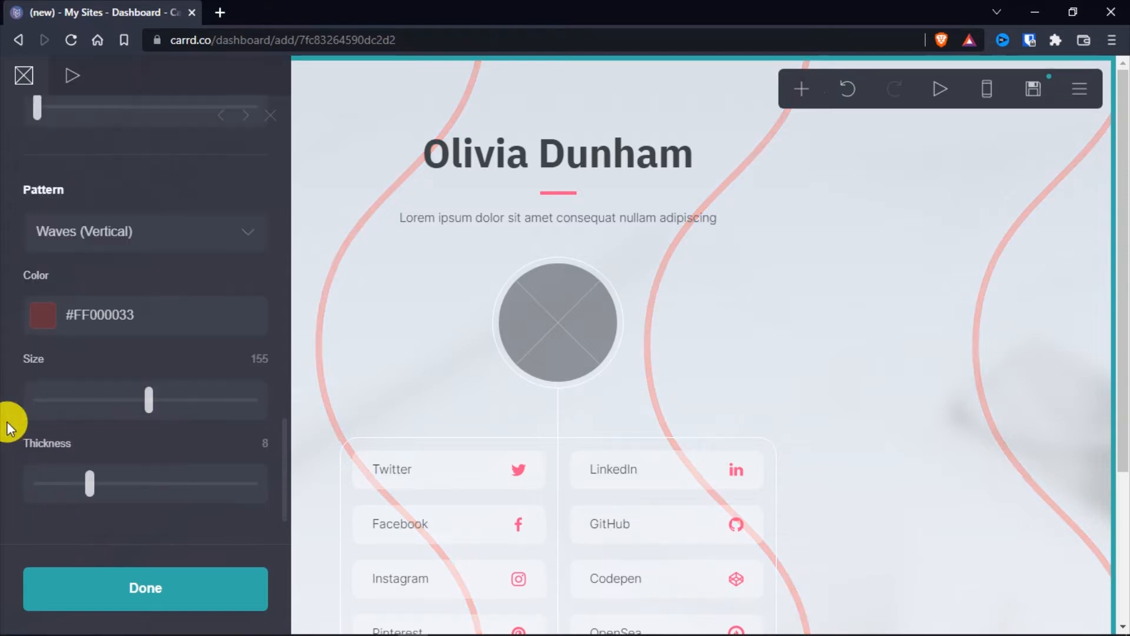
left_click(152, 601)
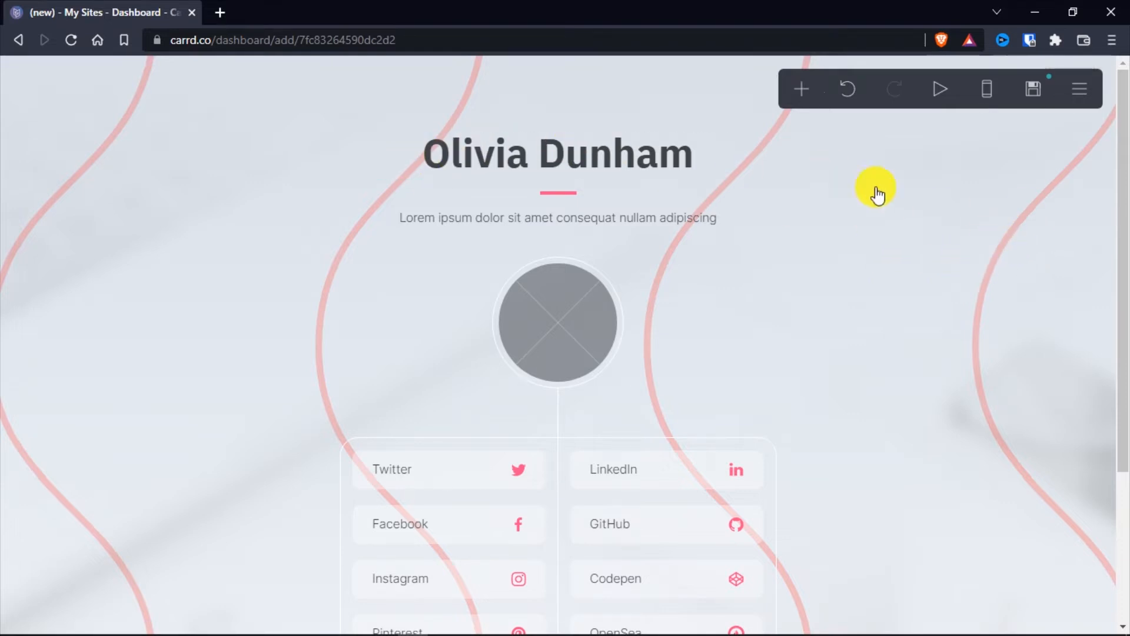
Replace the sample name in the page's main heading with "Click & Tap"
left_click(460, 159)
left_click_drag(130, 154, 35, 158)
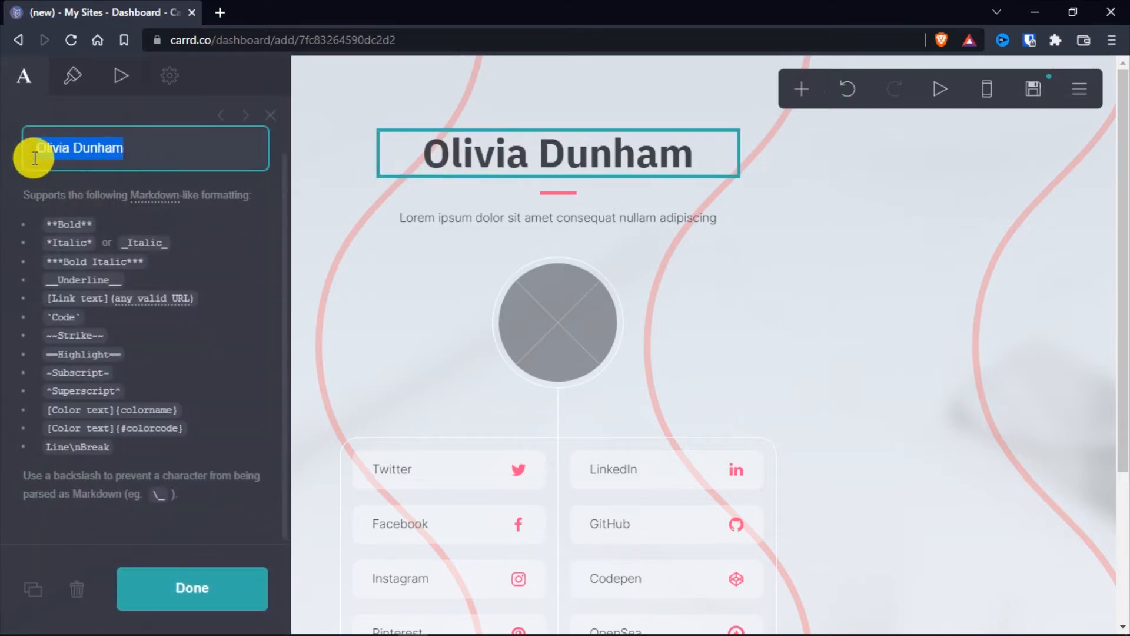
type("Click & Tap")
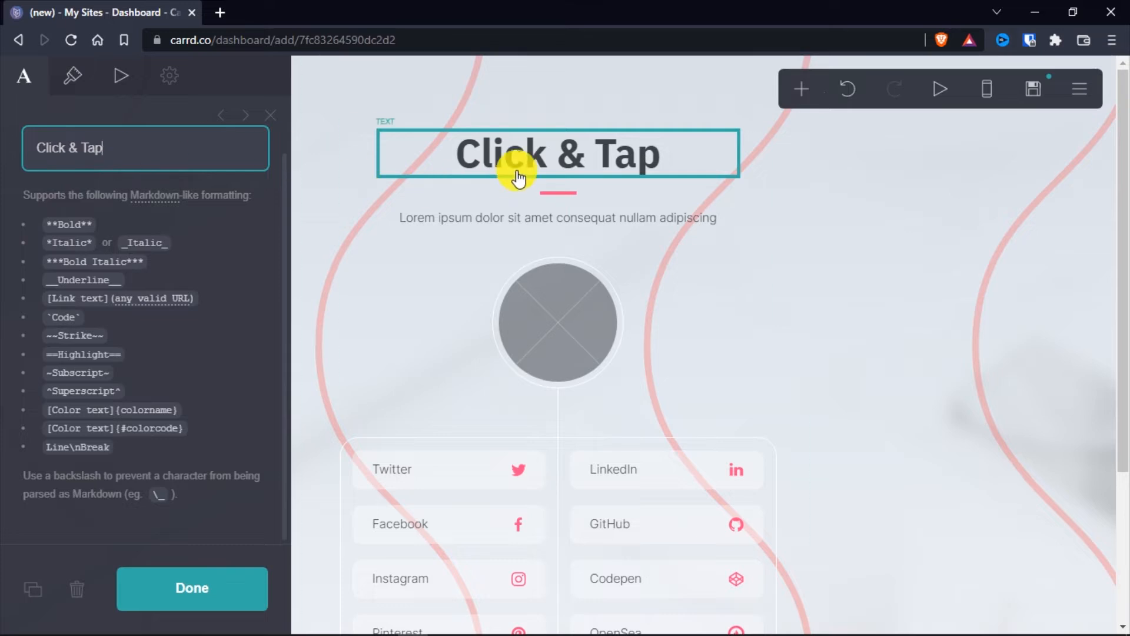
Style the "Click & Tap" heading in Montserrat with Bold weight and size 3.5
left_click(68, 83)
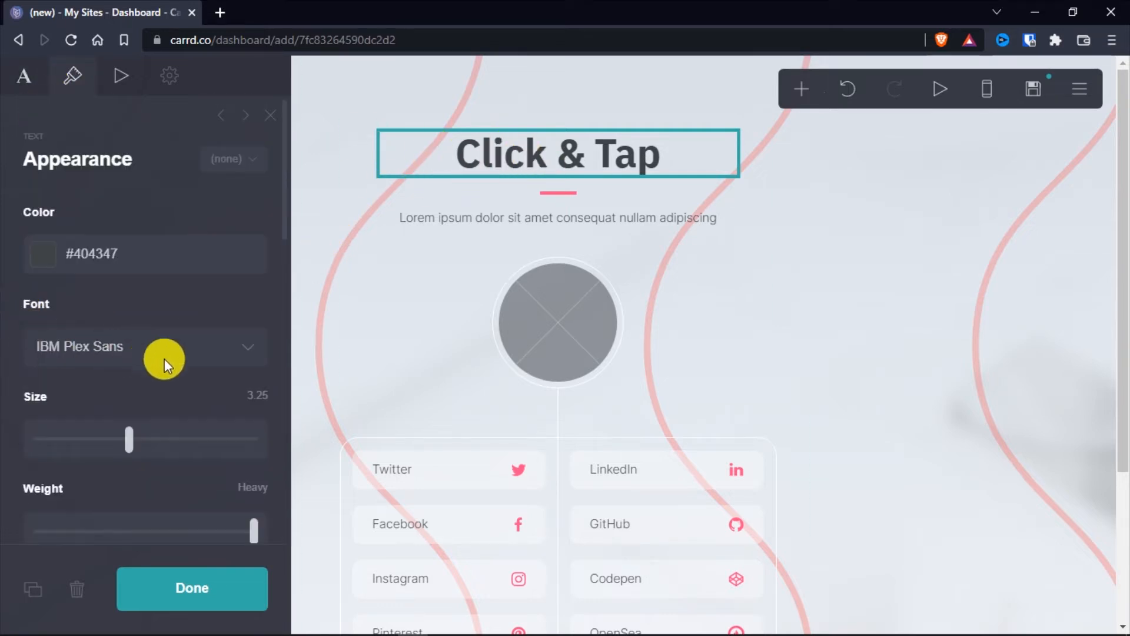
left_click(246, 348)
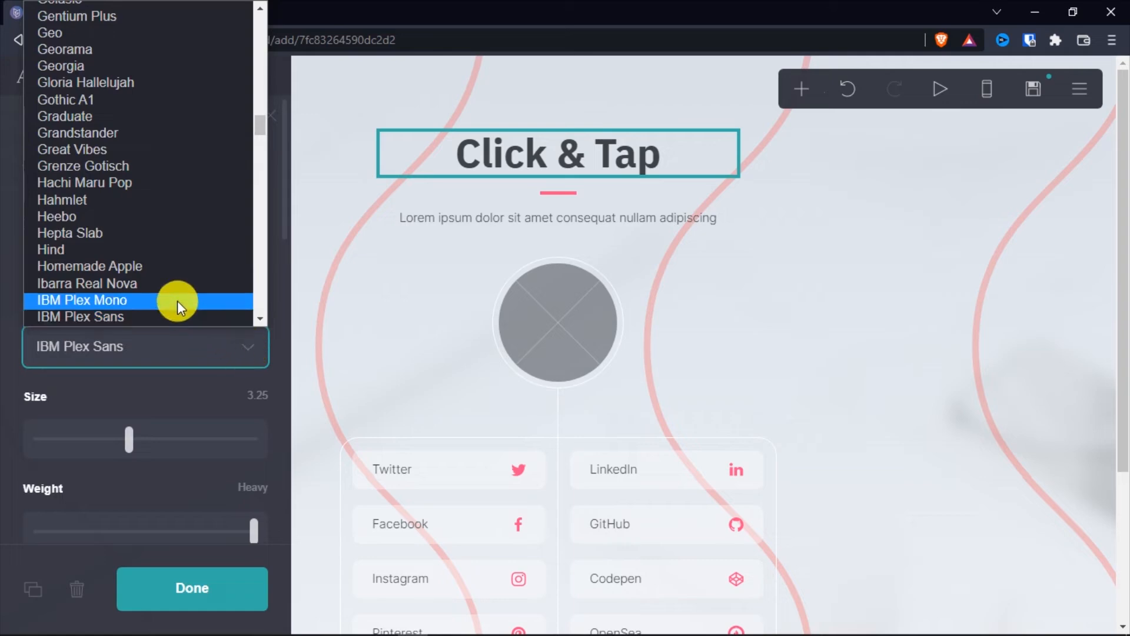
type("mon")
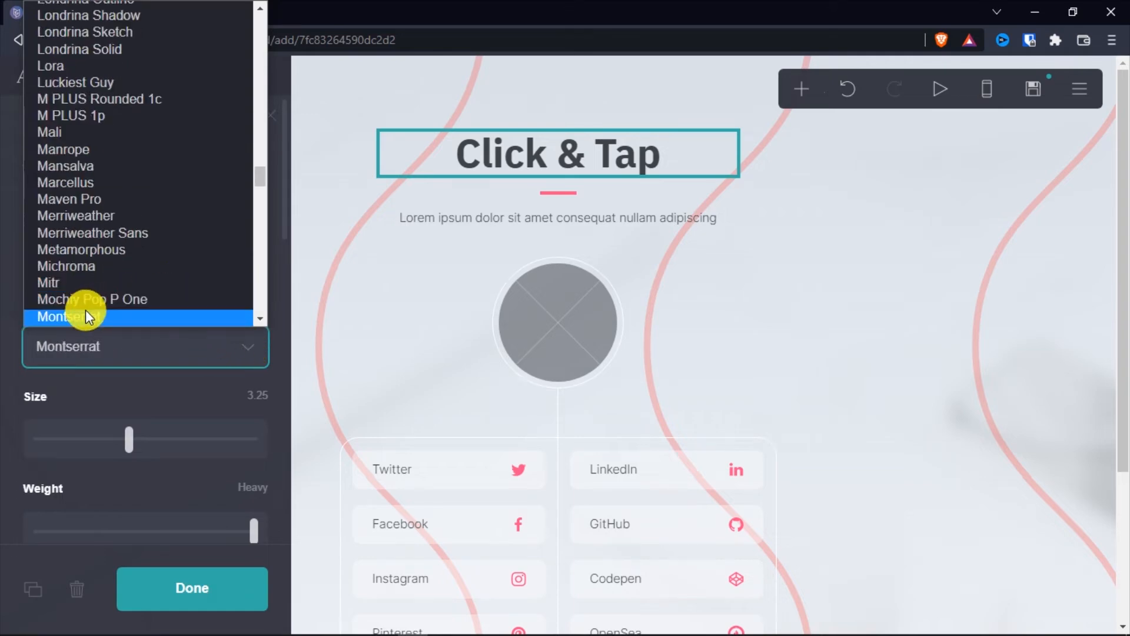
left_click(86, 312)
left_click_drag(252, 455, 198, 457)
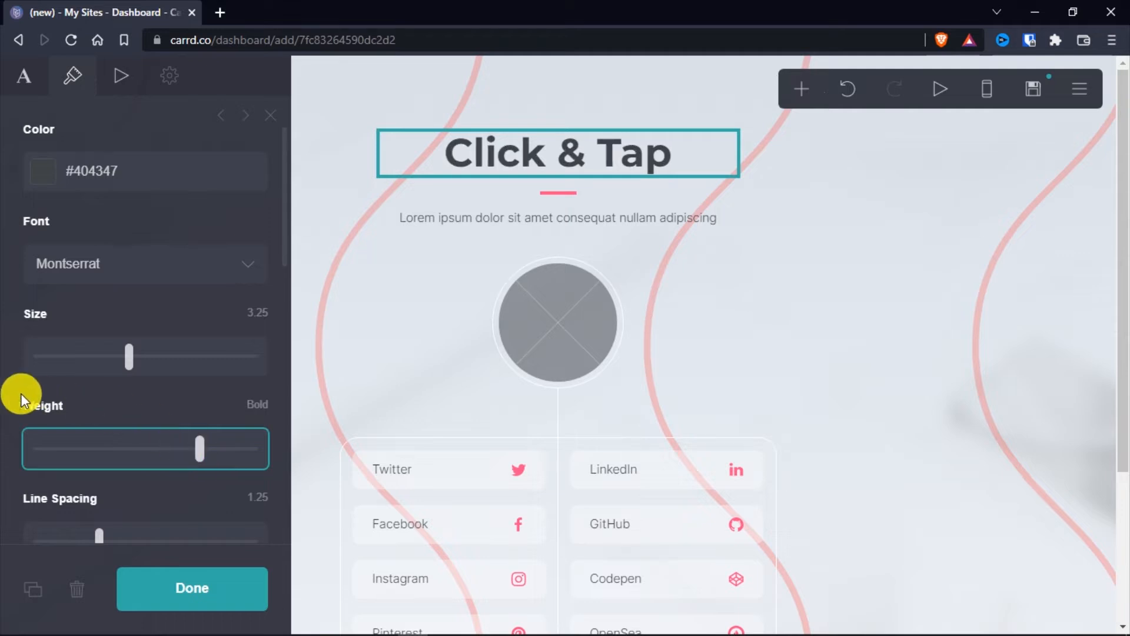
mouse_move(130, 360)
left_mouse_down()
mouse_move(118, 365)
mouse_move(139, 369)
left_mouse_up()
Try adjusting the heading's line spacing
scroll(7, 348, "down", 5)
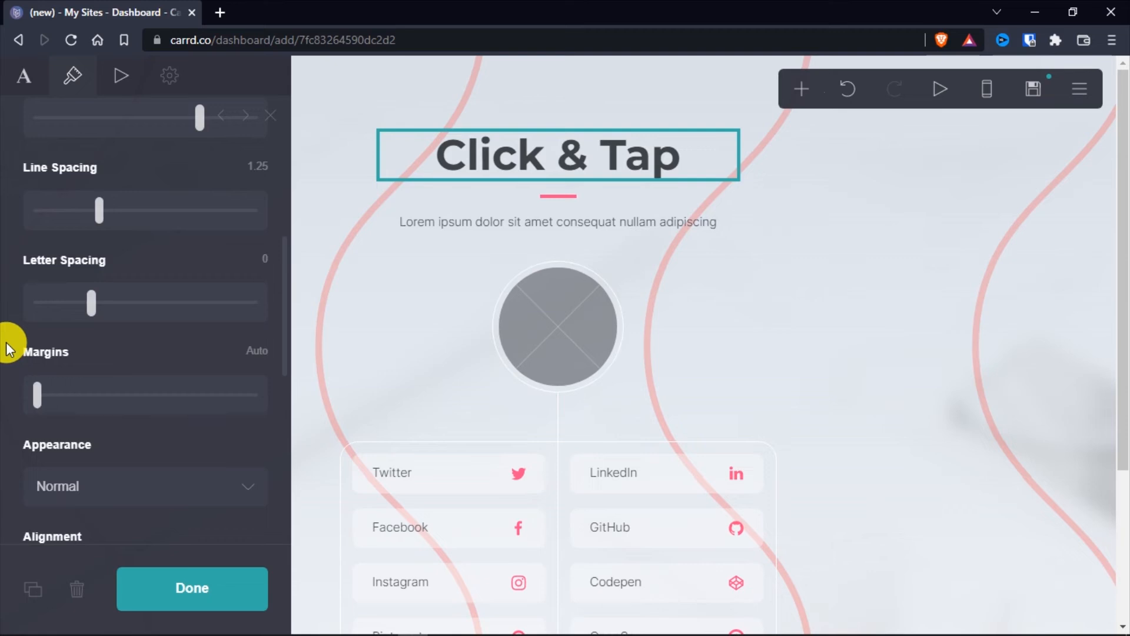
scroll(7, 347, "up", 4)
scroll(10, 346, "down", 3)
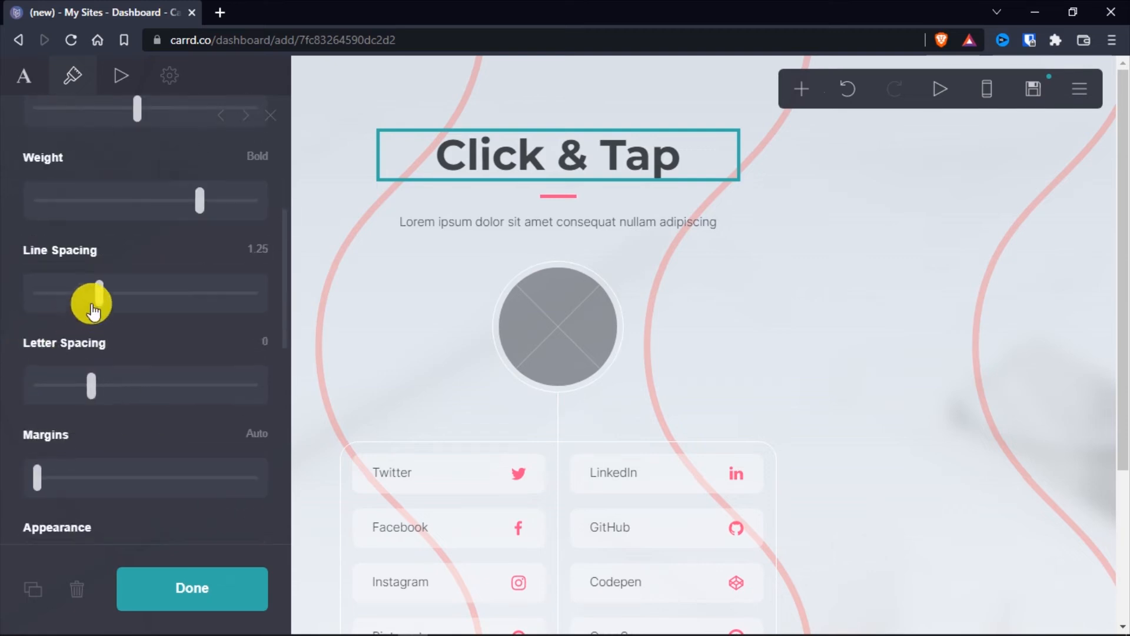
left_click(100, 299)
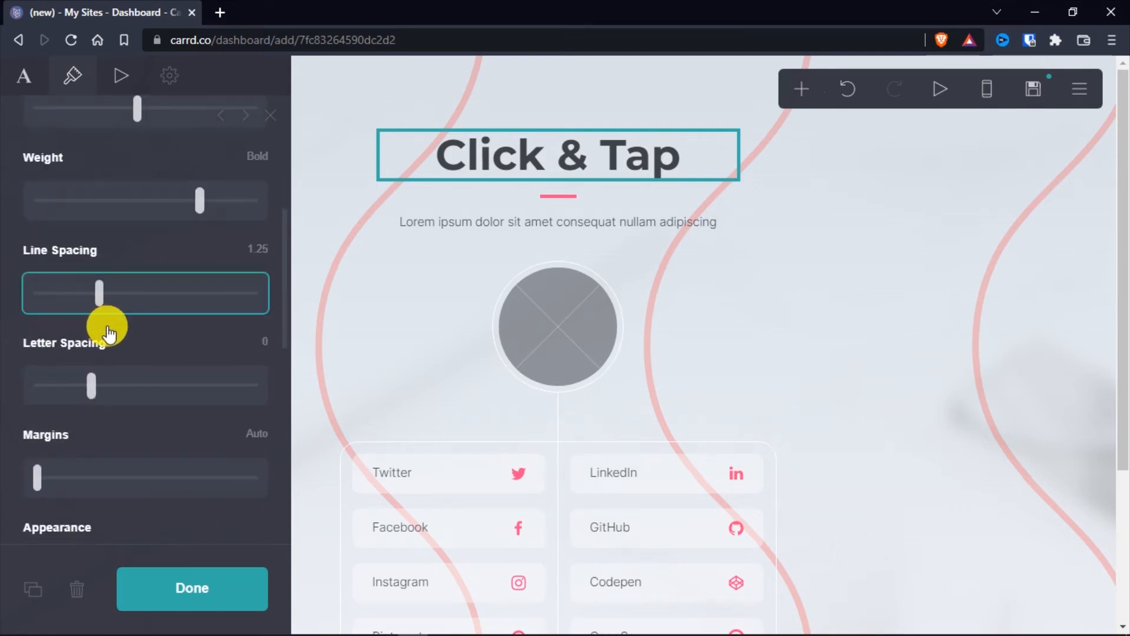
mouse_move(109, 333)
left_mouse_down()
mouse_move(234, 331)
mouse_move(106, 323)
left_mouse_up()
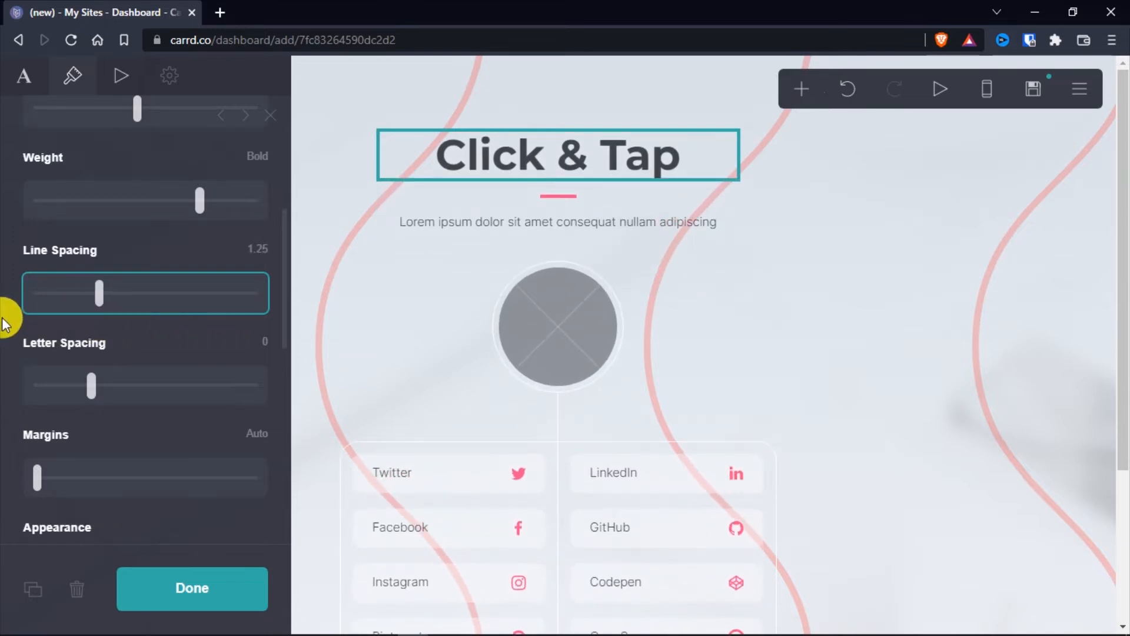
Widen the heading's letter spacing slightly and set its text appearance to Uppercase
scroll(8, 322, "down", 3)
scroll(14, 246, "up", 2)
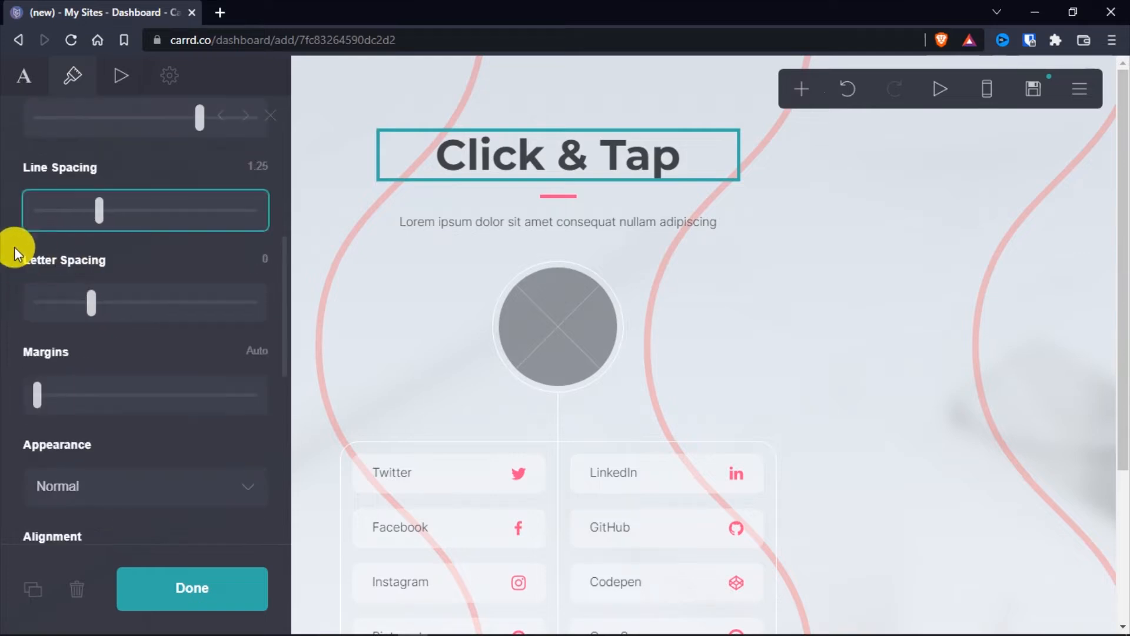
left_click(92, 304)
left_click_drag(93, 312, 116, 305)
scroll(6, 324, "down", 4)
left_click(244, 241)
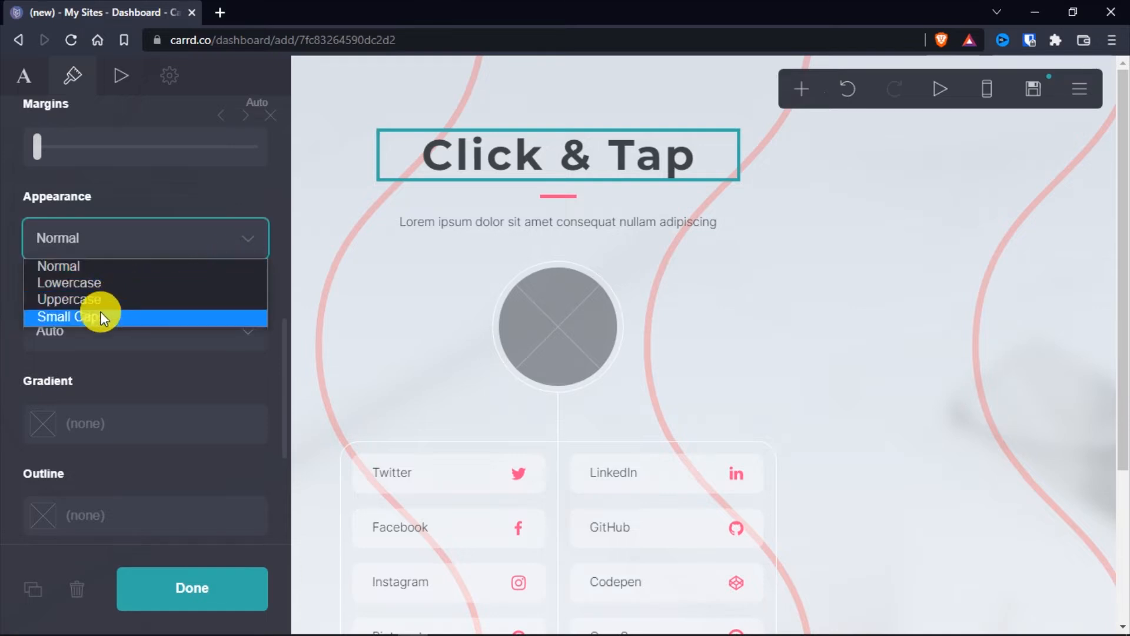
left_click(91, 298)
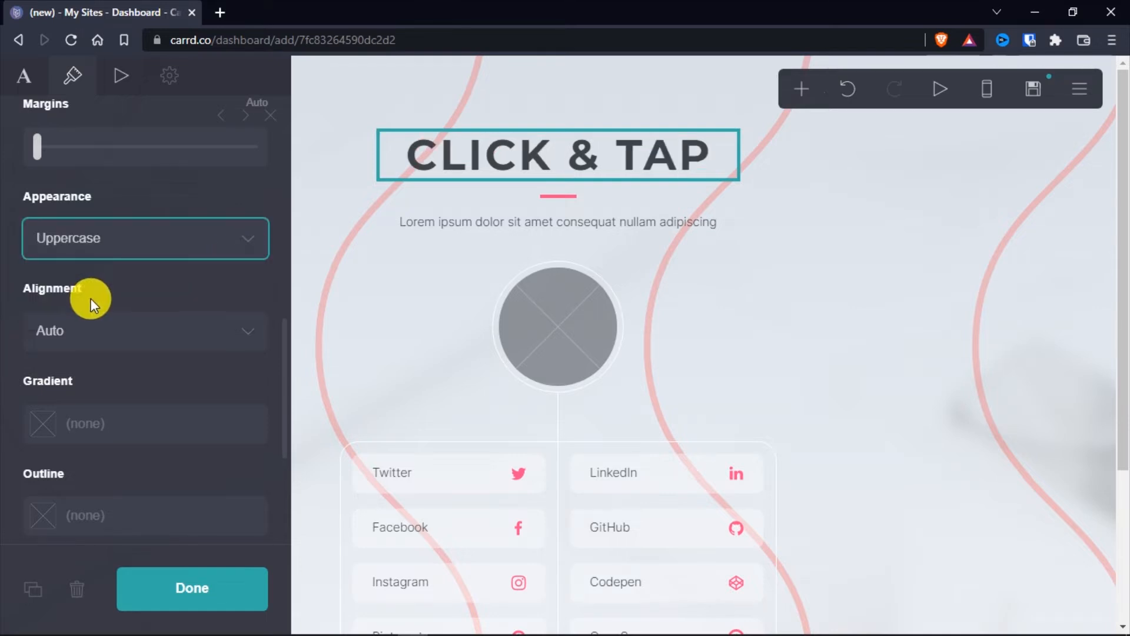
Check the Click & Tap logo on a new browser tab and set the heading's text colour to #0F0F0F
scroll(12, 271, "down", 4)
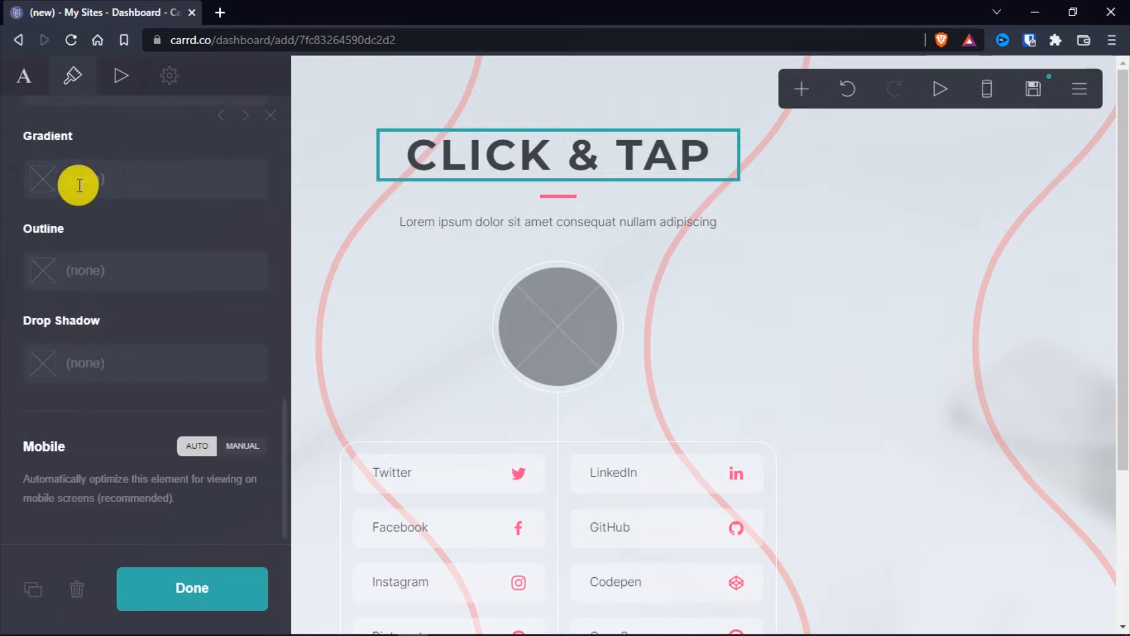
scroll(4, 253, "up", 4)
key("ctrl+t")
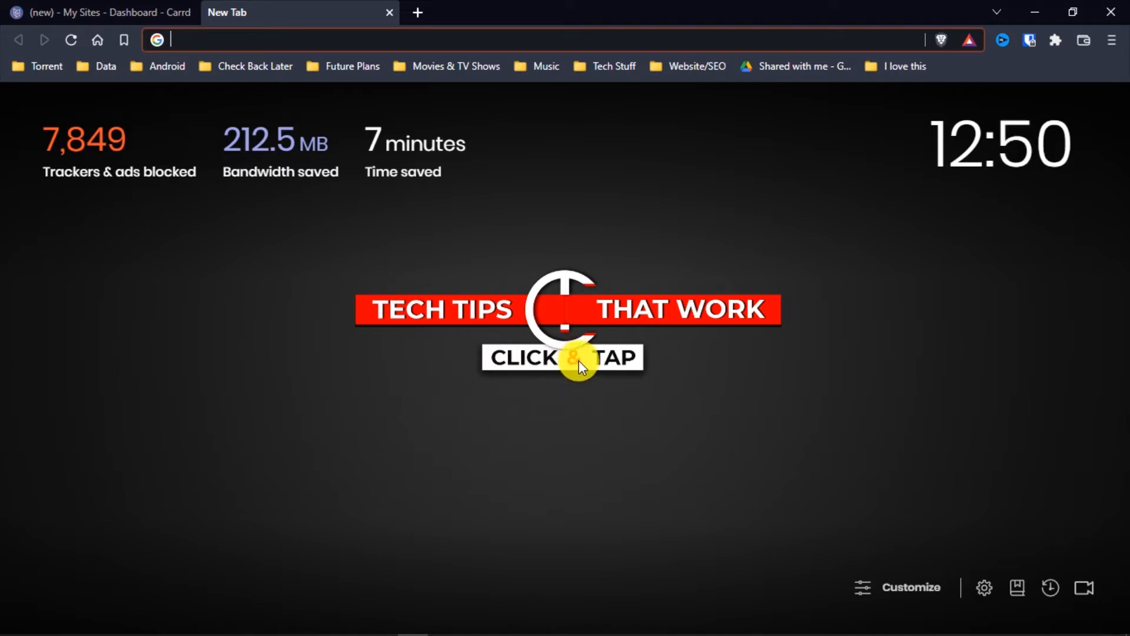
left_click(148, 10)
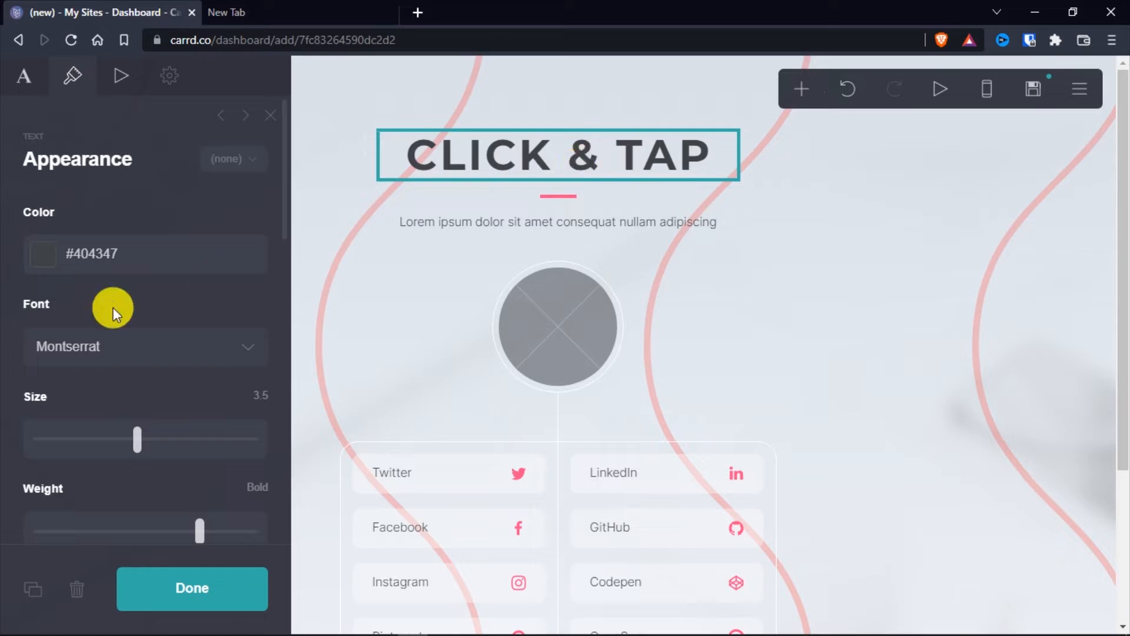
left_click(50, 258)
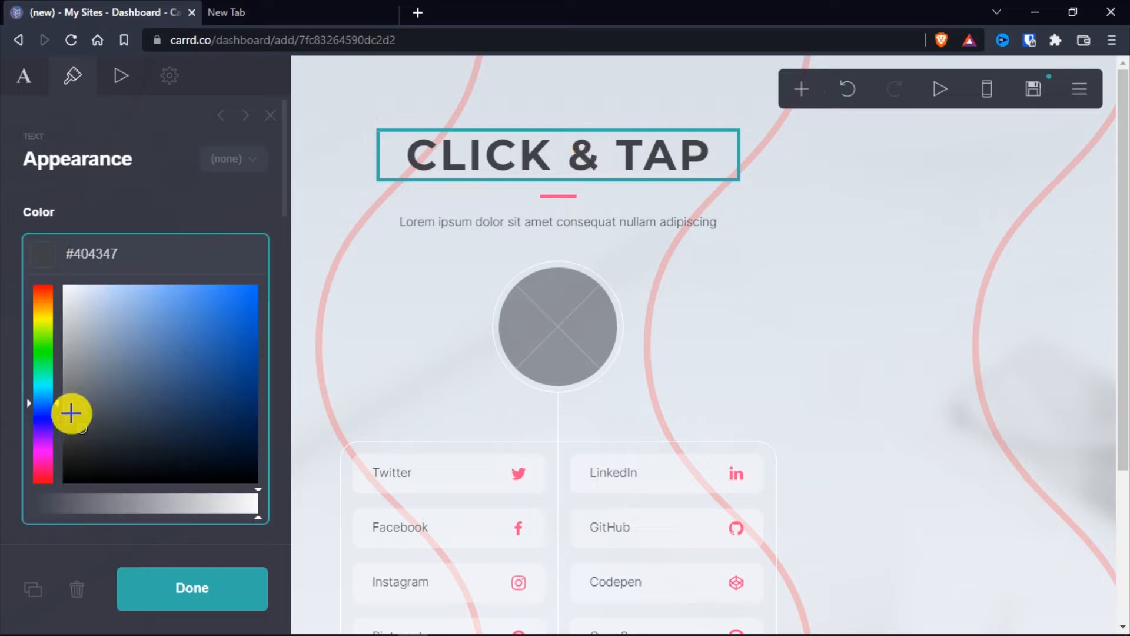
left_click_drag(81, 462, 60, 472)
left_click(8, 328)
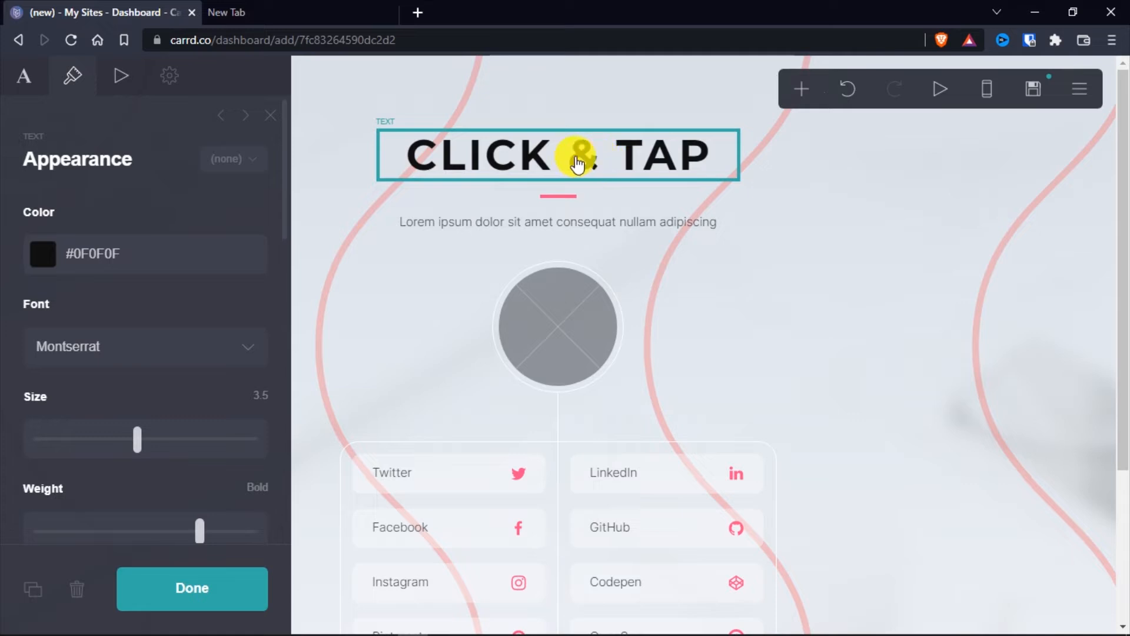
Append the [Color text]{colorname} Markdown snippet to the heading text and clear the words inside its square brackets
left_click(24, 77)
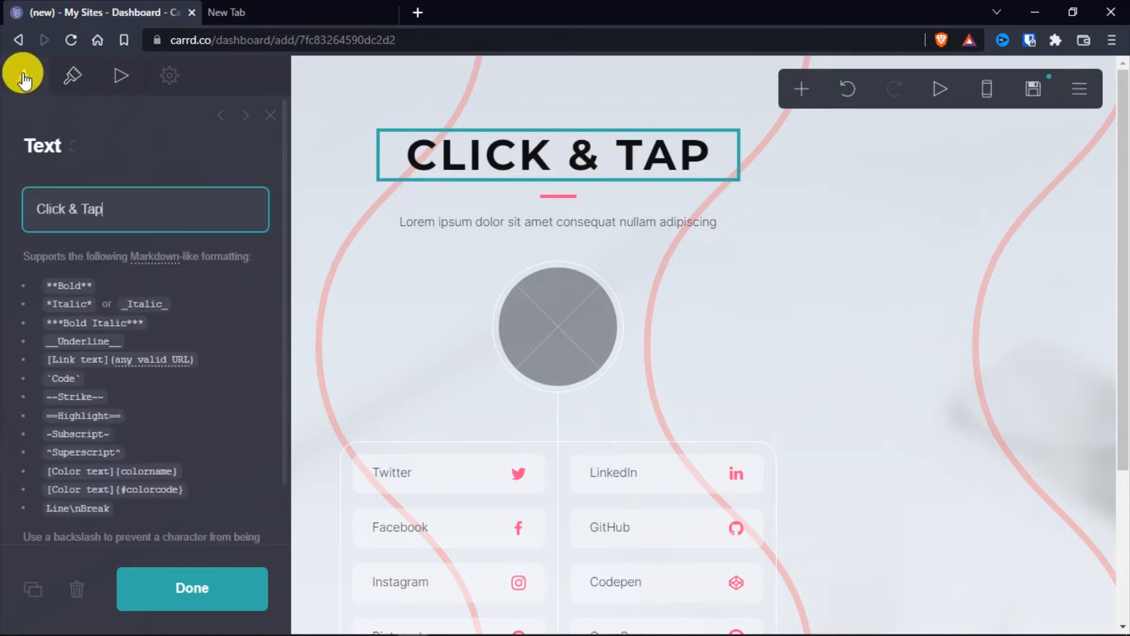
left_click_drag(45, 471, 183, 460)
key("ctrl+c")
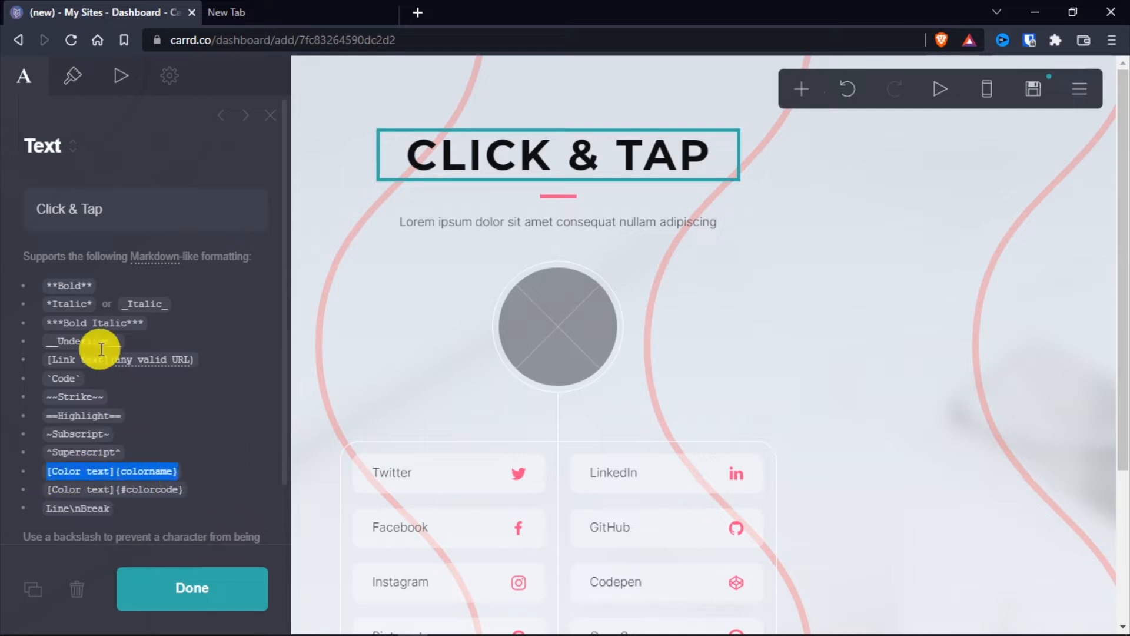
left_click(147, 212)
key("ctrl+v")
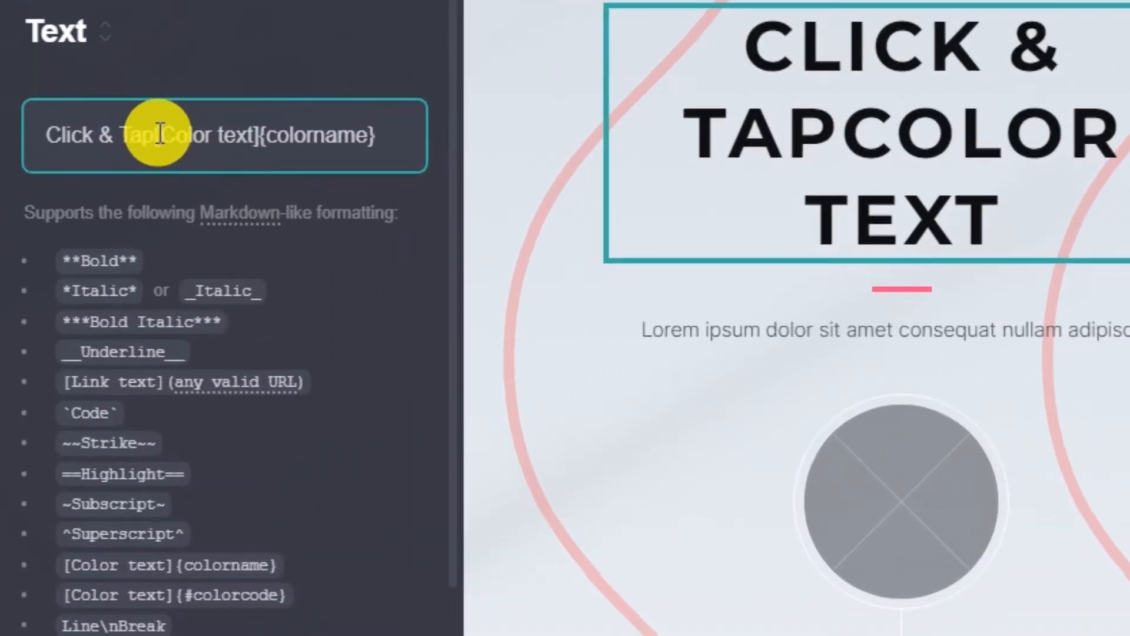
left_click_drag(106, 208, 140, 208)
left_click_drag(216, 131, 259, 134)
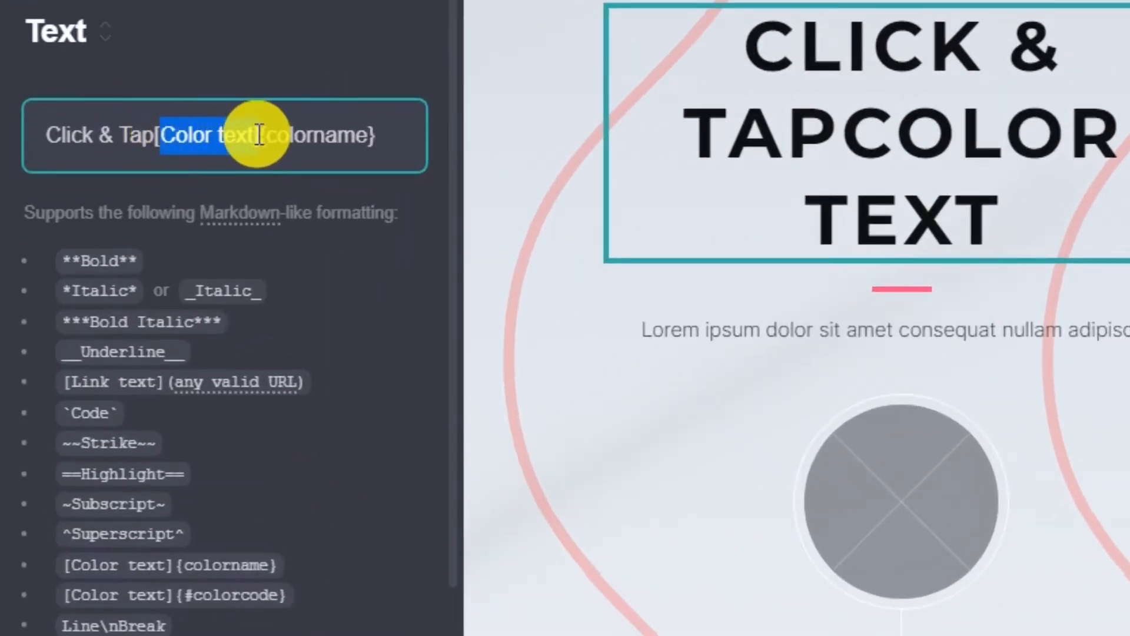
key("BackSpace")
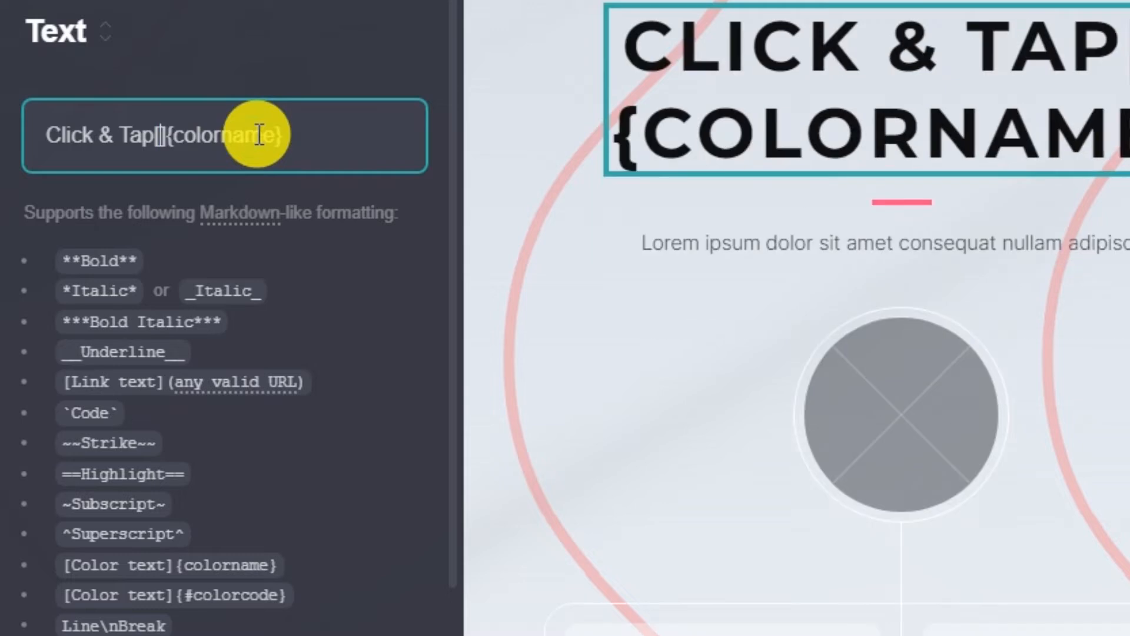
Move the ampersand into the snippet's square brackets and set its colour name to red
double_click(105, 135)
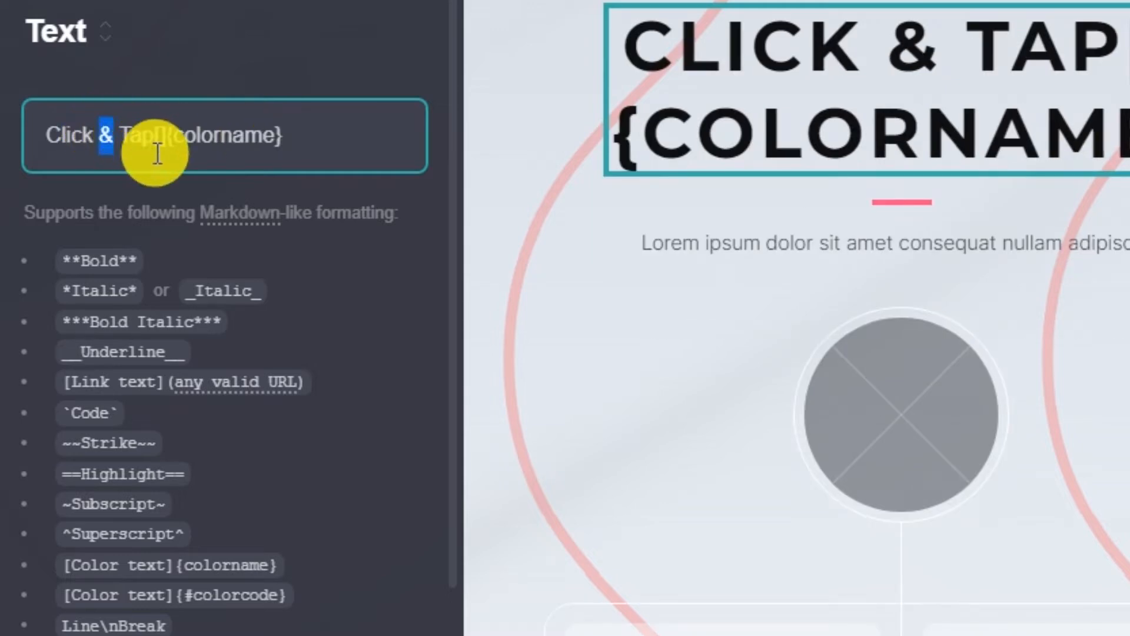
key("BackSpace")
left_click(147, 135)
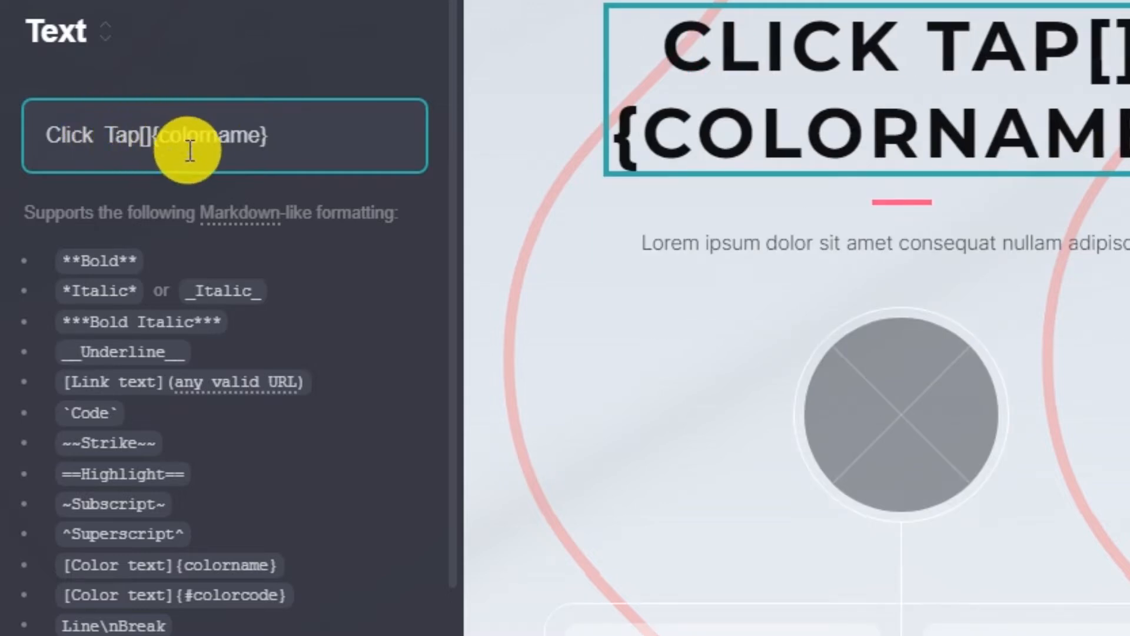
type("&")
left_click_drag(275, 131, 192, 141)
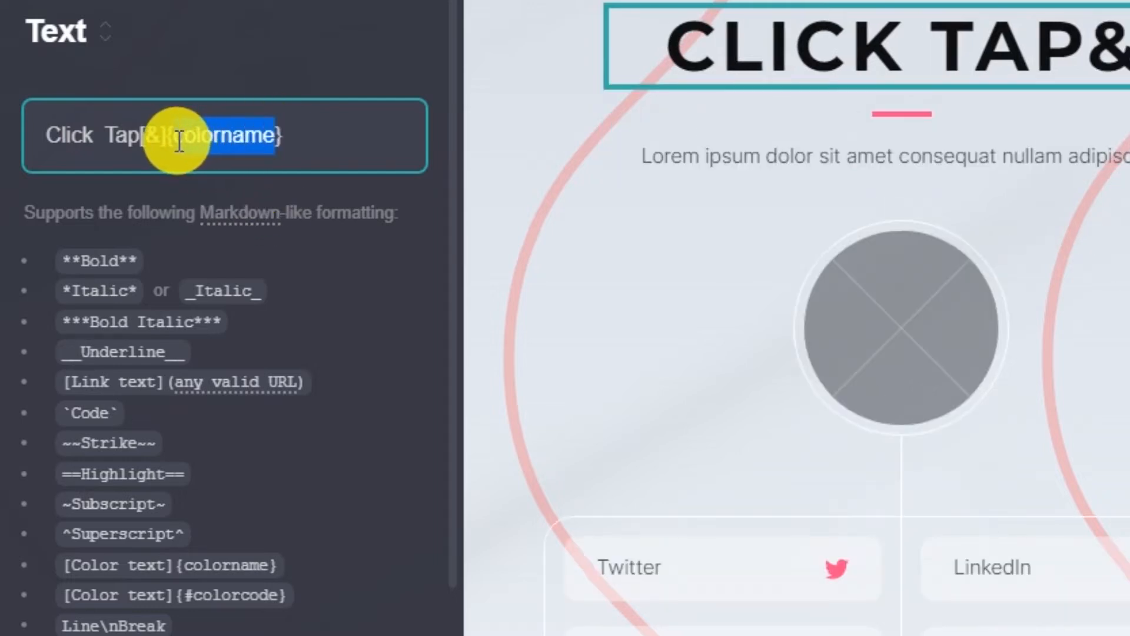
type("red")
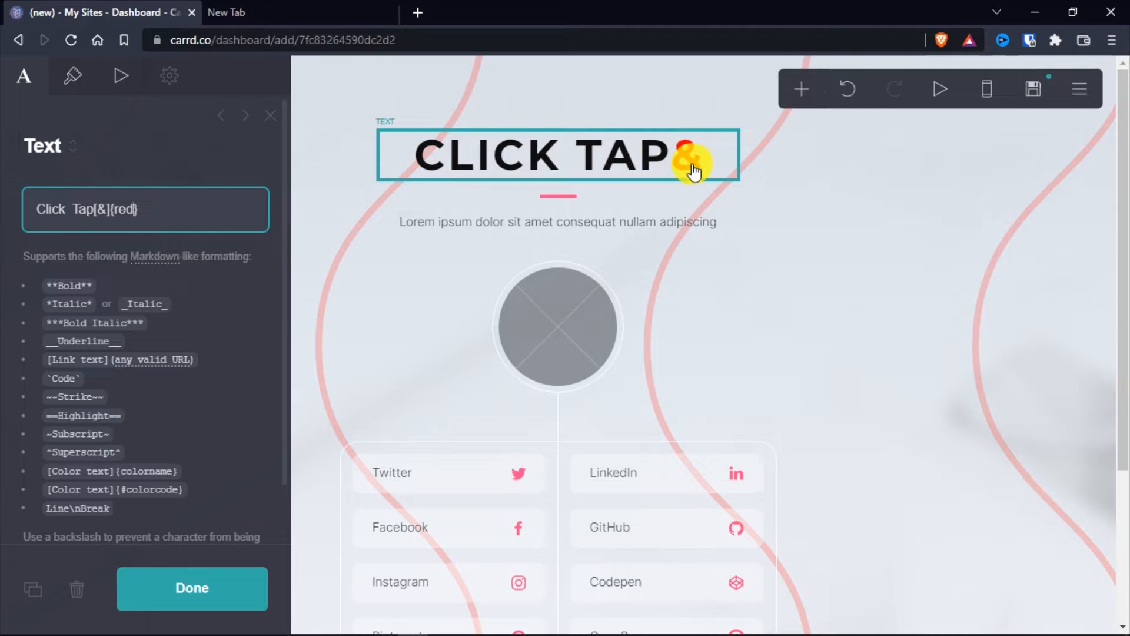
Move the [&]{red} code between "Click" and "Tap" in the heading and finish editing it
left_click_drag(240, 207, 108, 217)
key("BackSpace")
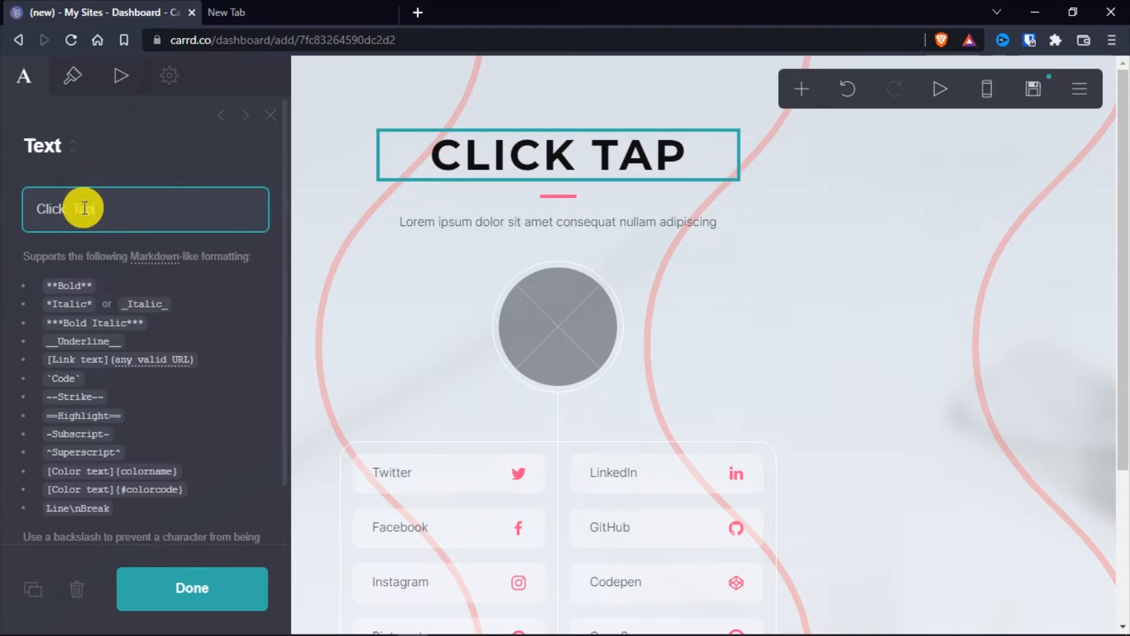
left_click(69, 208)
key("ctrl+v")
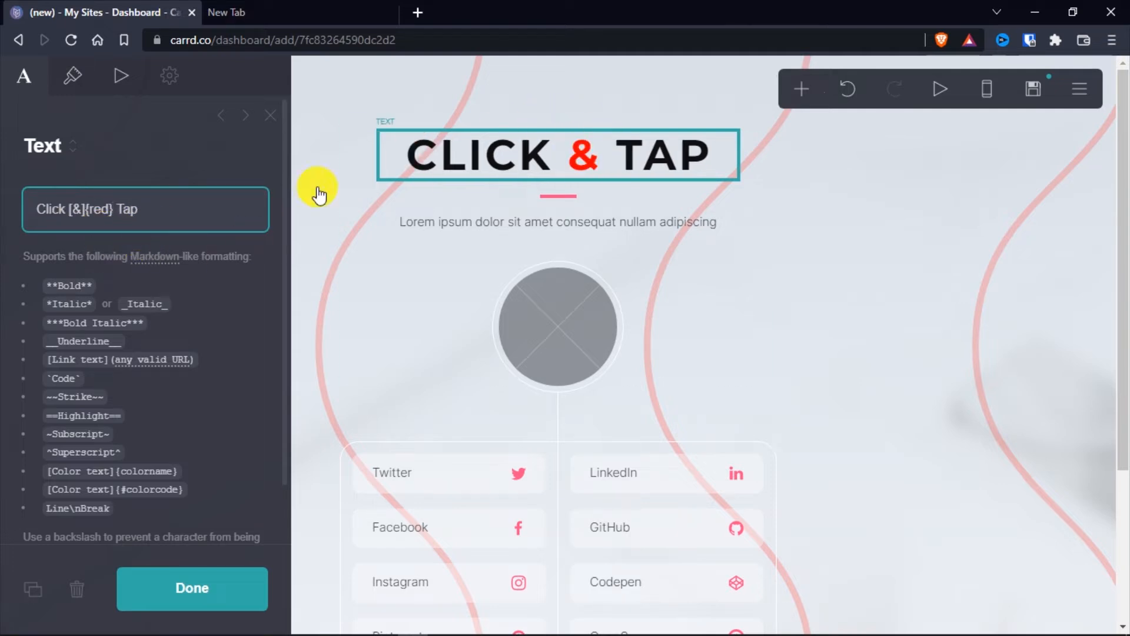
left_click(65, 337)
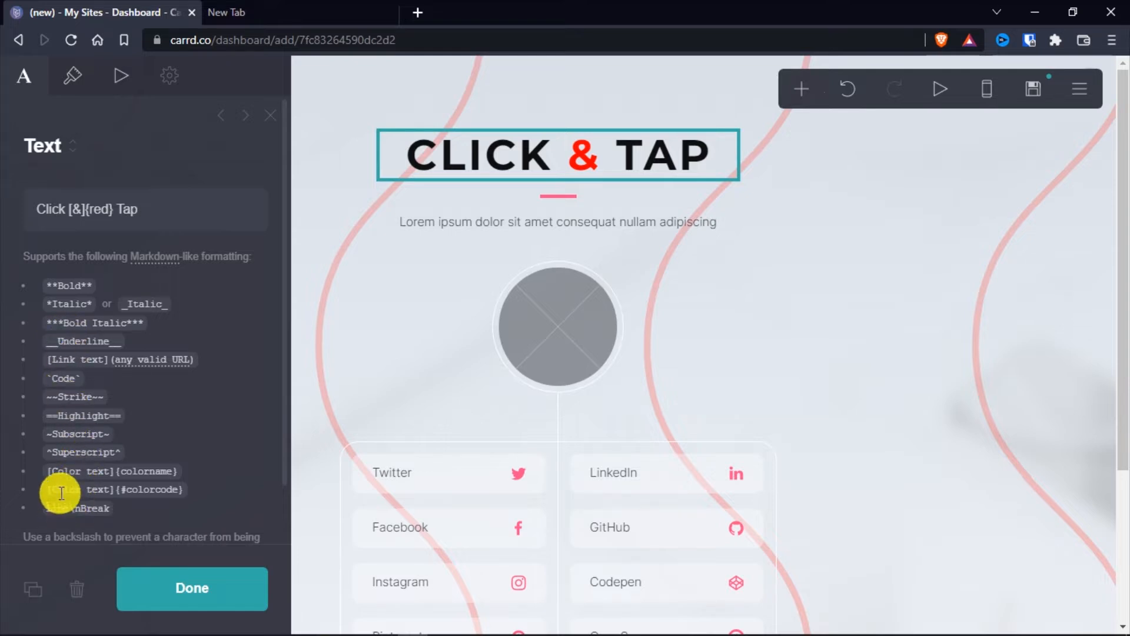
scroll(86, 380, "down", 1)
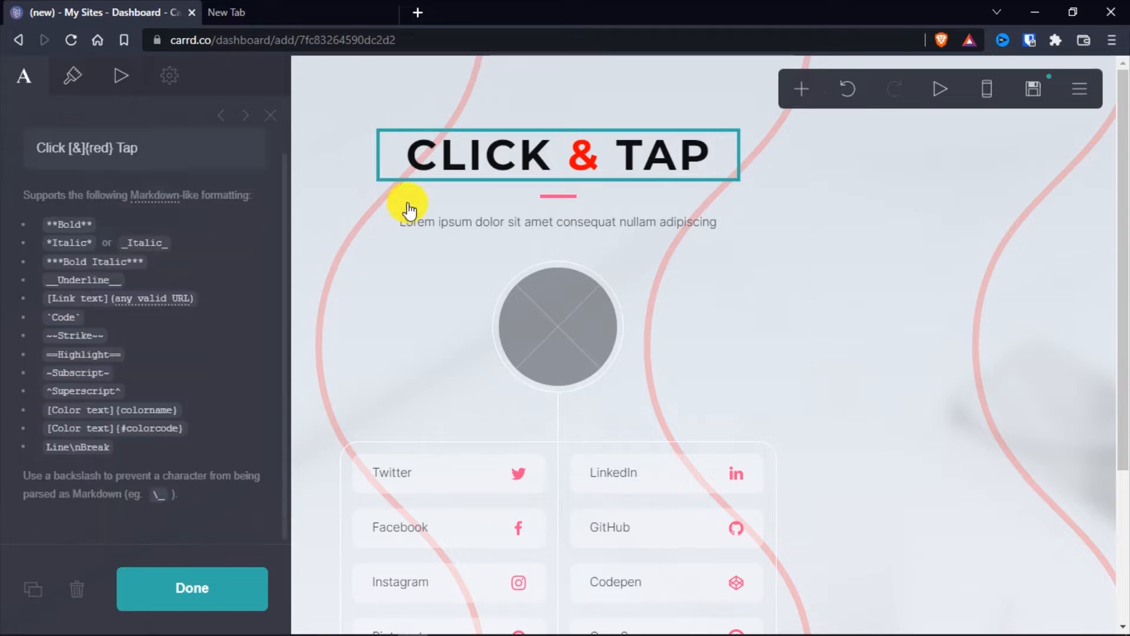
left_click(230, 597)
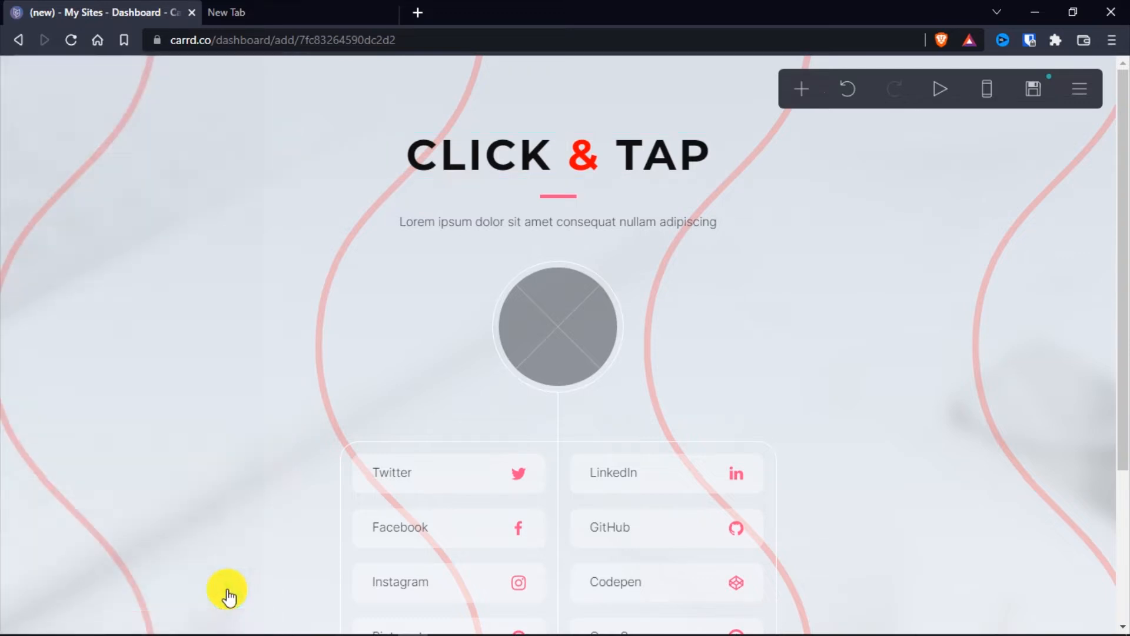
Recolour the divider below the heading to red #FF1F1F
left_click(577, 204)
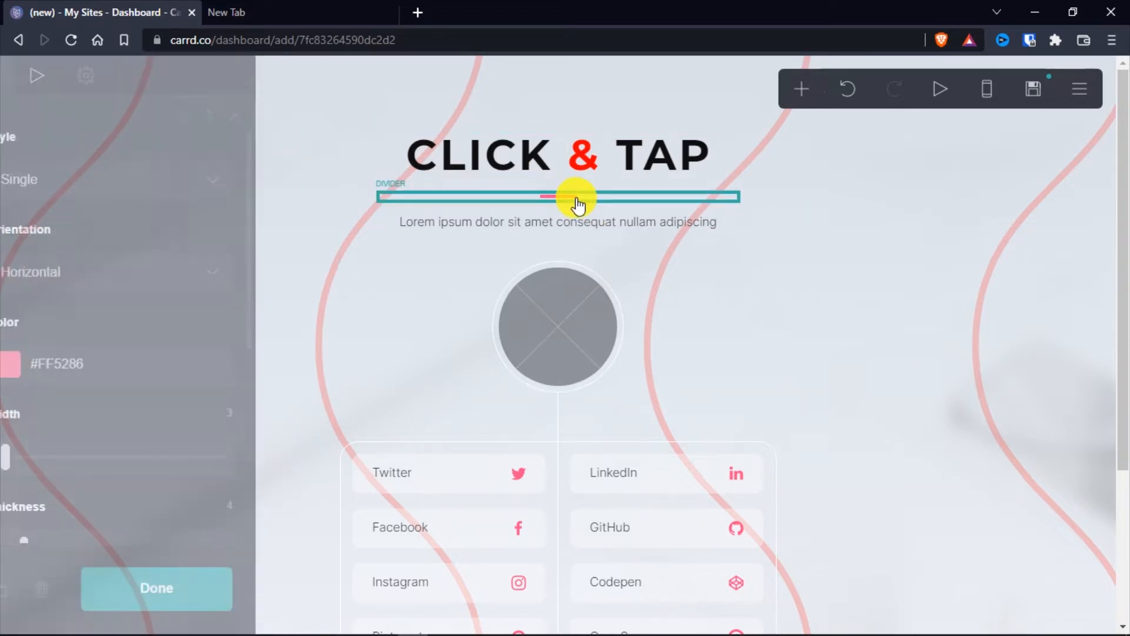
left_click(49, 368)
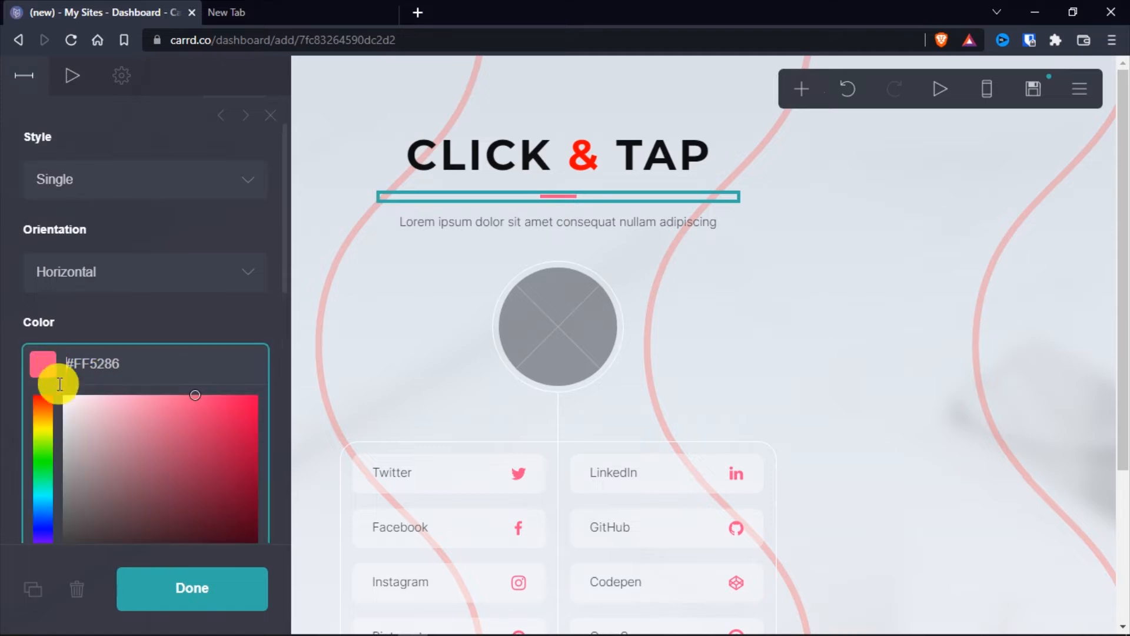
left_click_drag(41, 412, 45, 373)
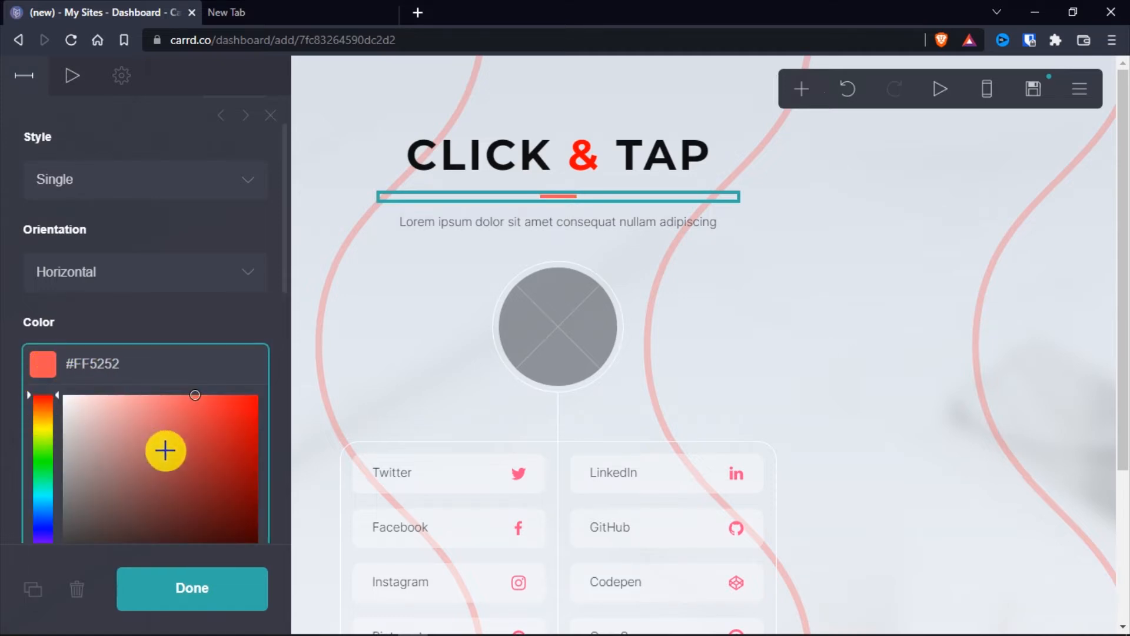
left_click_drag(254, 392, 260, 386)
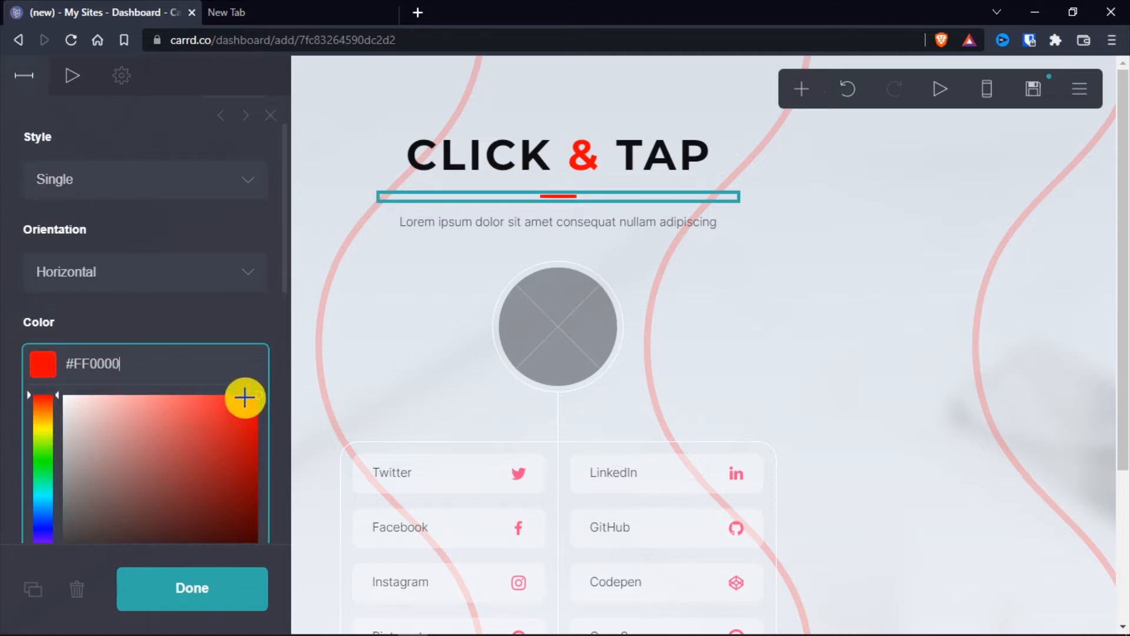
left_click(236, 394)
left_click(9, 321)
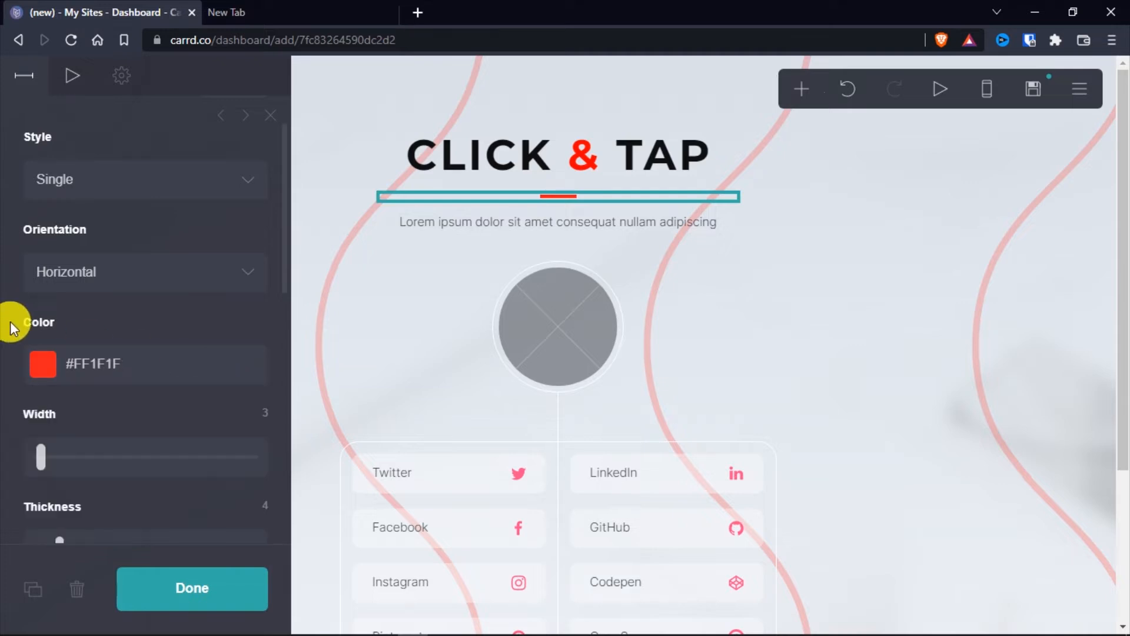
Set the divider's width to 57, try a thickness of 2, and finish editing the divider
left_click_drag(41, 454, 139, 458)
scroll(9, 435, "down", 2)
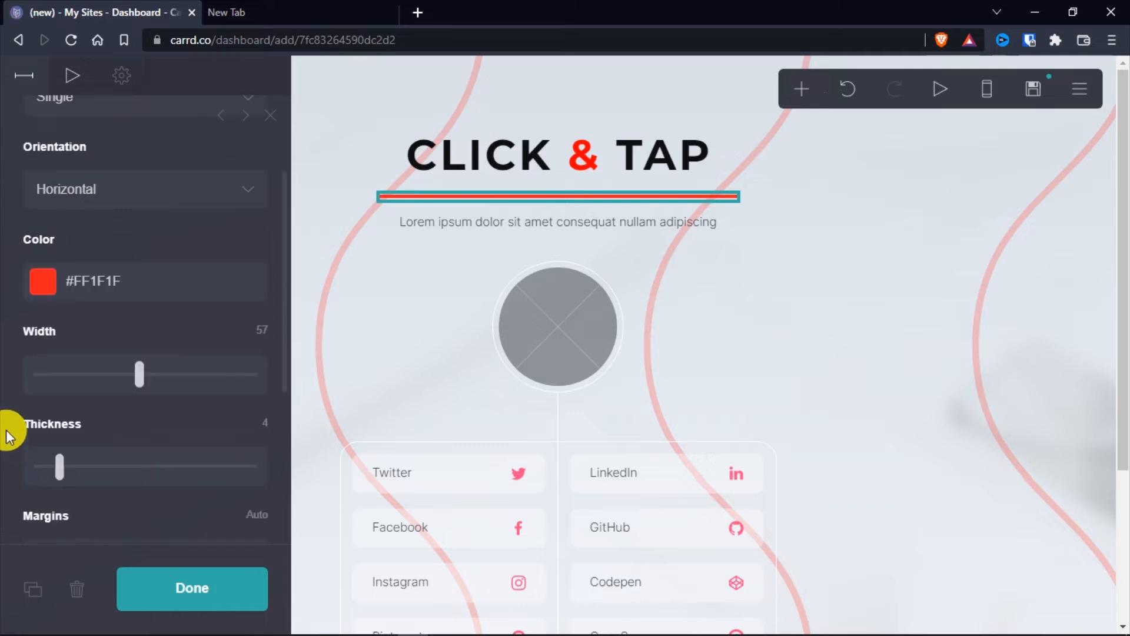
scroll(3, 424, "down", 2)
mouse_move(58, 384)
left_mouse_down()
mouse_move(153, 399)
mouse_move(44, 399)
left_mouse_up()
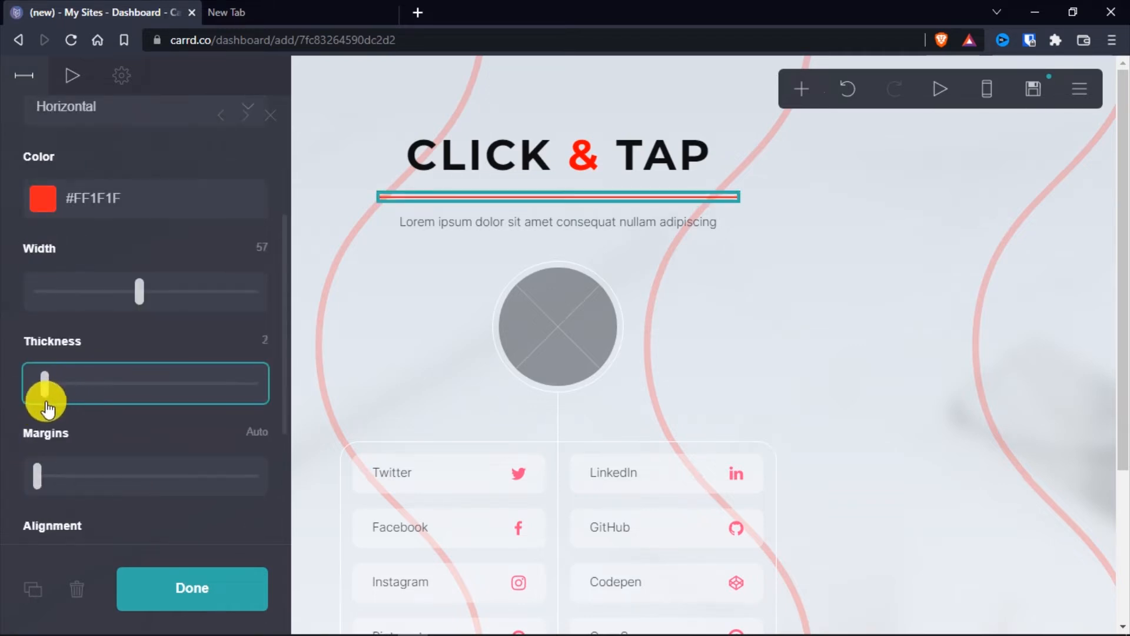
scroll(39, 321, "down", 4)
left_click_drag(37, 318, 8, 321)
scroll(11, 359, "up", 5)
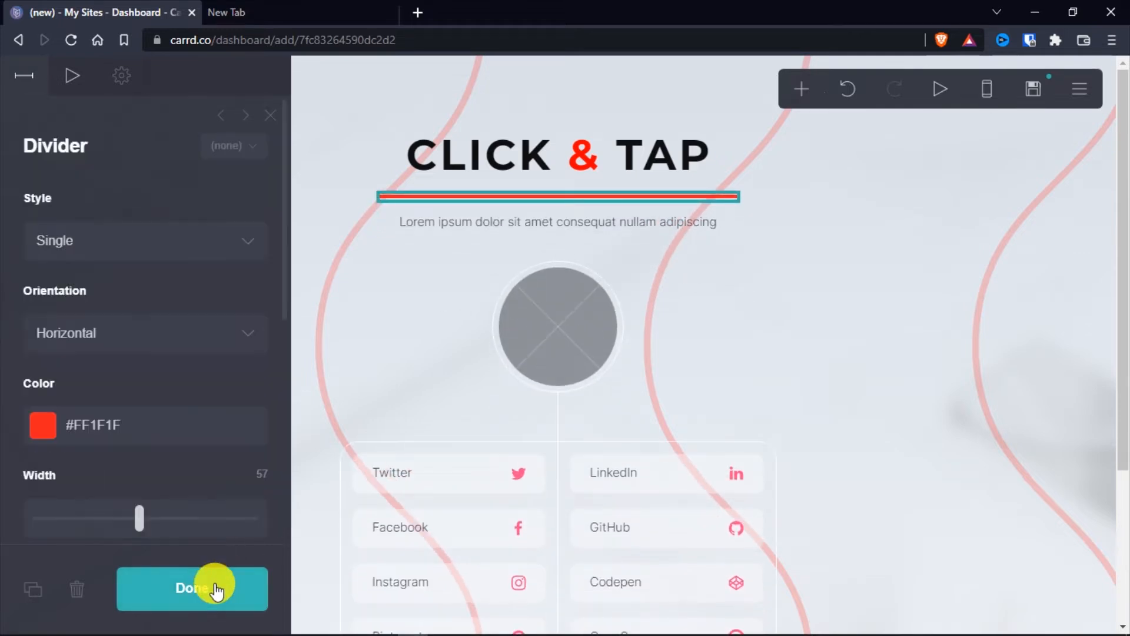
left_click(215, 585)
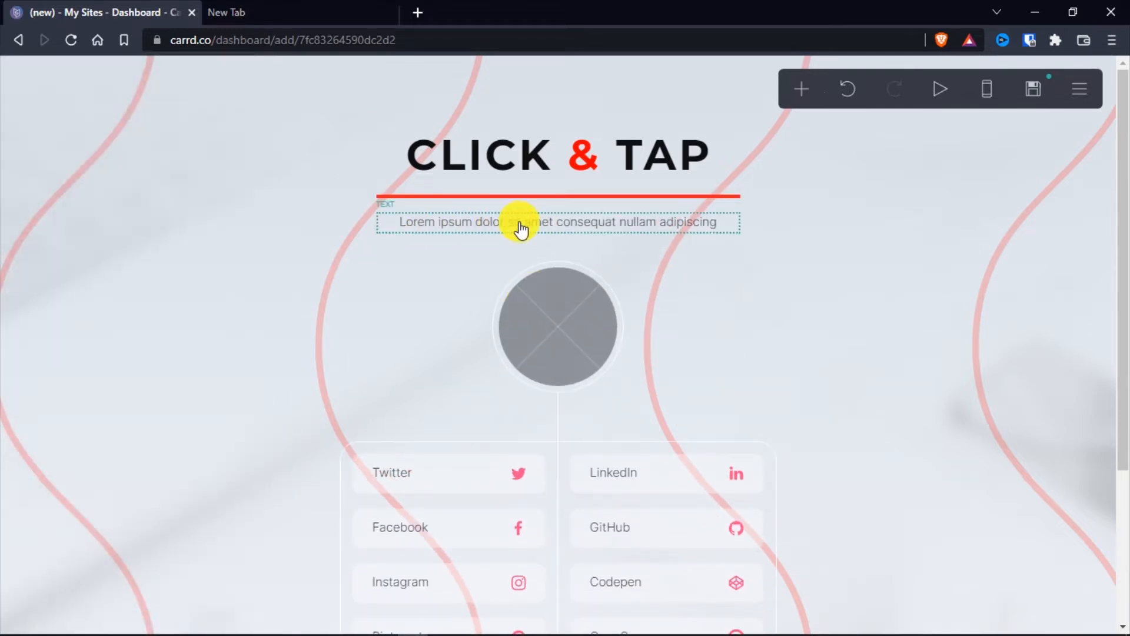
Replace the placeholder text below the divider with "Simple app/software tutorials on YouTube."
left_click(563, 235)
left_click_drag(238, 238, 61, 202)
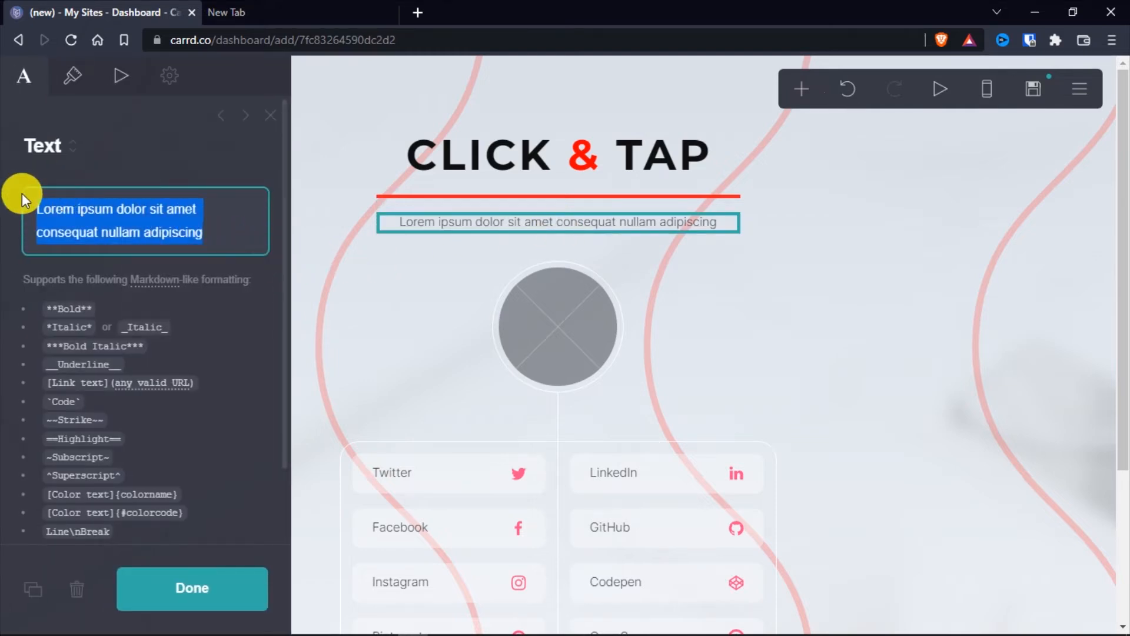
key("ctrl+v")
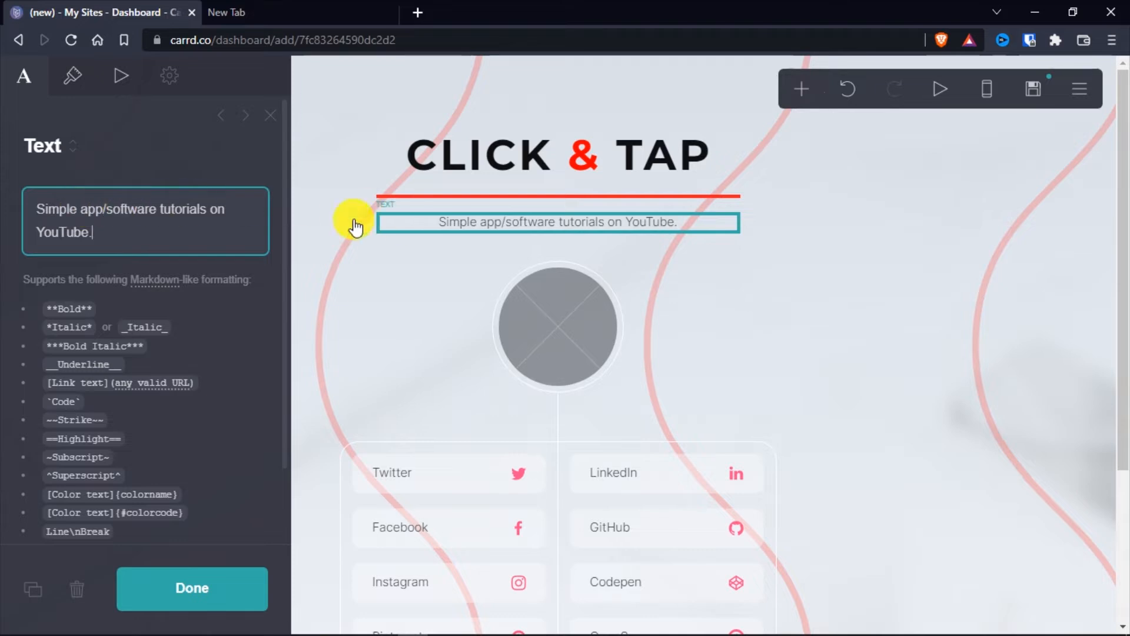
Set the tagline's text colour to #000000 and its font to Bebas Neue
left_click(73, 75)
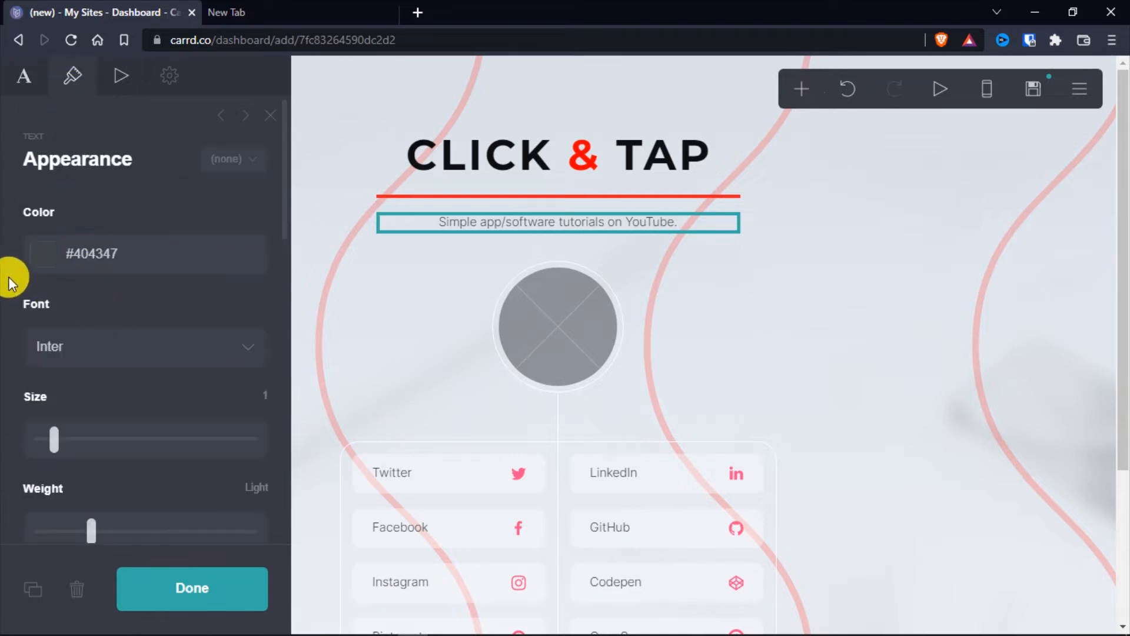
left_click(37, 254)
left_click_drag(82, 457, 45, 467)
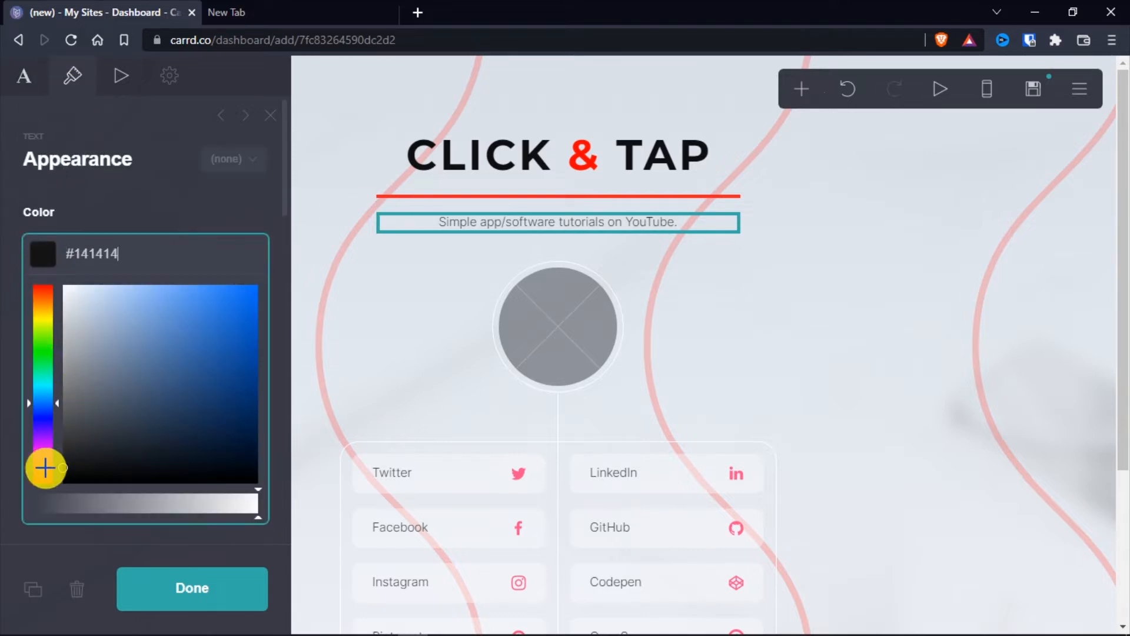
left_click(1, 269)
scroll(49, 251, "down", 2)
left_click(100, 270)
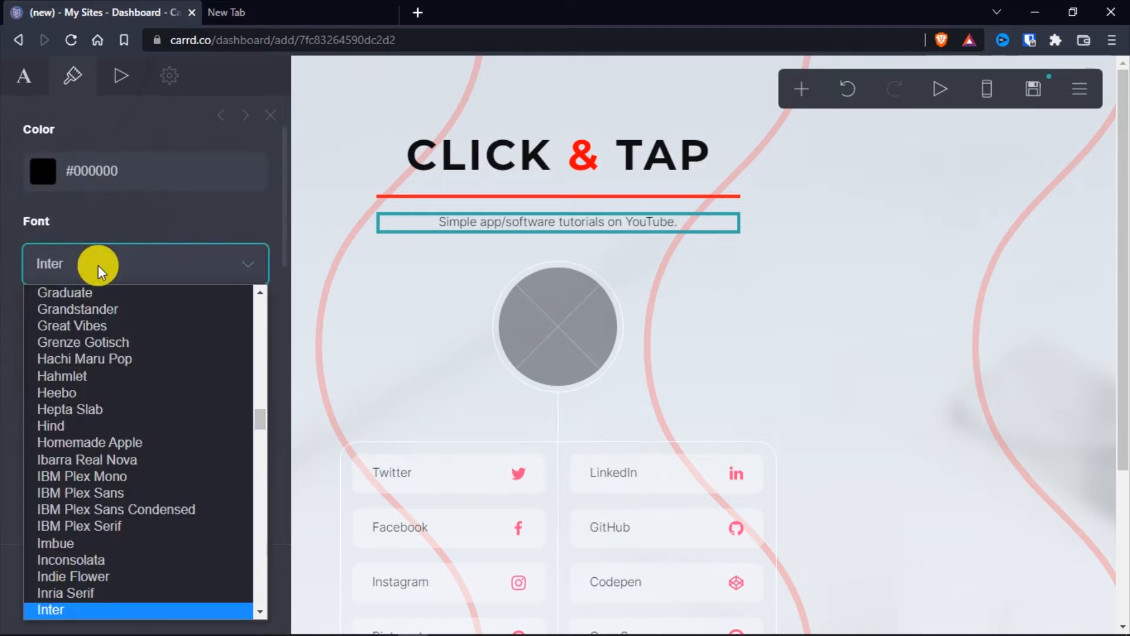
type("be")
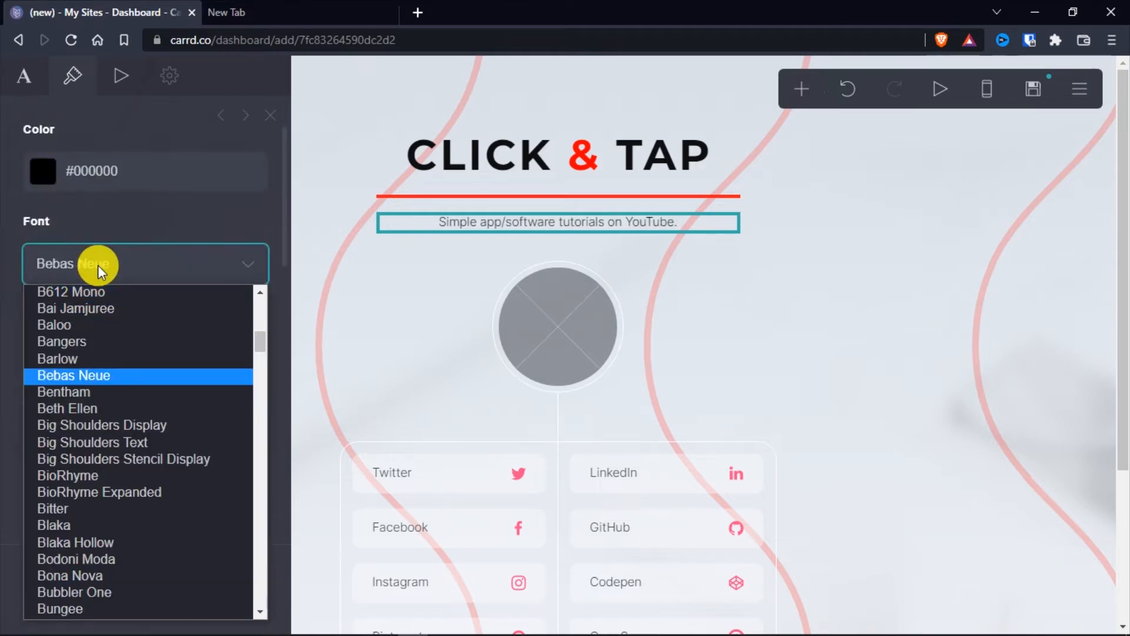
left_click(55, 377)
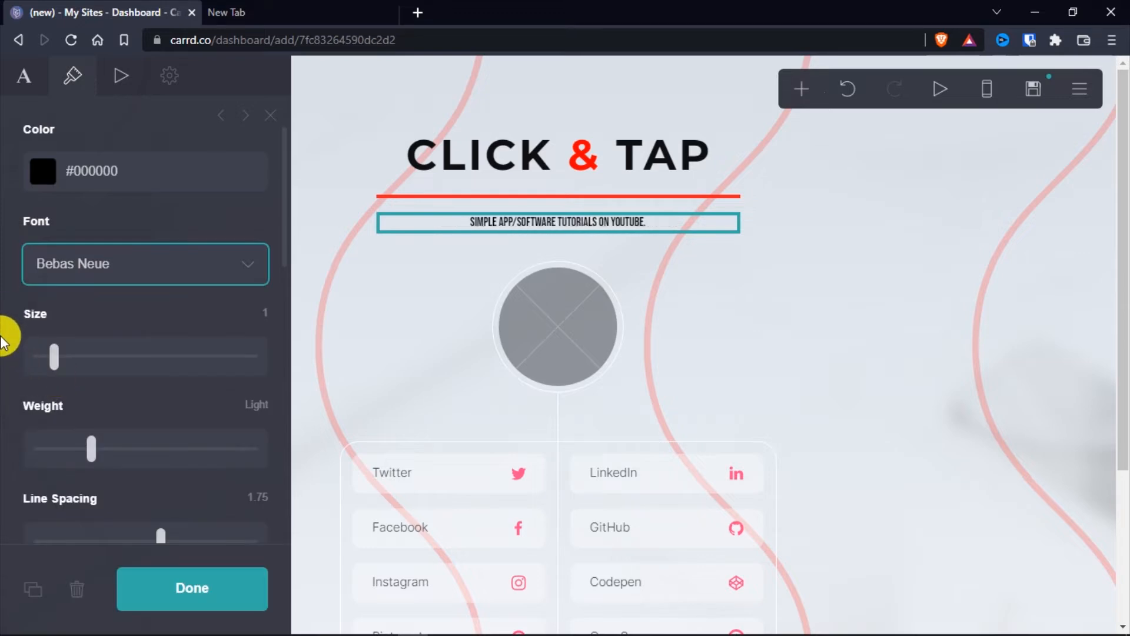
Give the tagline size 1.625, Regular weight, line spacing 1.625 and letter spacing 0.2, and finish editing it
scroll(4, 343, "down", 5)
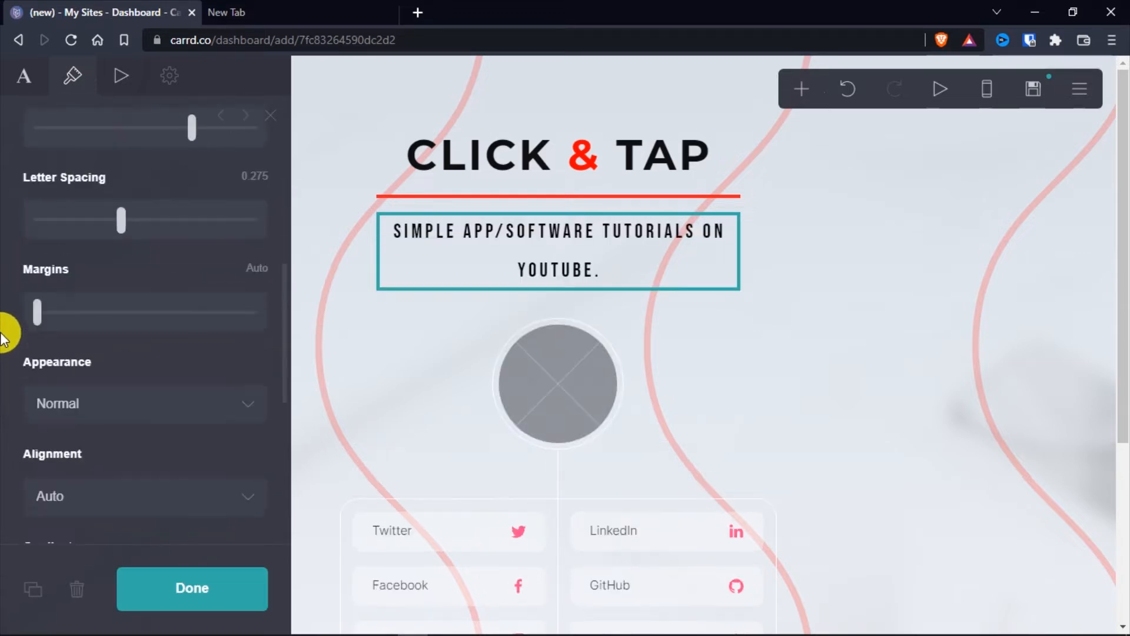
scroll(6, 343, "up", 6)
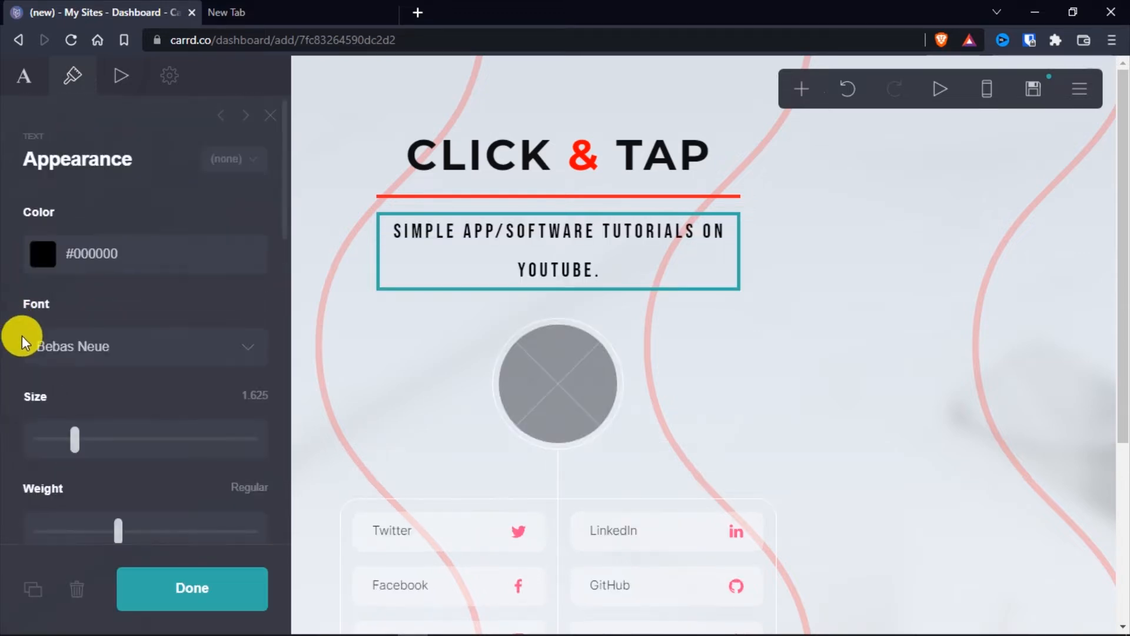
scroll(12, 353, "down", 3)
scroll(10, 324, "down", 1)
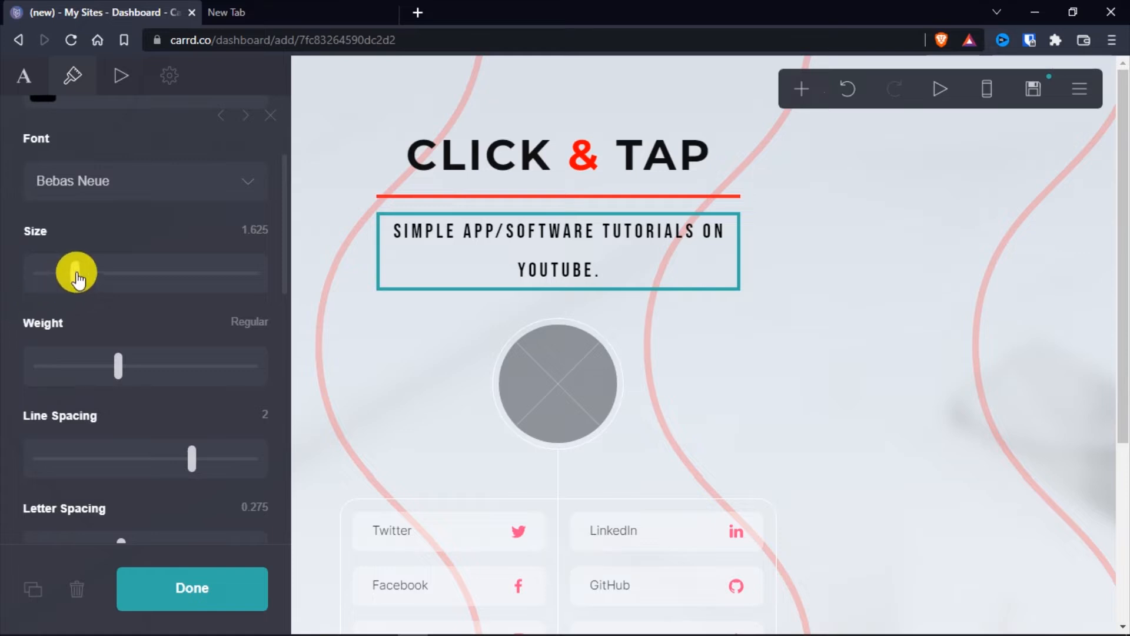
scroll(35, 303, "down", 3)
left_click_drag(189, 295, 145, 294)
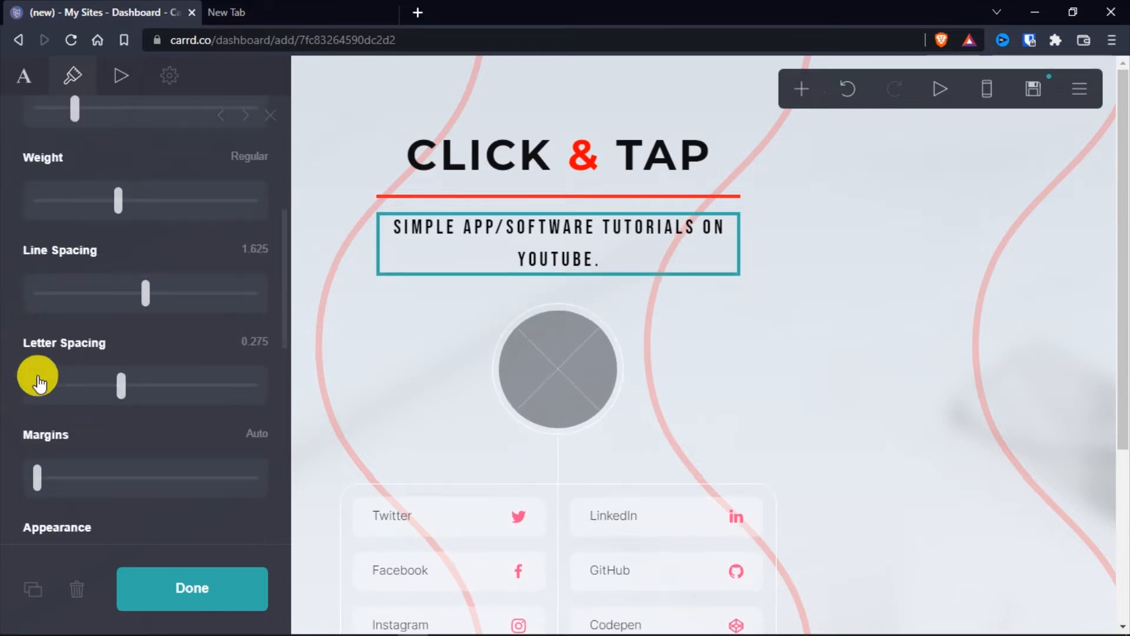
left_click_drag(118, 393, 107, 384)
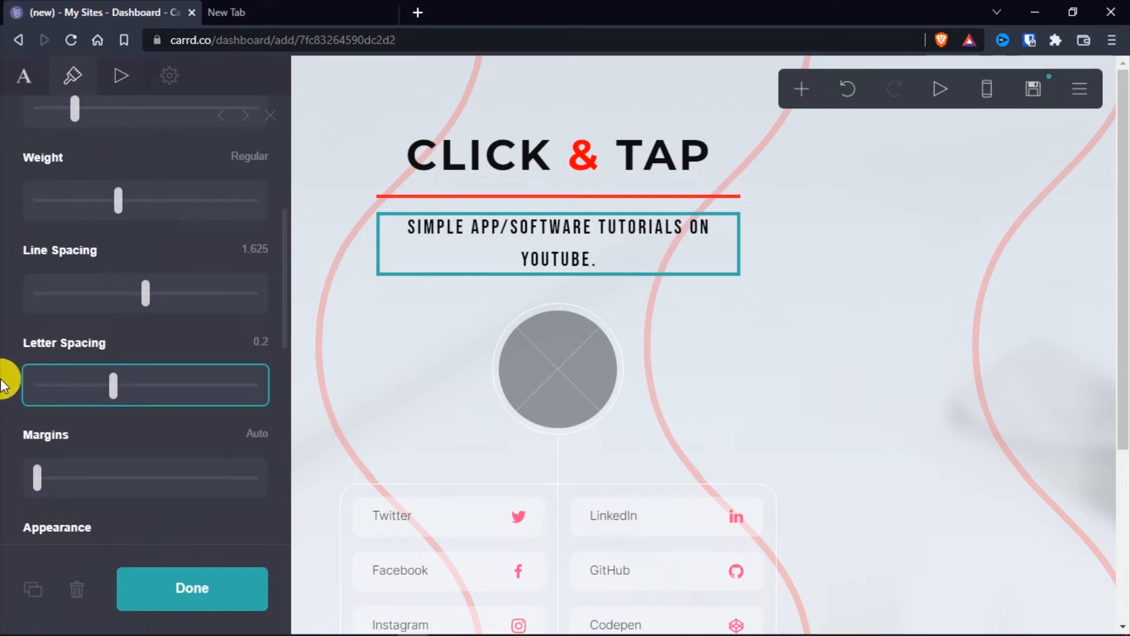
scroll(9, 389, "down", 4)
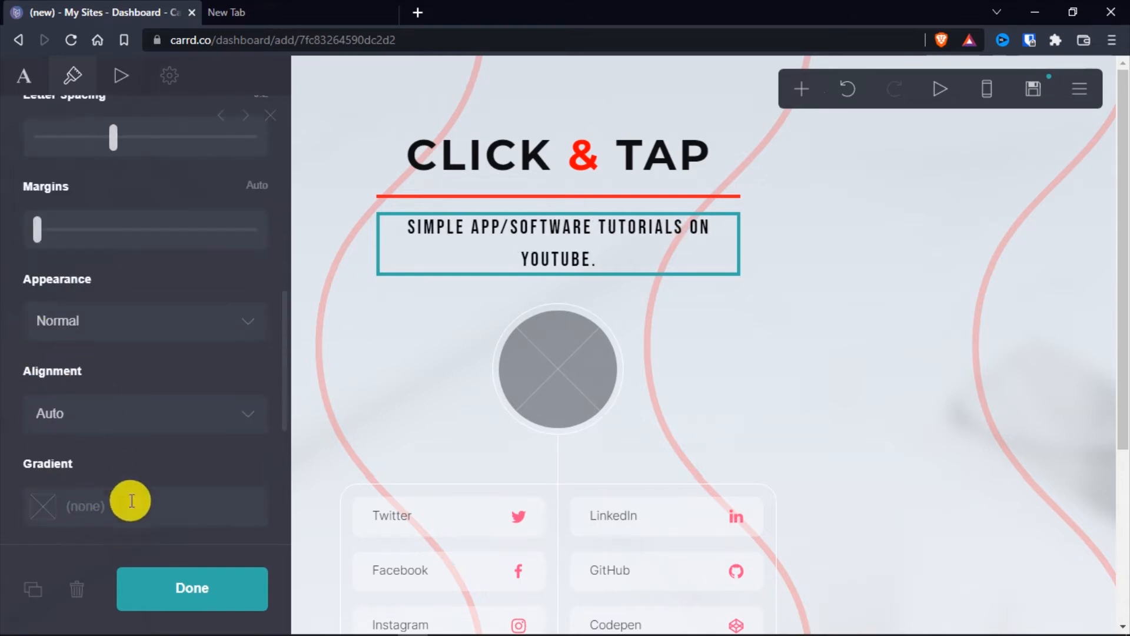
left_click(196, 594)
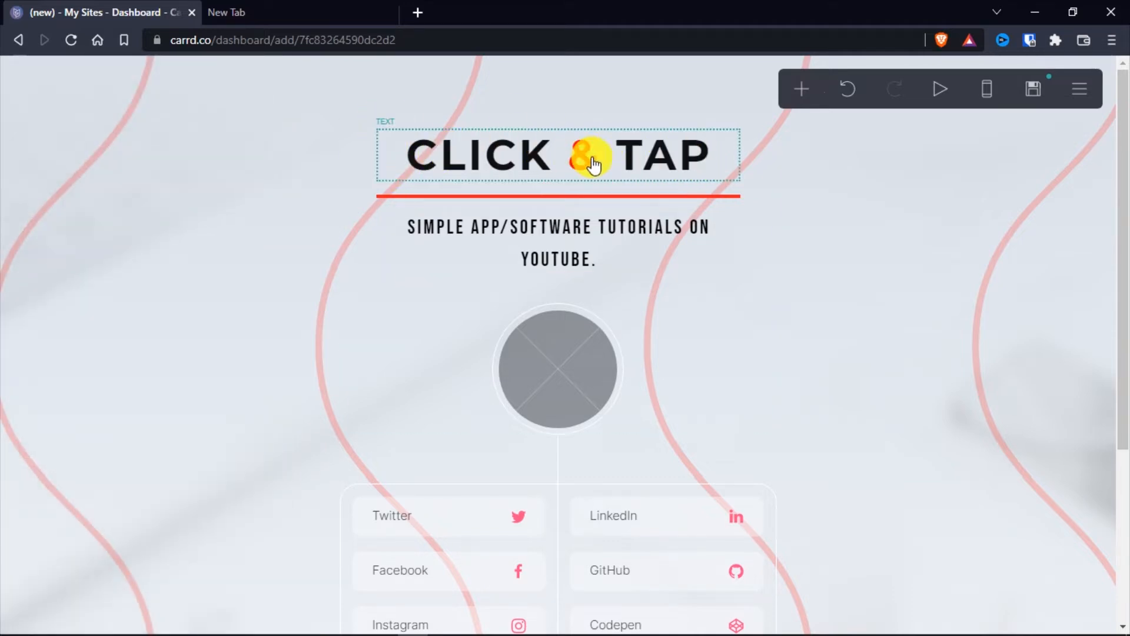
Upload the logo Click-&-Tap-(White-Logo).png into the round image placeholder below the tagline
left_click(582, 382)
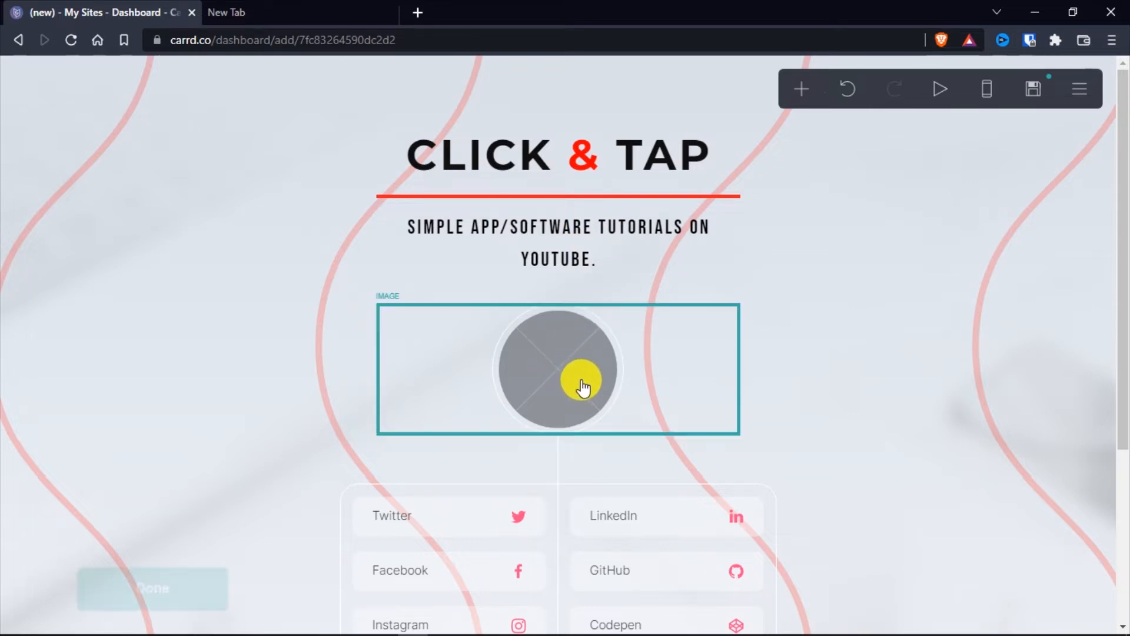
scroll(149, 285, "up", 5)
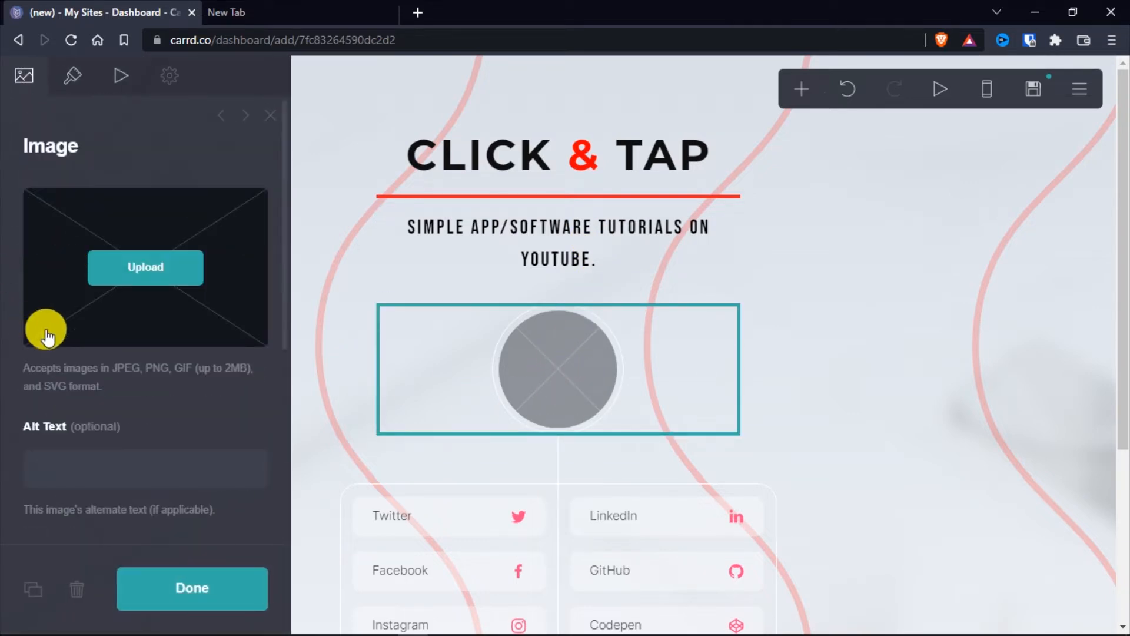
left_click(151, 271)
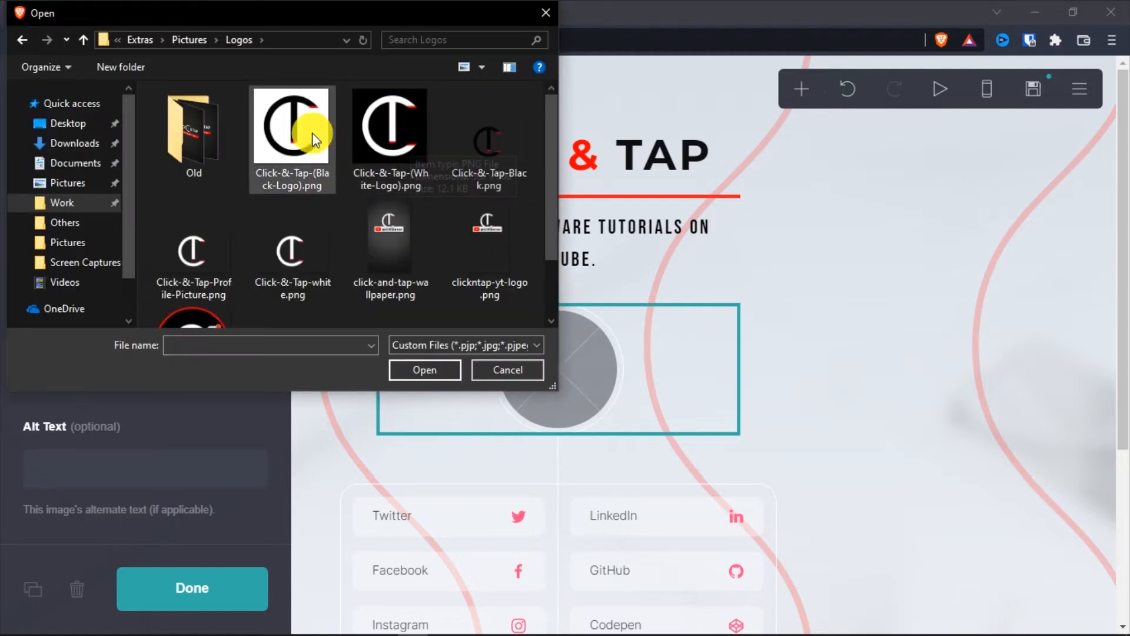
left_click(385, 136)
left_click(424, 370)
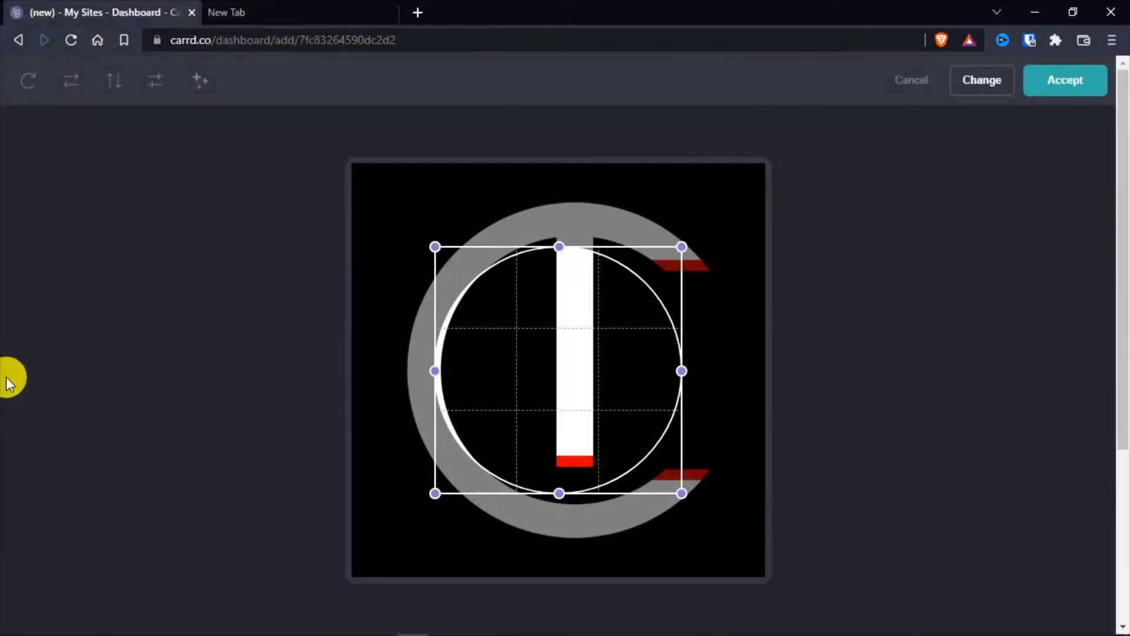
Expand the circular crop to cover the whole logo, accept it, and finish editing the image
left_click_drag(436, 248, 323, 139)
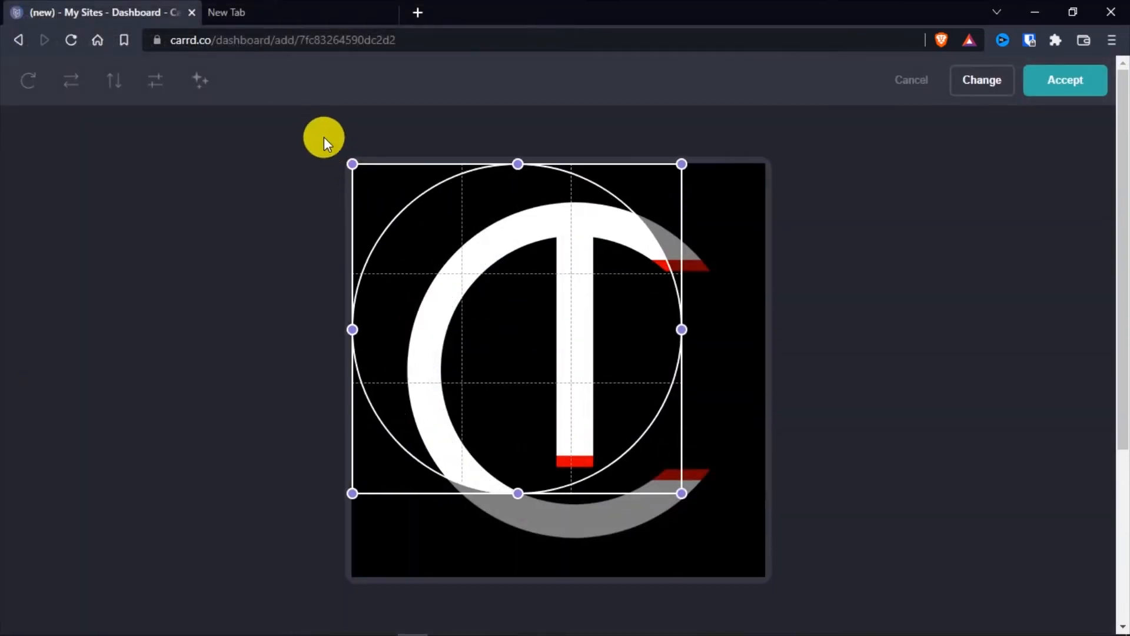
left_click_drag(681, 493, 880, 629)
left_click(1068, 82)
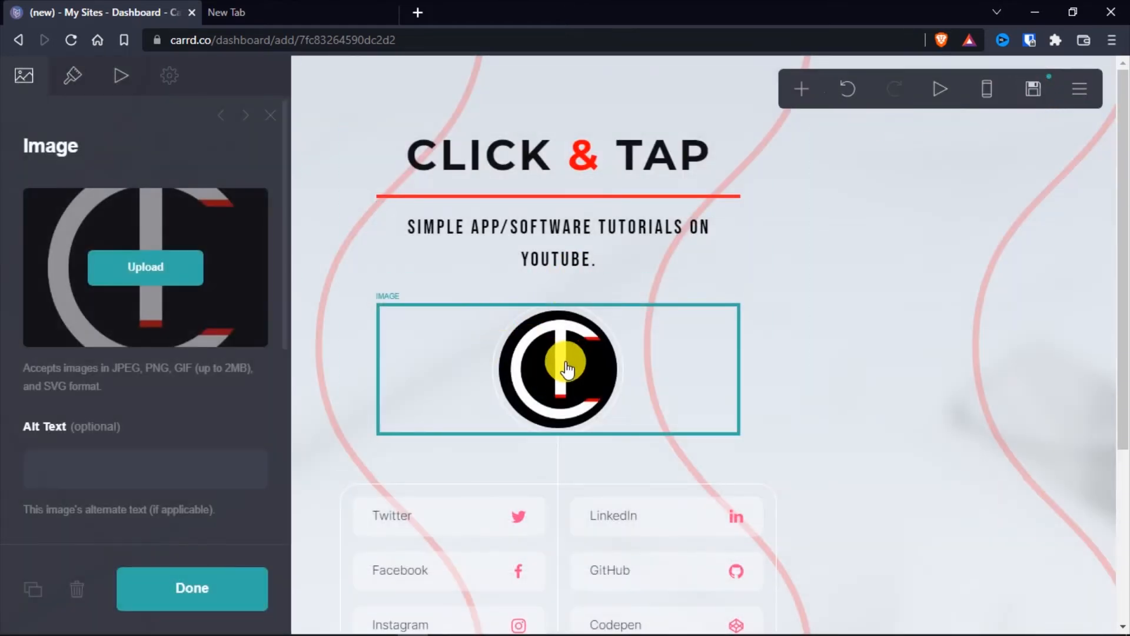
scroll(4, 406, "down", 3)
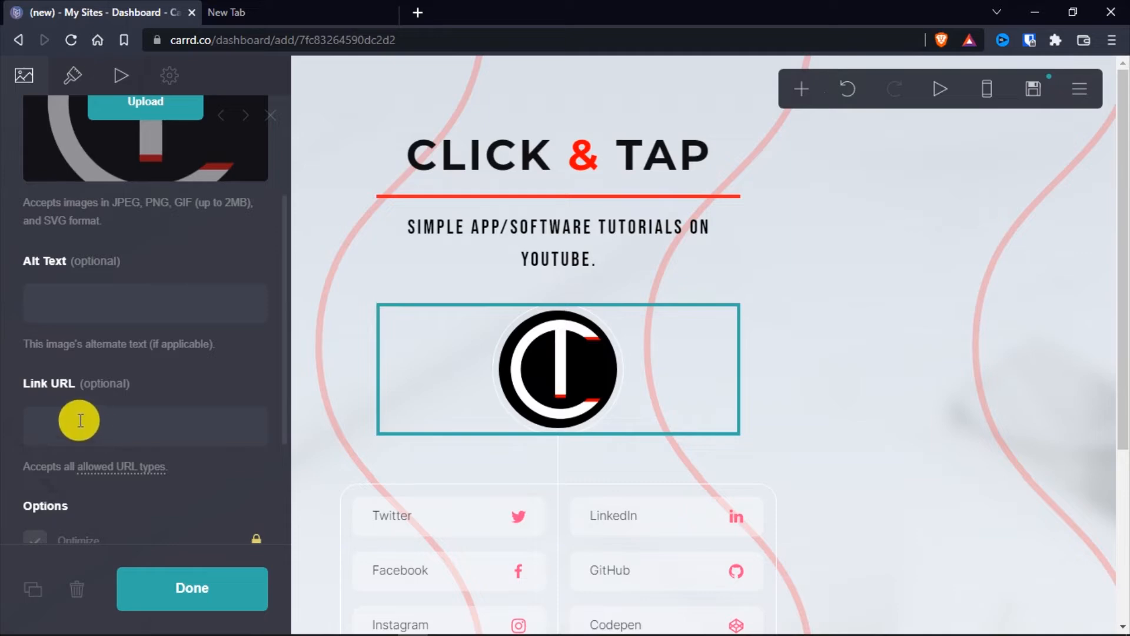
scroll(135, 400, "down", 2)
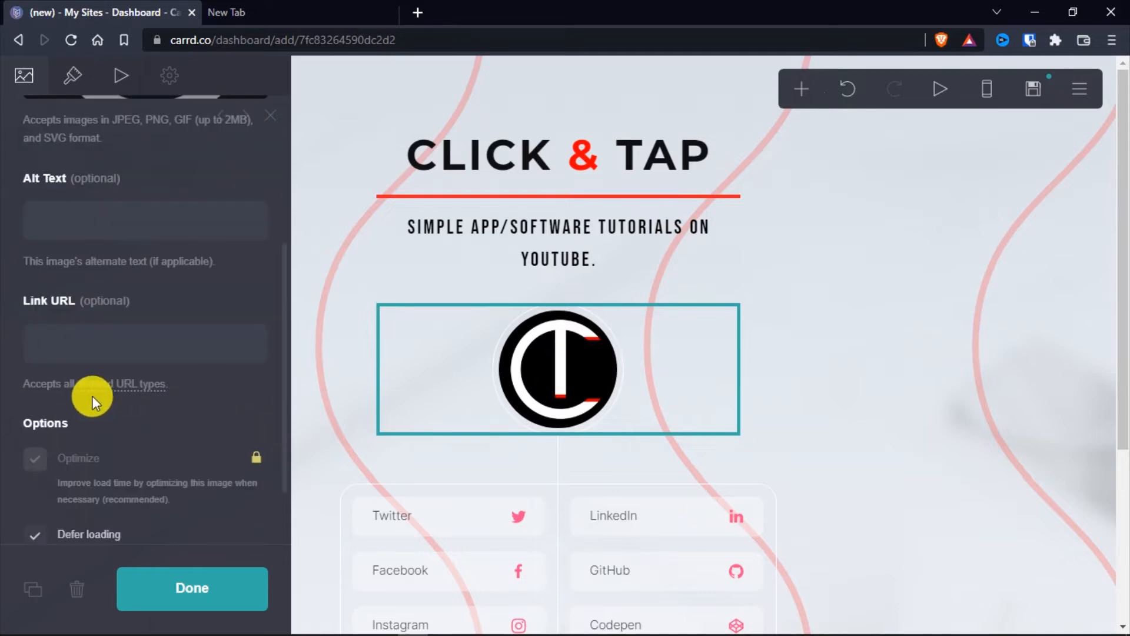
left_click(206, 596)
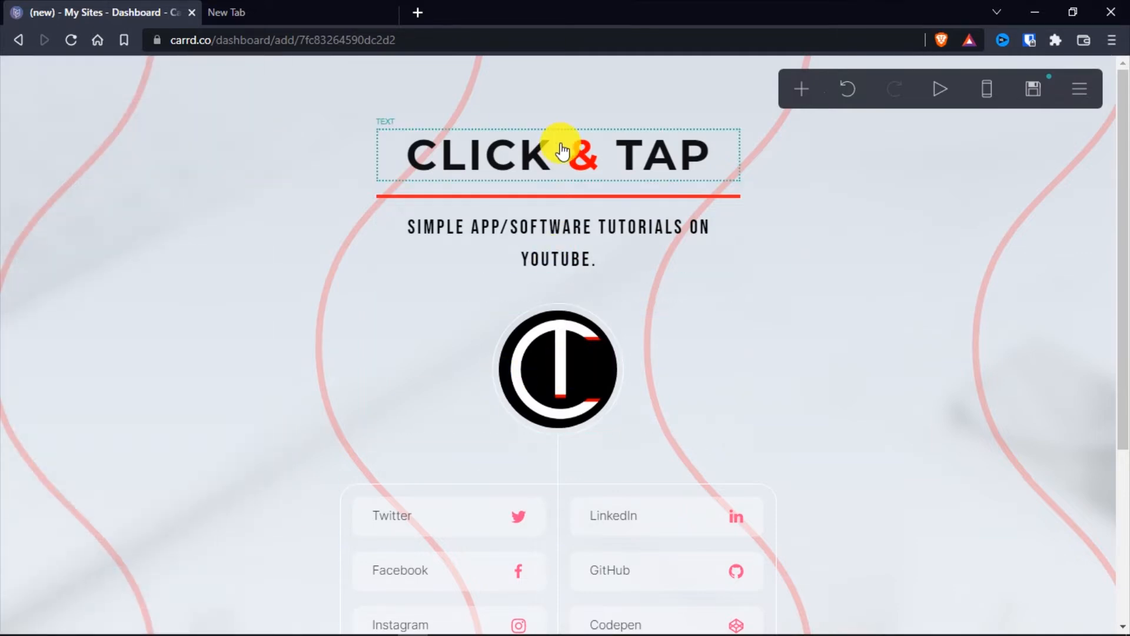
Delete the second column of buttons containing LinkedIn, GitHub, Codepen and OpenSea
scroll(559, 354, "down", 3)
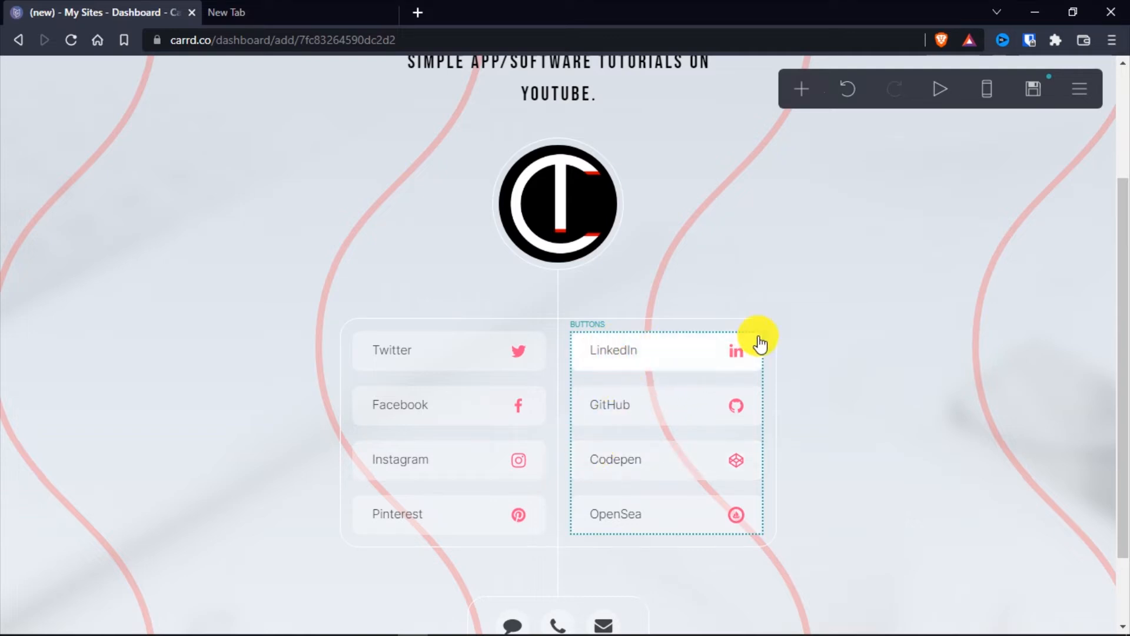
left_click(637, 390)
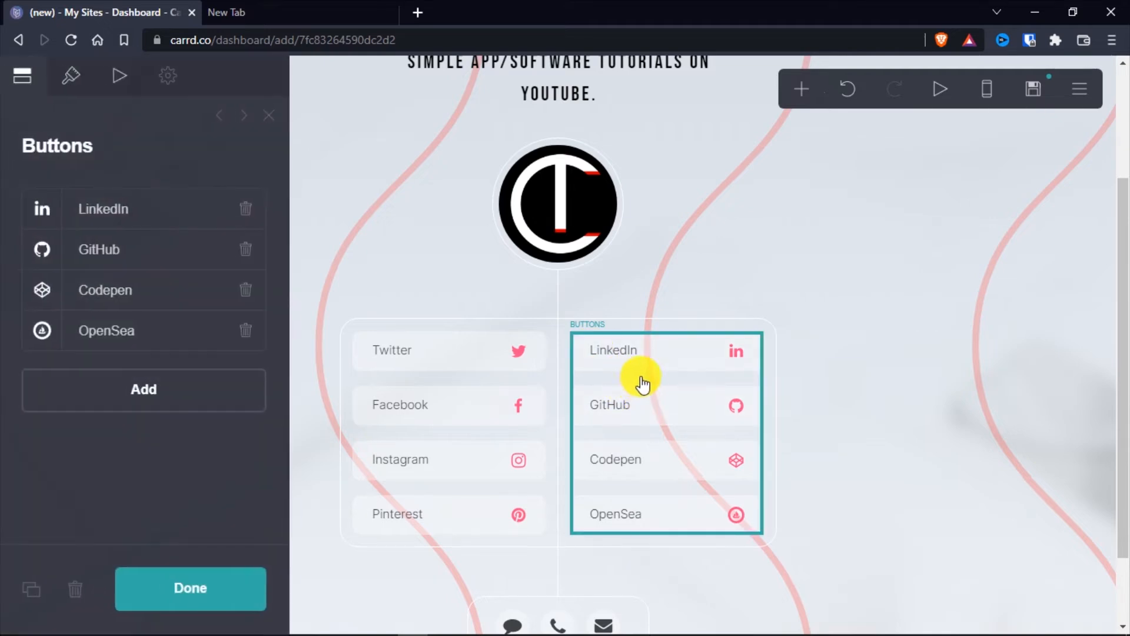
left_click(75, 588)
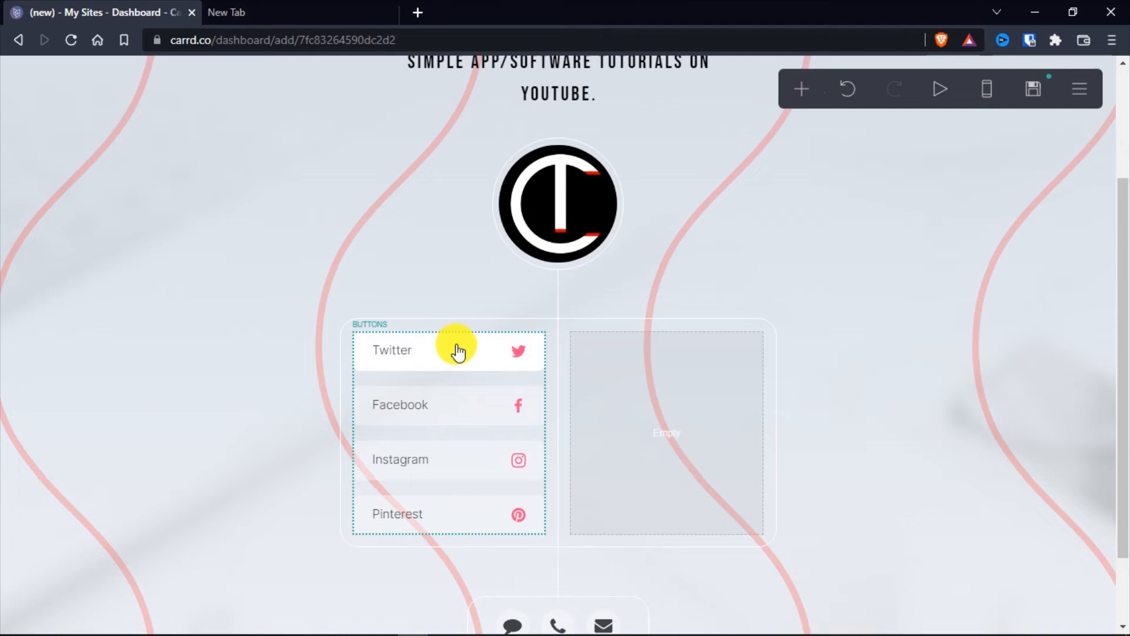
Move the Twitter, Facebook, Instagram and Pinterest buttons out above their two-column container and delete the emptied container
left_click_drag(461, 344, 539, 324)
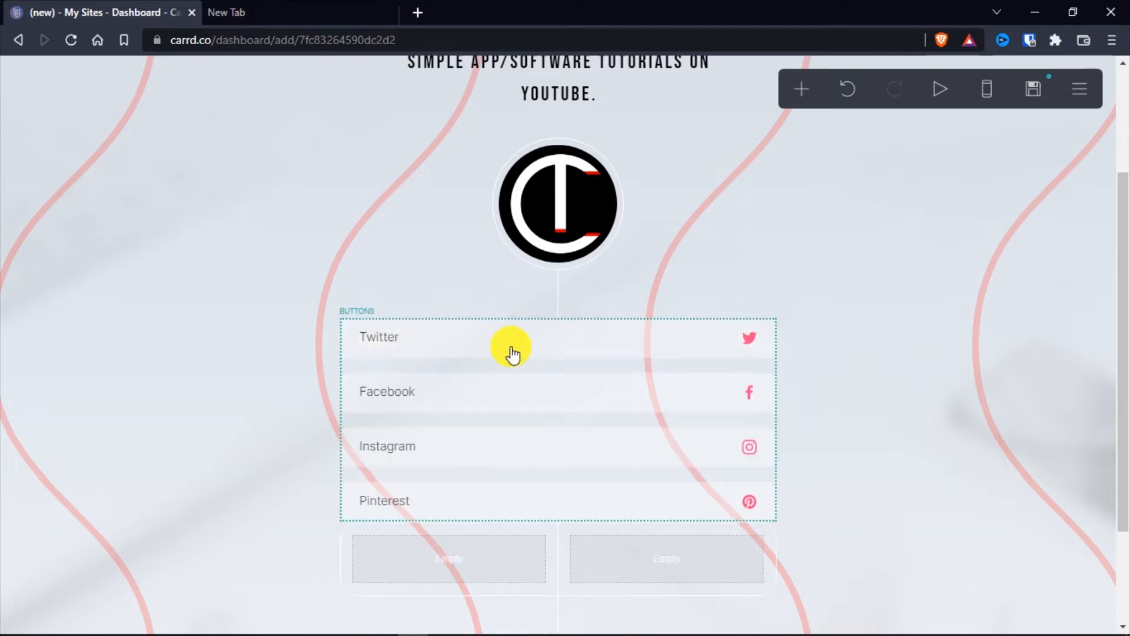
left_click(560, 537)
left_click(75, 588)
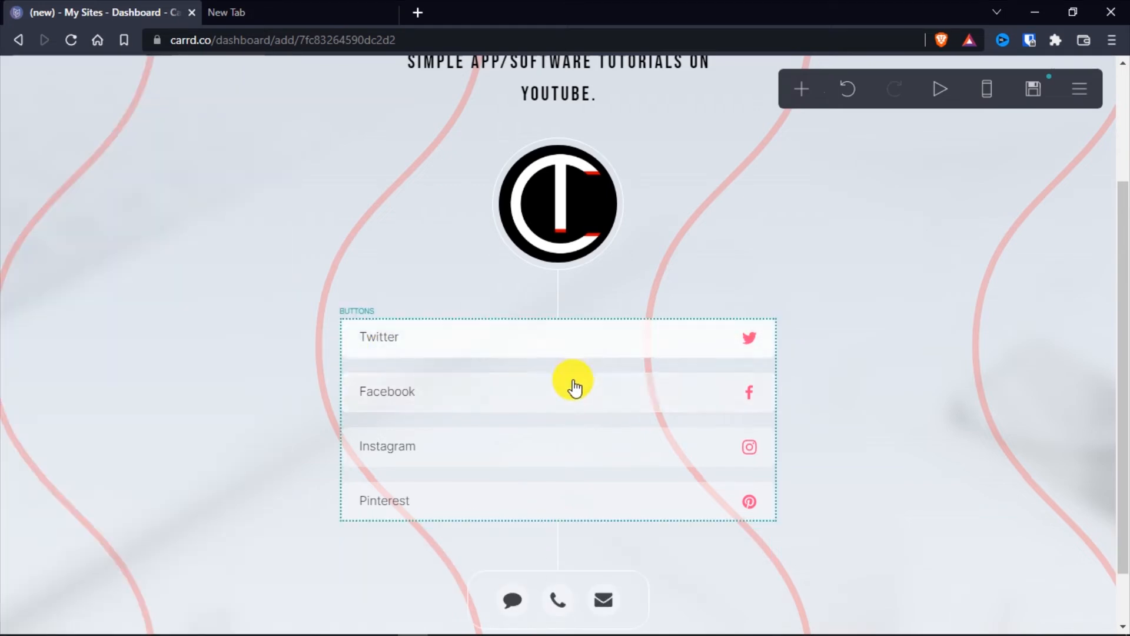
Reduce the width of the social buttons so they form a narrow column centred below the logo
left_click(470, 370)
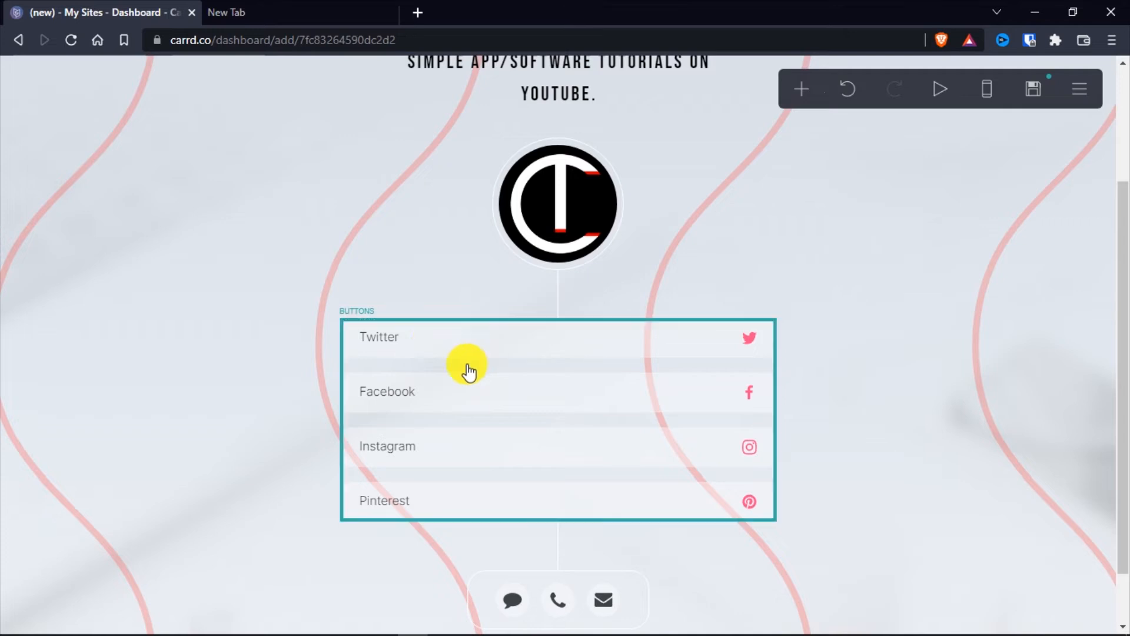
left_click(72, 76)
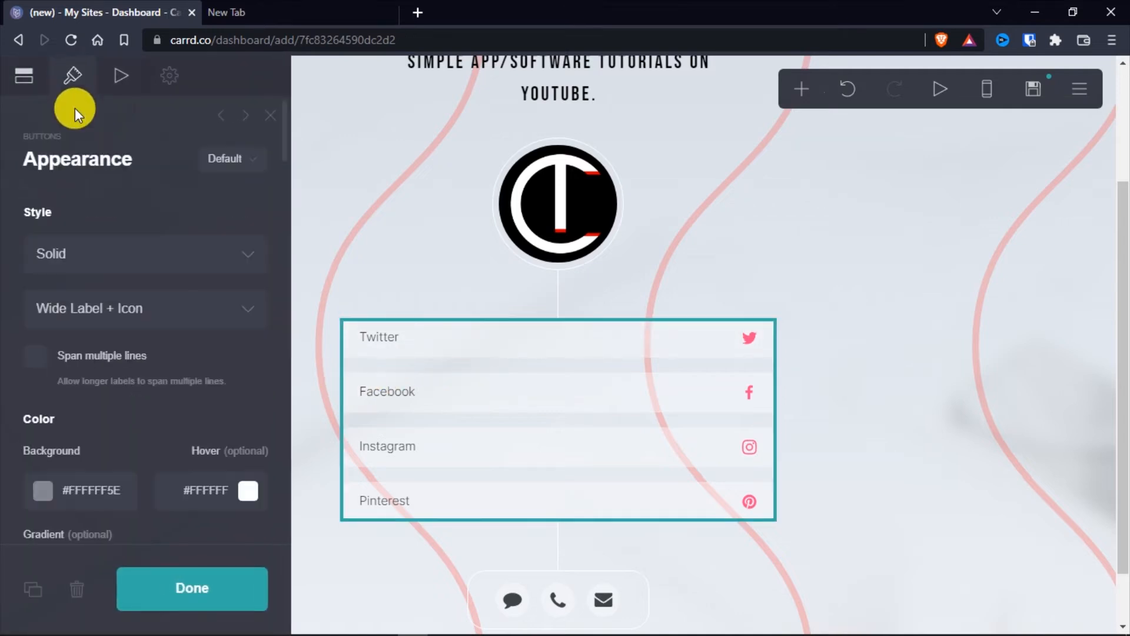
scroll(12, 285, "down", 10)
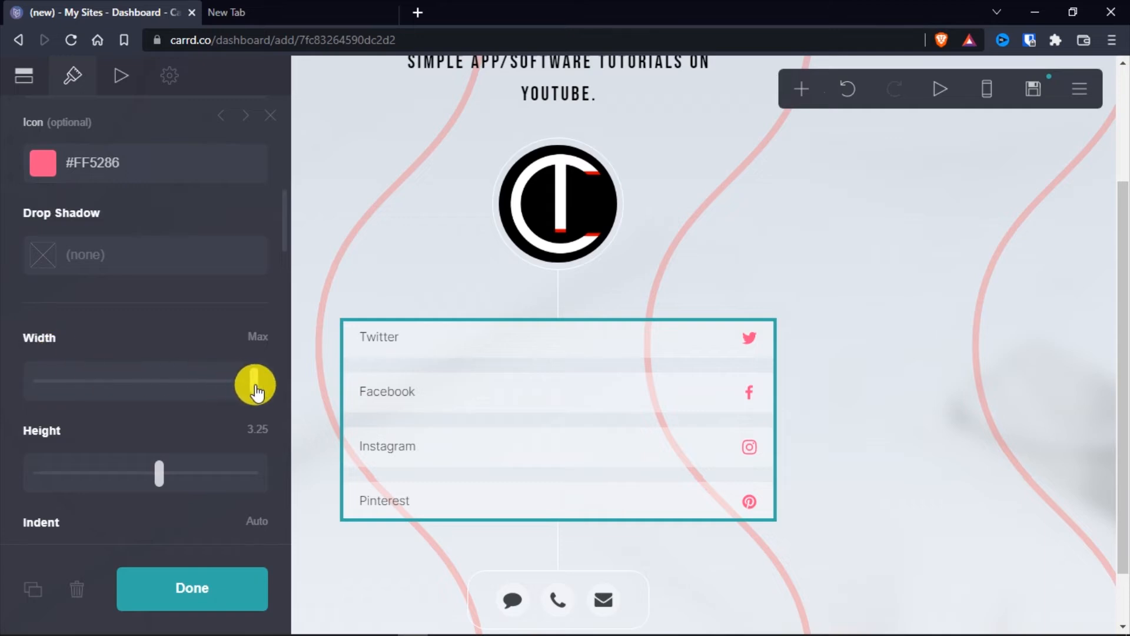
left_click_drag(256, 390, 121, 374)
scroll(7, 272, "up", 10)
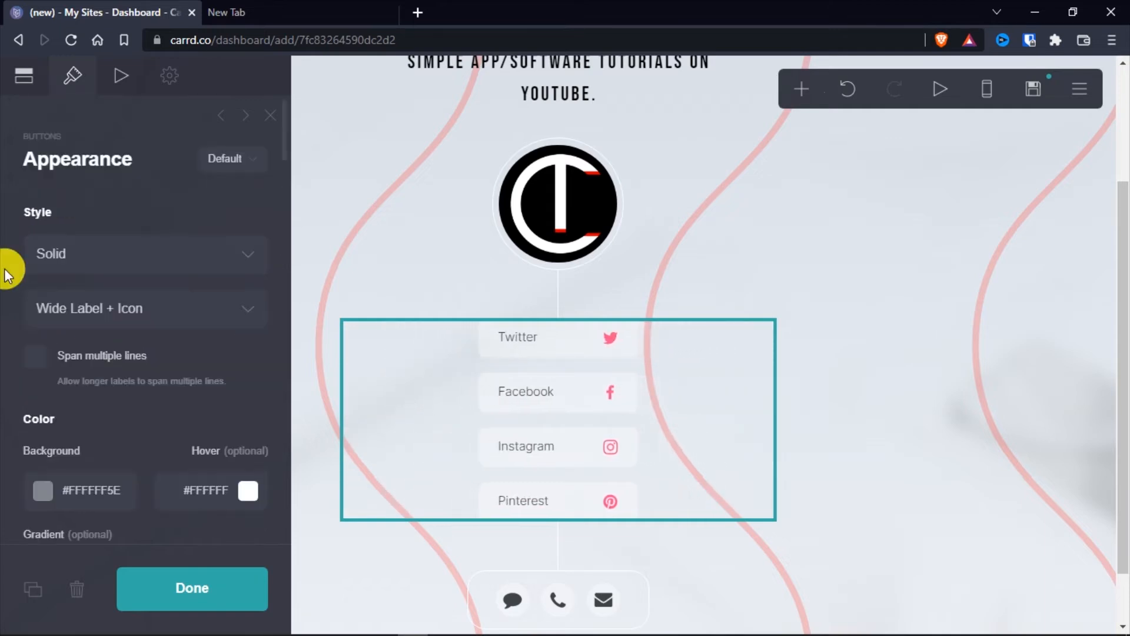
left_click(17, 76)
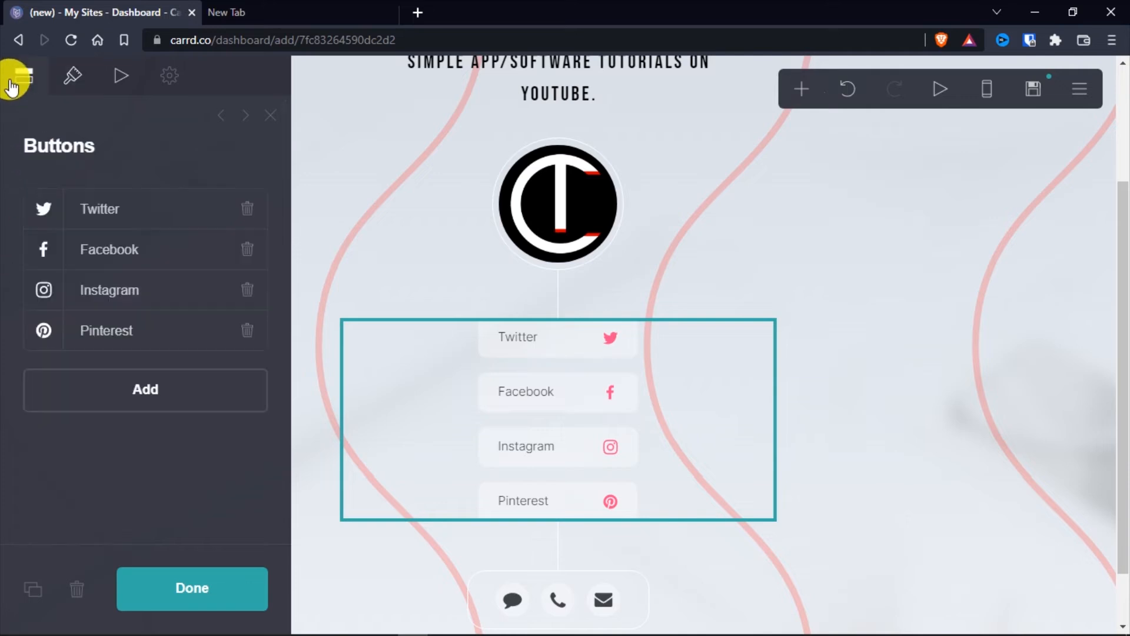
left_click(121, 209)
scroll(39, 328, "down", 1)
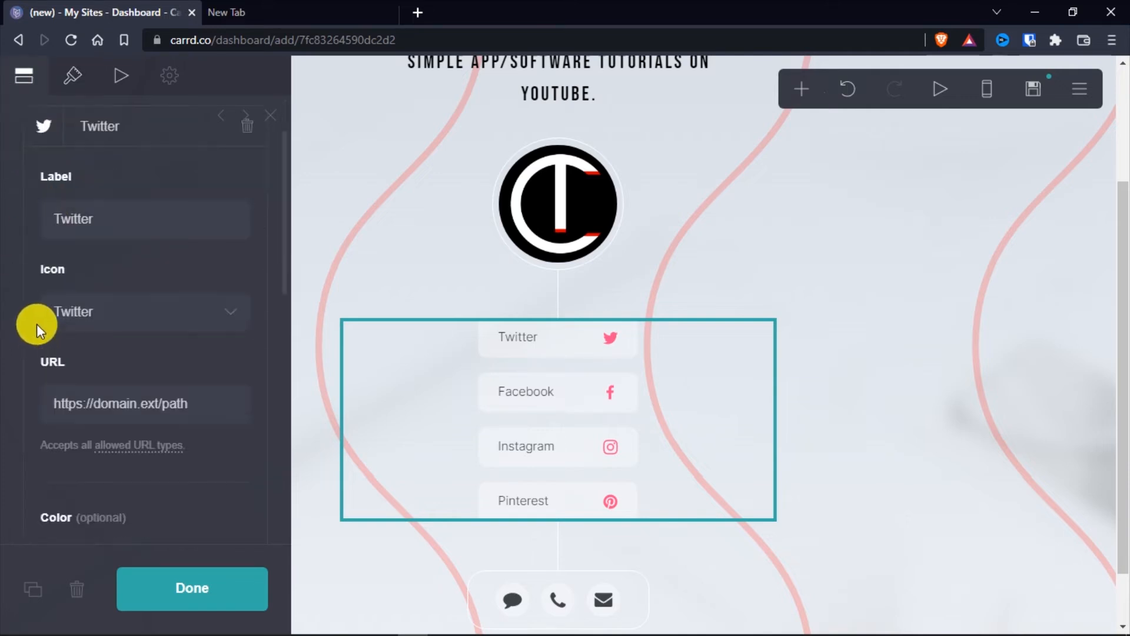
scroll(30, 314, "down", 1)
scroll(56, 248, "up", 2)
left_click(68, 212)
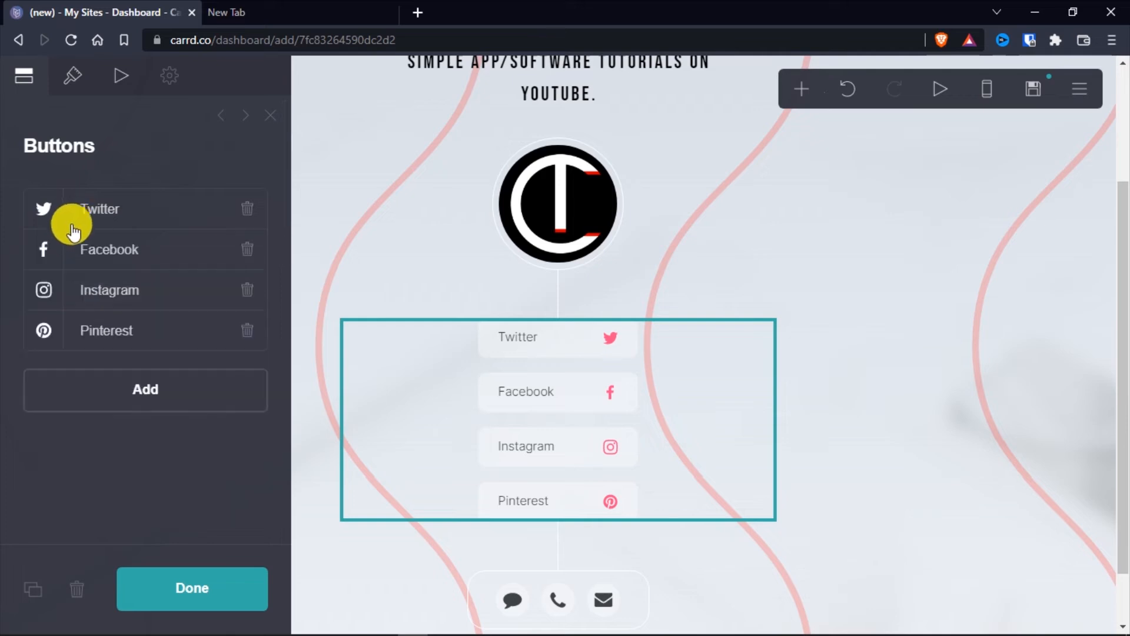
left_click(99, 213)
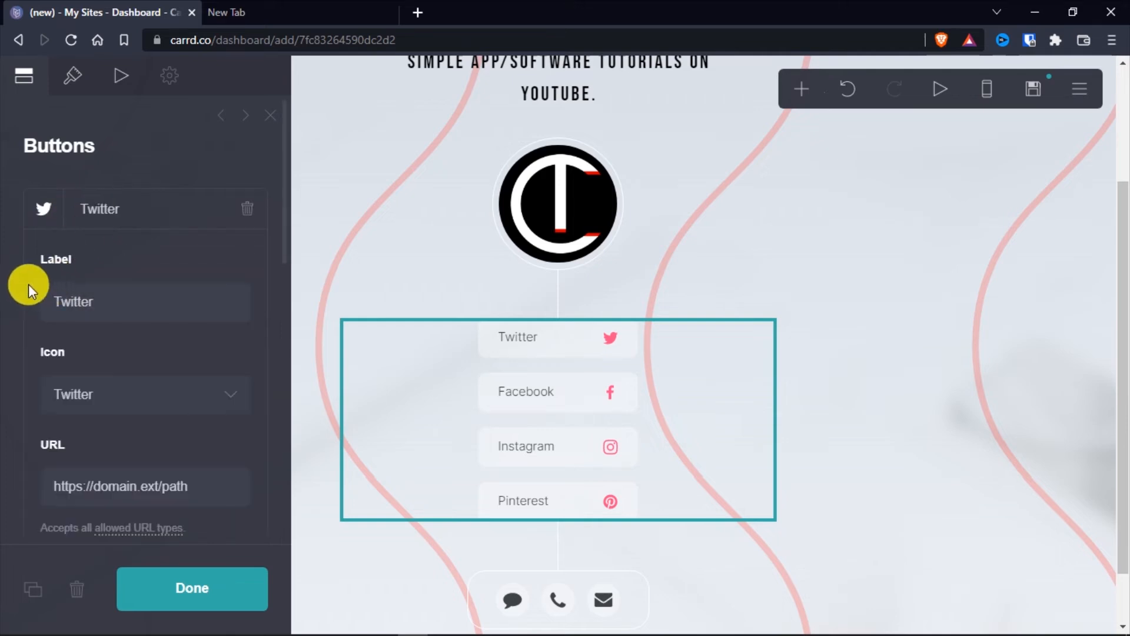
scroll(27, 284, "down", 2)
left_click_drag(210, 320, 86, 324)
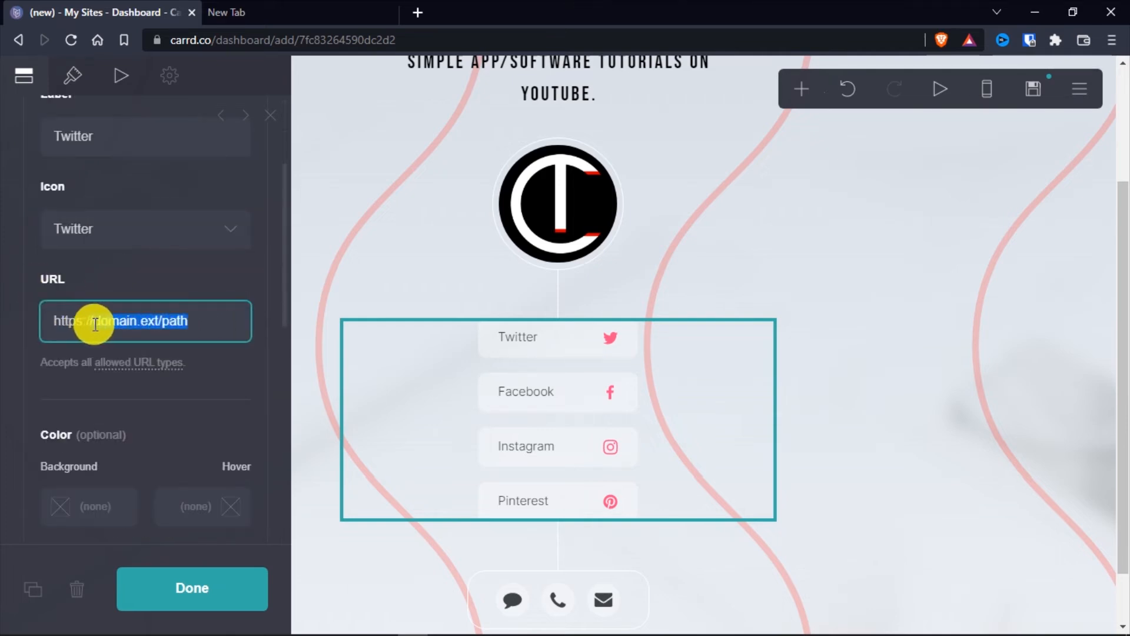
type("tw")
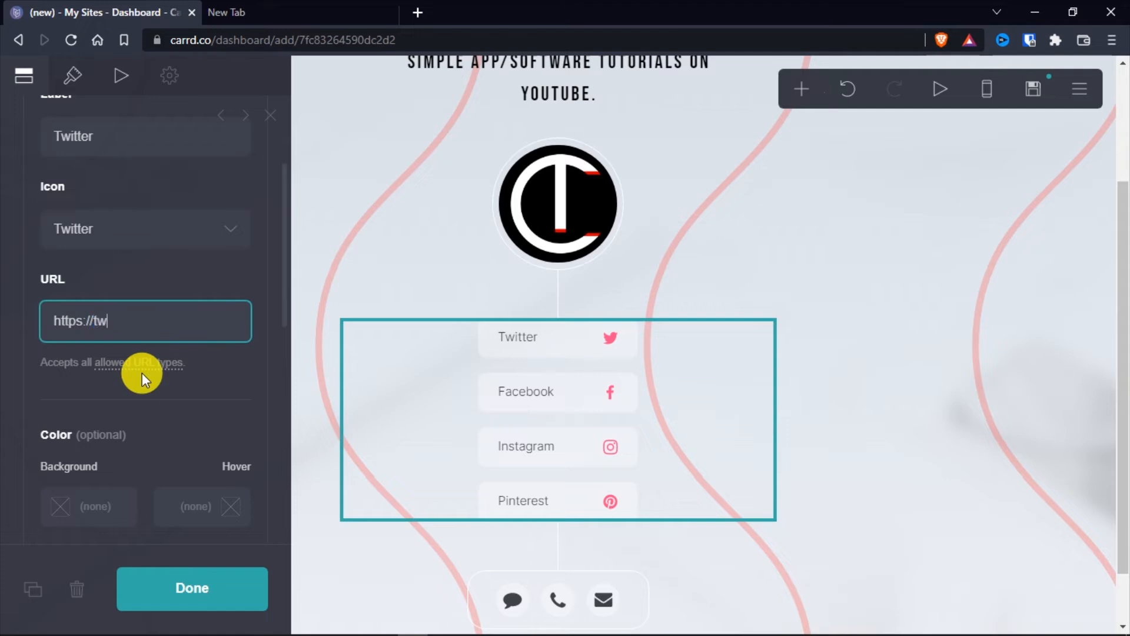
type("itter.com/shustechs")
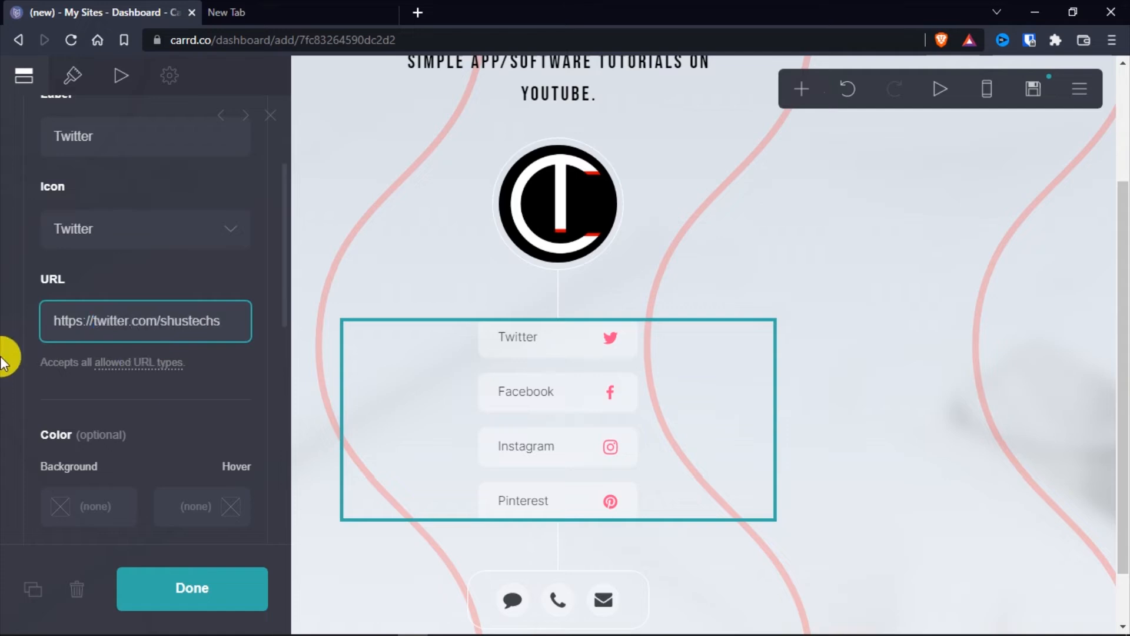
left_click(4, 314)
scroll(7, 309, "down", 2)
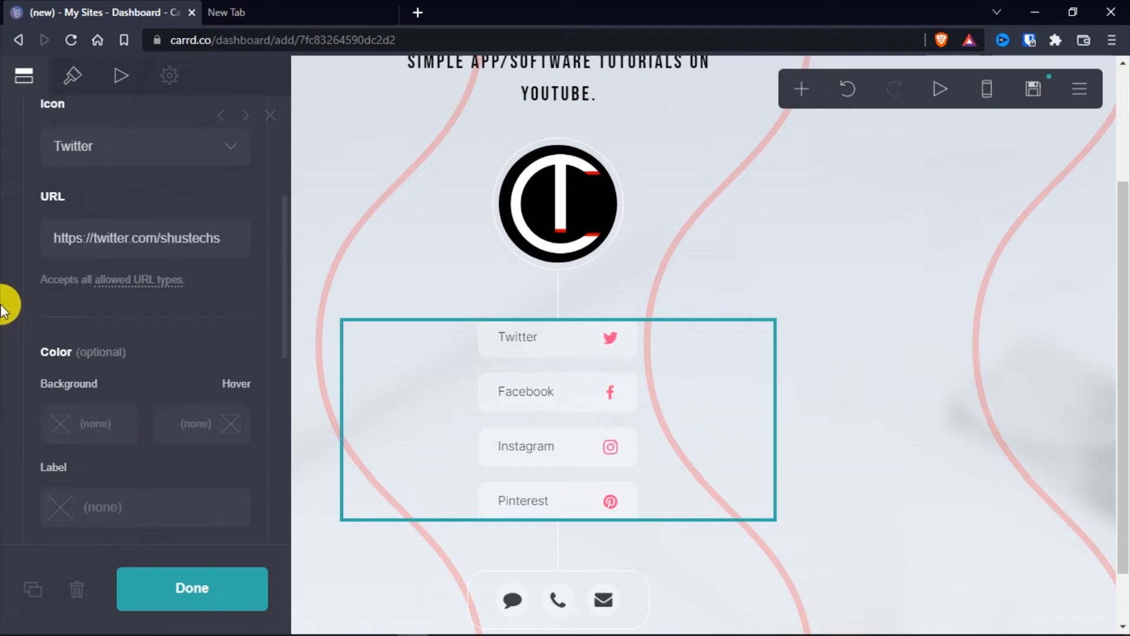
scroll(14, 297, "up", 4)
left_click(97, 211)
Delete the Pinterest button from the social buttons
left_click(107, 258)
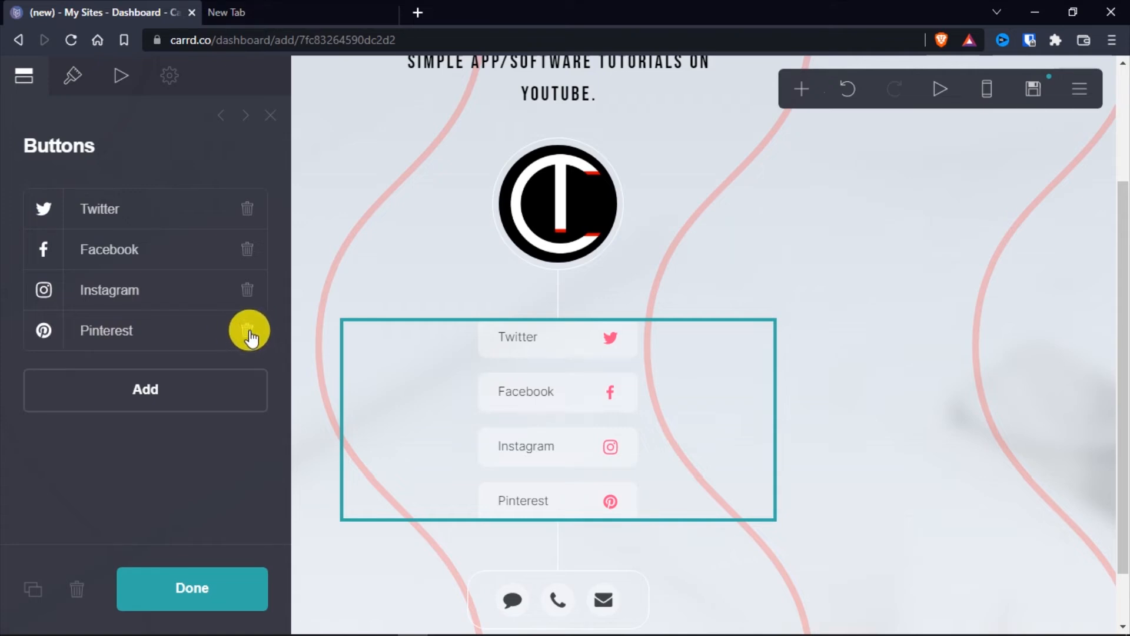
left_click(248, 330)
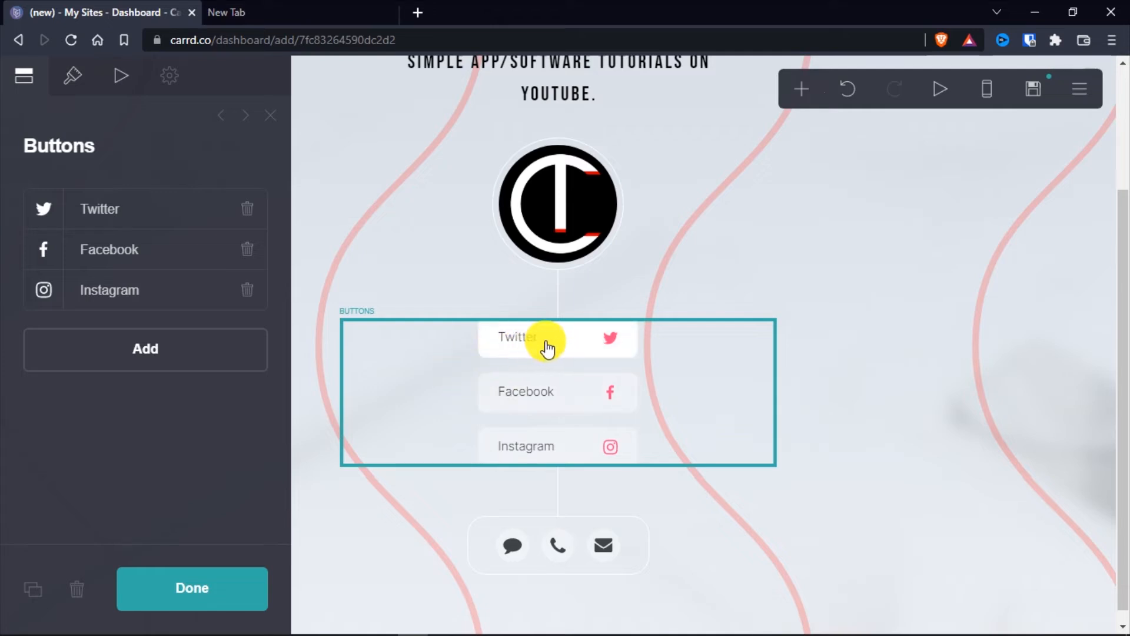
Set the background colour of the social buttons to fully opaque black, #000000
left_click(77, 89)
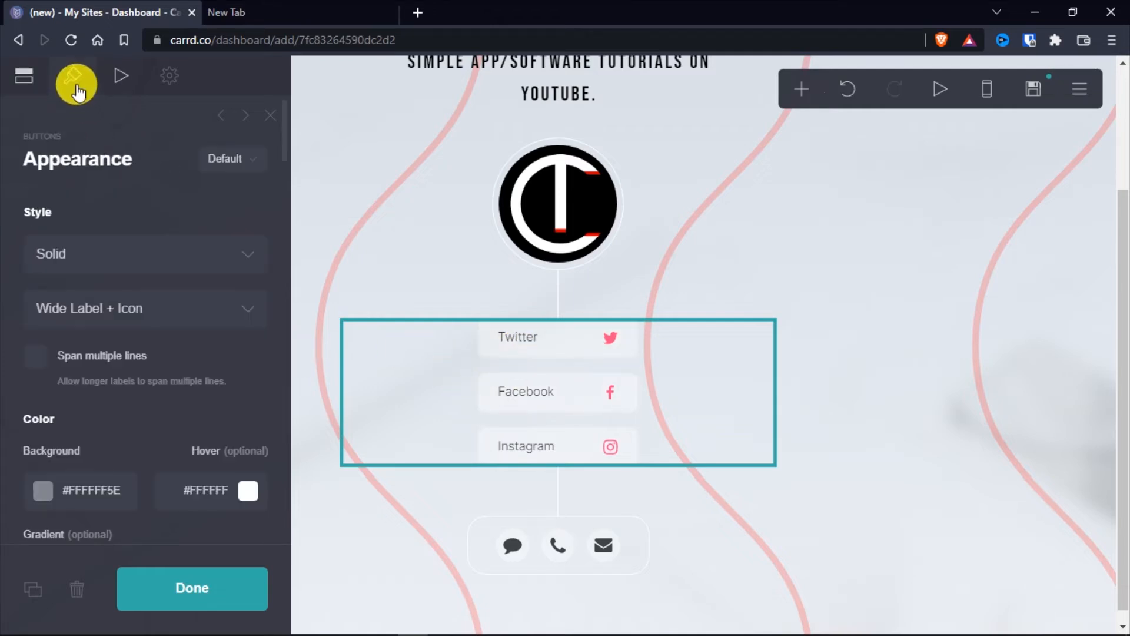
left_click(42, 494)
scroll(12, 416, "down", 5)
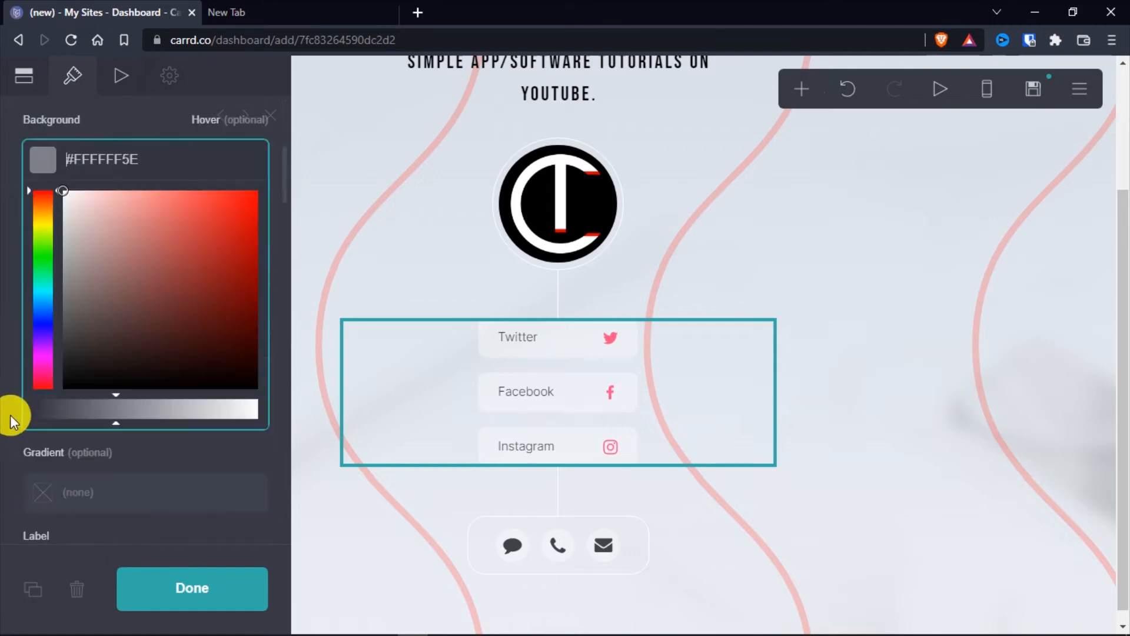
scroll(42, 386, "up", 2)
left_click_drag(106, 396, 66, 485)
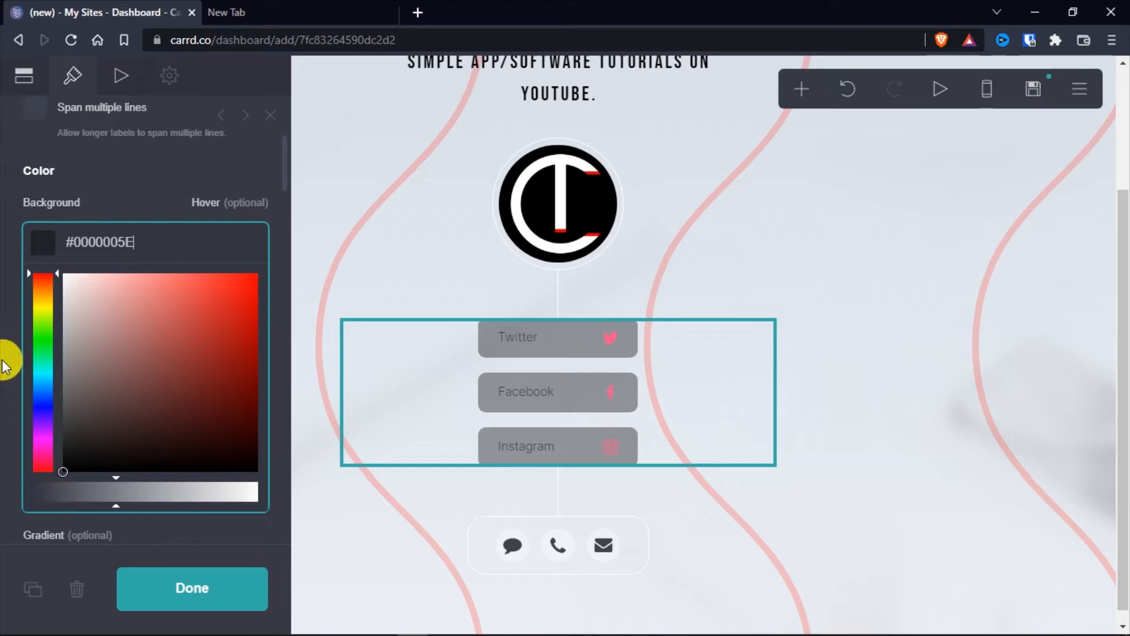
left_click_drag(116, 492, 265, 501)
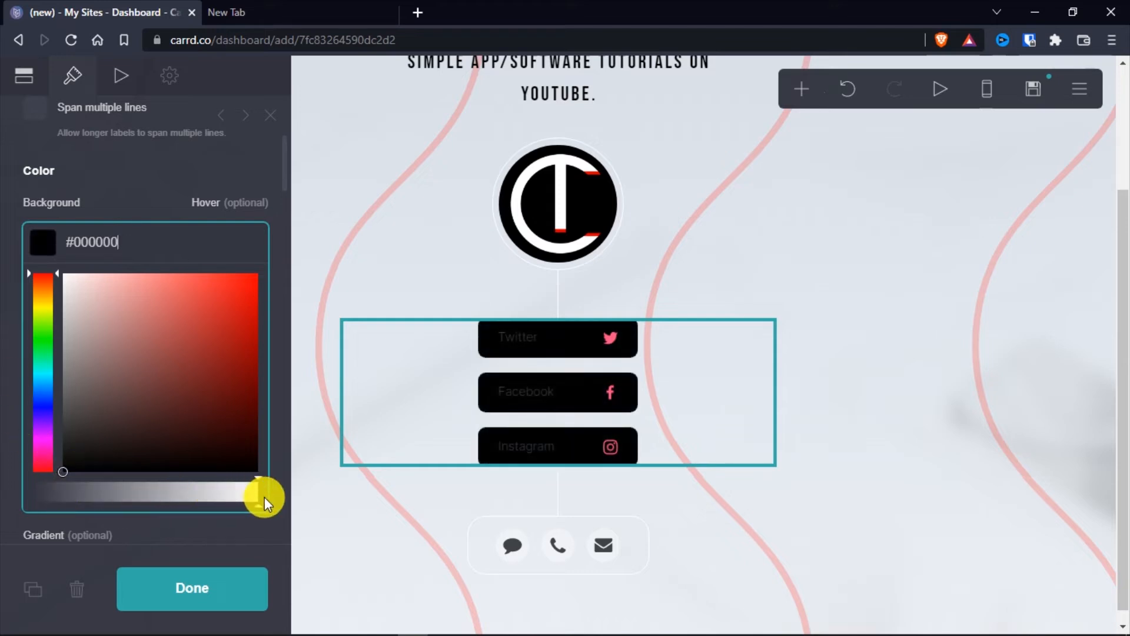
left_click(279, 497)
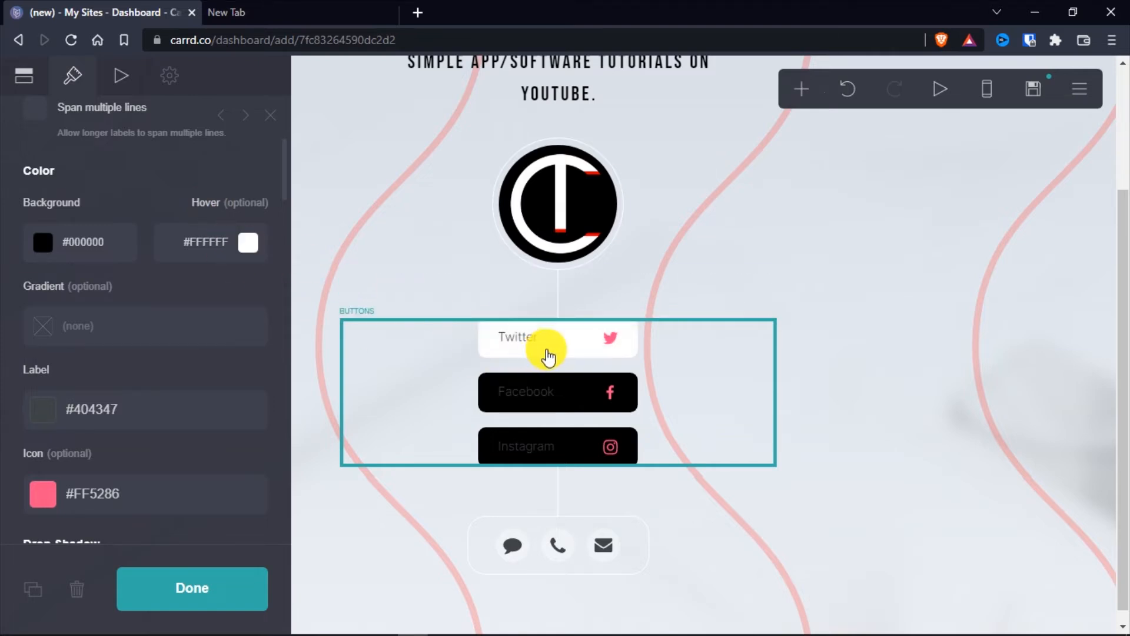
Set the hover background colour of the social buttons to red, #FF0000
left_click(246, 242)
left_click_drag(200, 327, 270, 273)
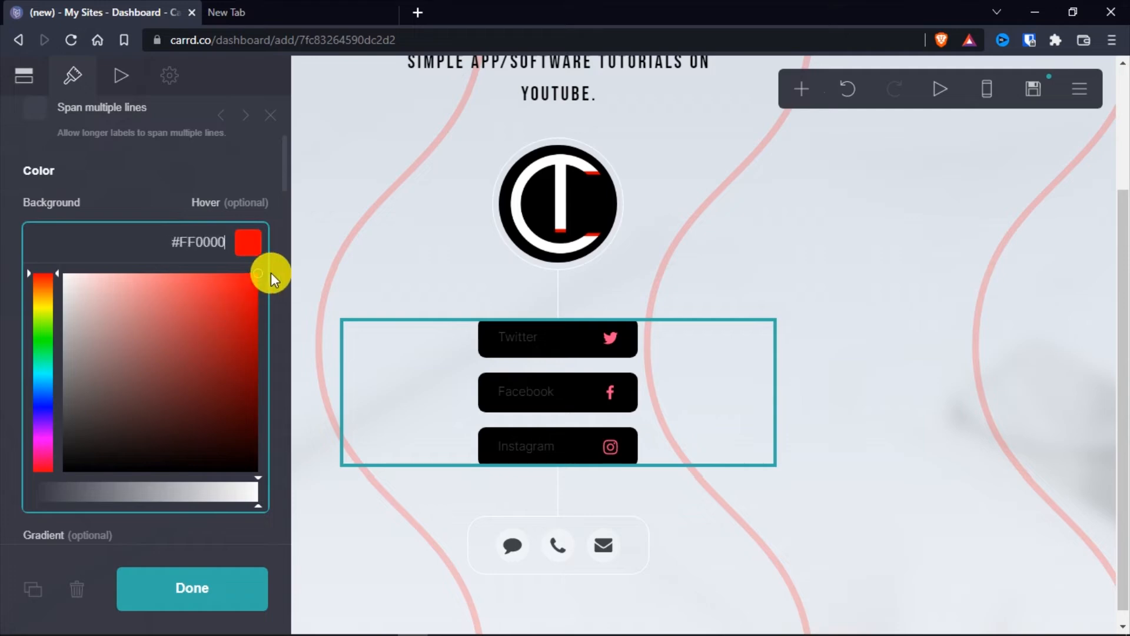
left_click(151, 195)
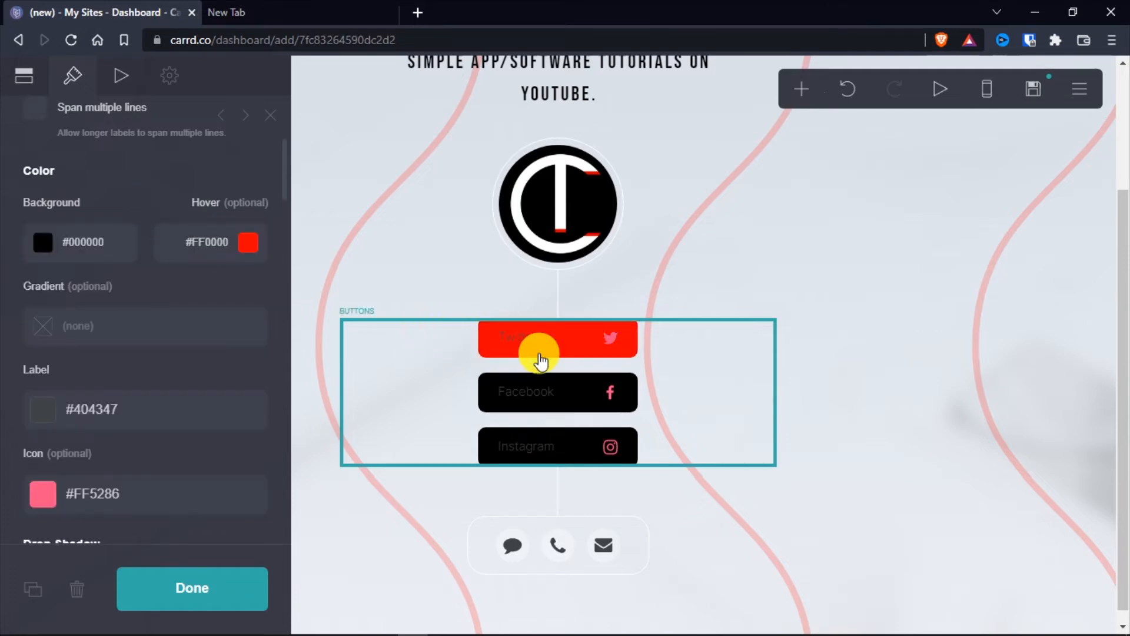
Set the label colour of the social buttons to white, #FFFFFF
scroll(19, 260, "down", 2)
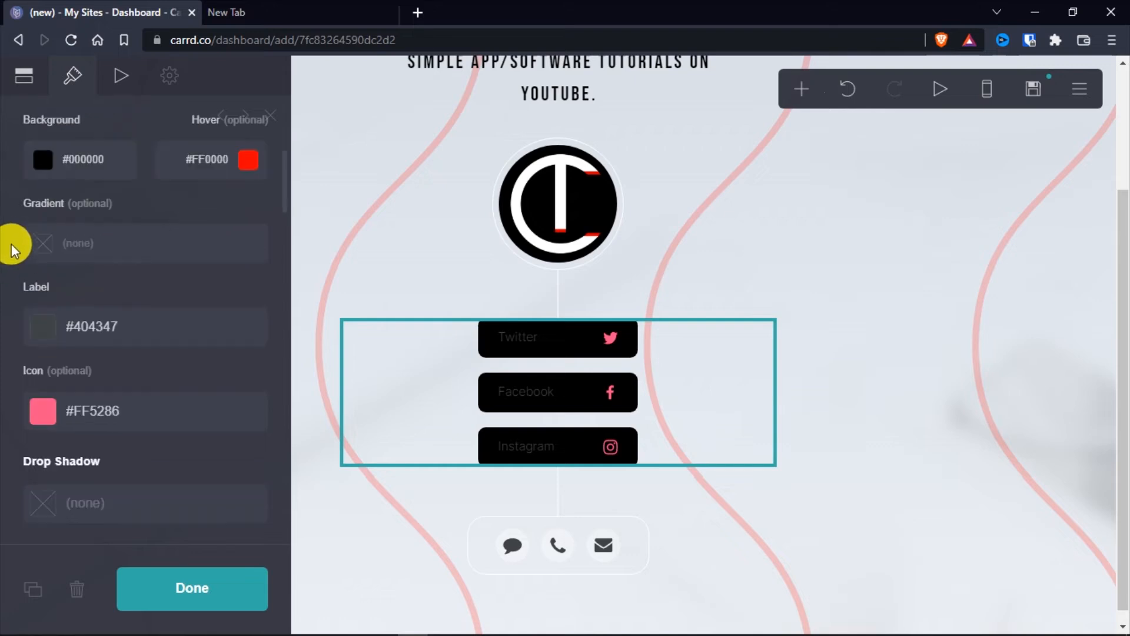
scroll(12, 262, "down", 2)
left_click(41, 242)
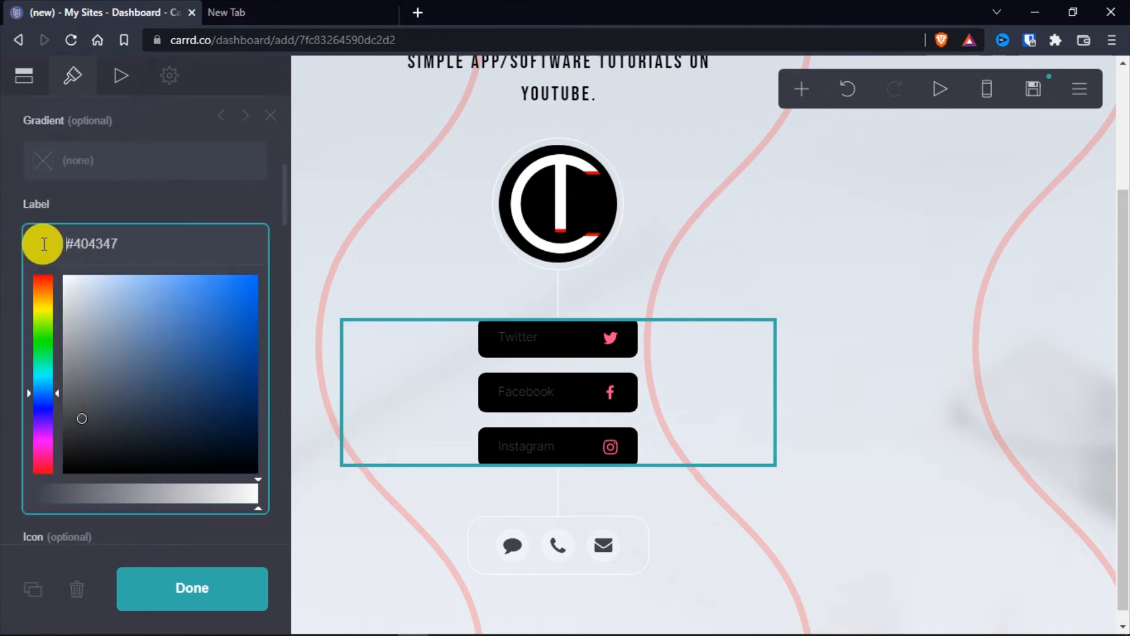
left_click_drag(100, 348, 24, 240)
left_click(3, 226)
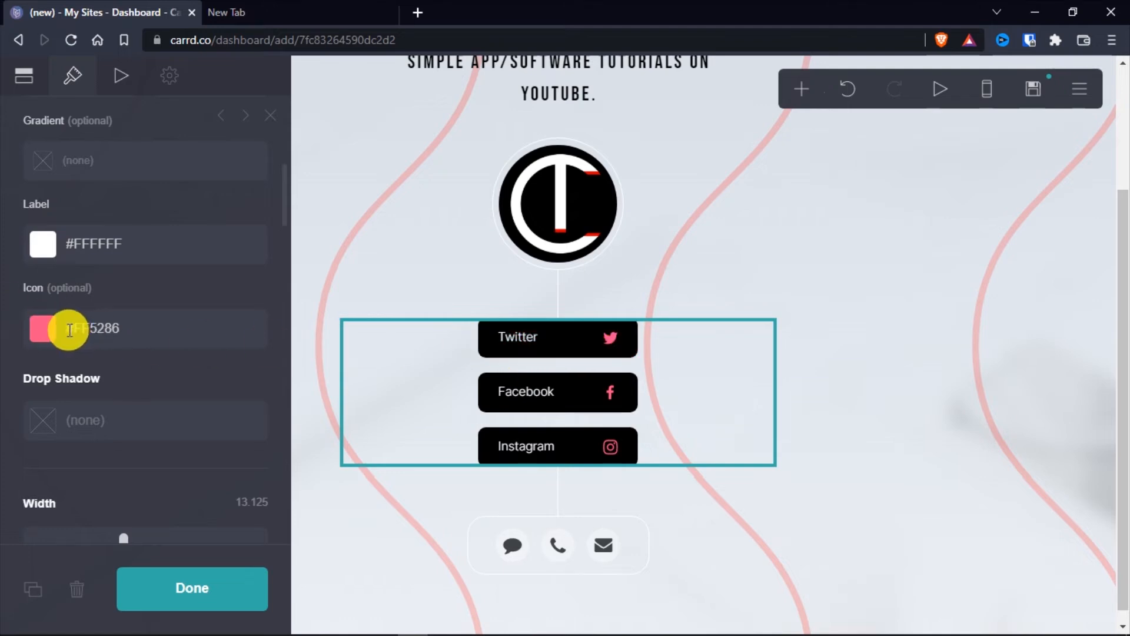
Set the icon colour of the social buttons to white, #FFFFFF
left_click(51, 328)
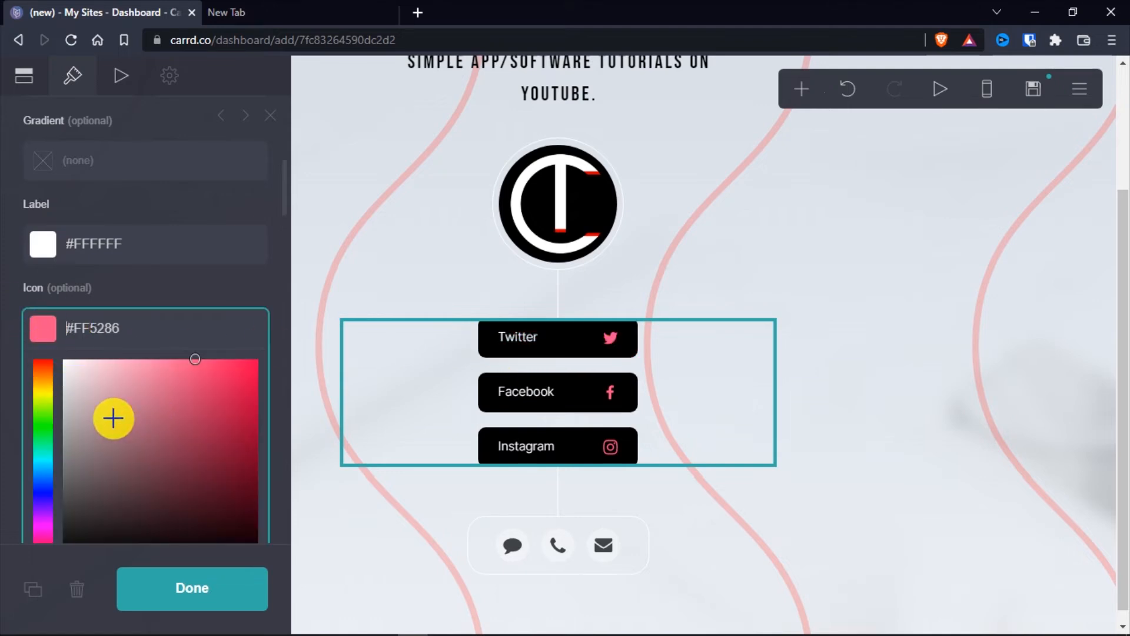
scroll(111, 417, "down", 2)
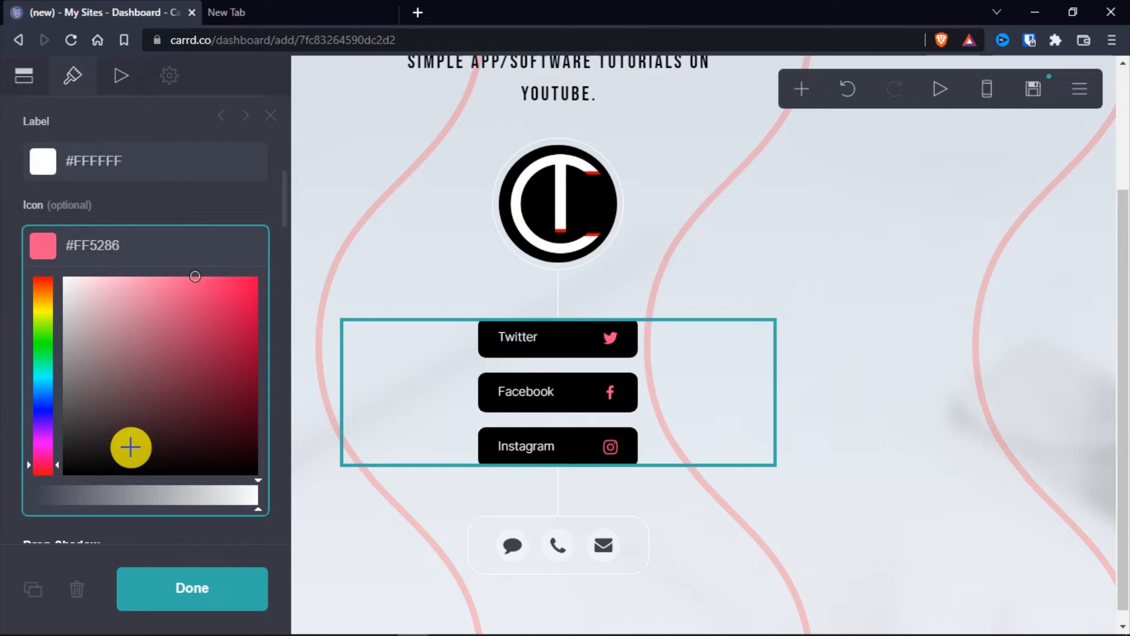
left_click(63, 276)
left_click(4, 232)
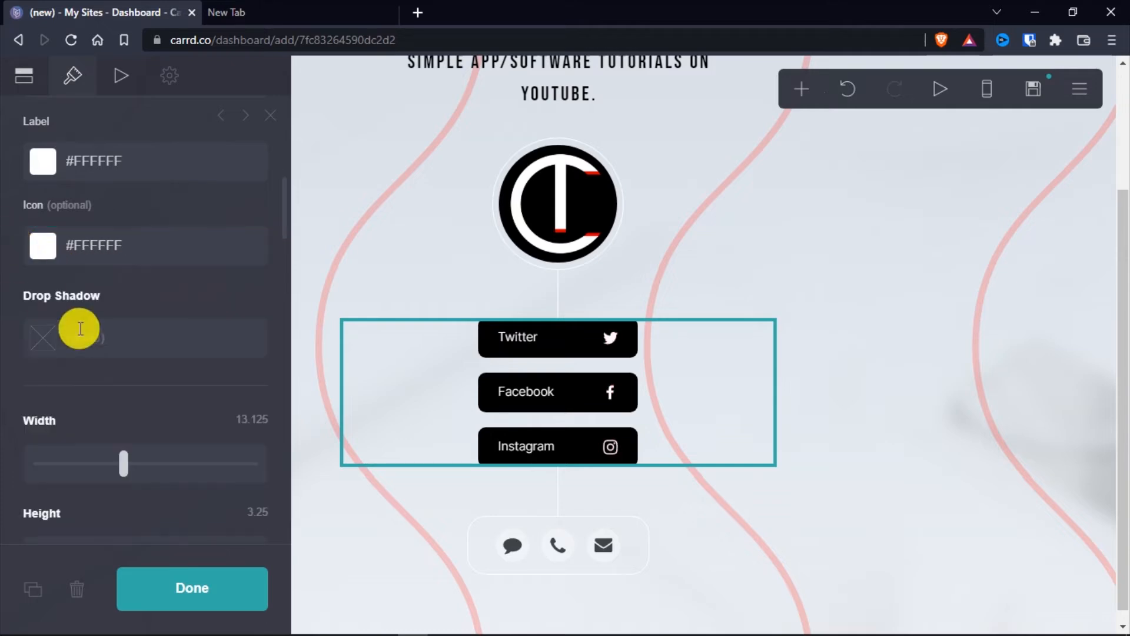
Try out other height and indent settings for the social buttons
scroll(202, 315, "down", 4)
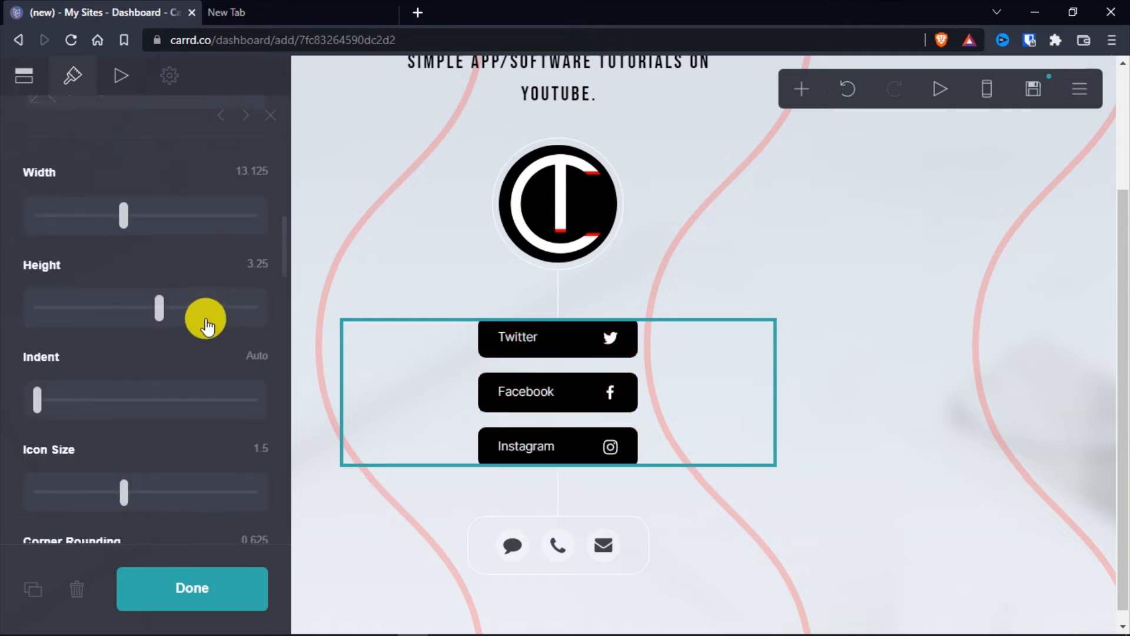
mouse_move(160, 311)
left_mouse_down()
mouse_move(134, 307)
mouse_move(158, 315)
left_mouse_up()
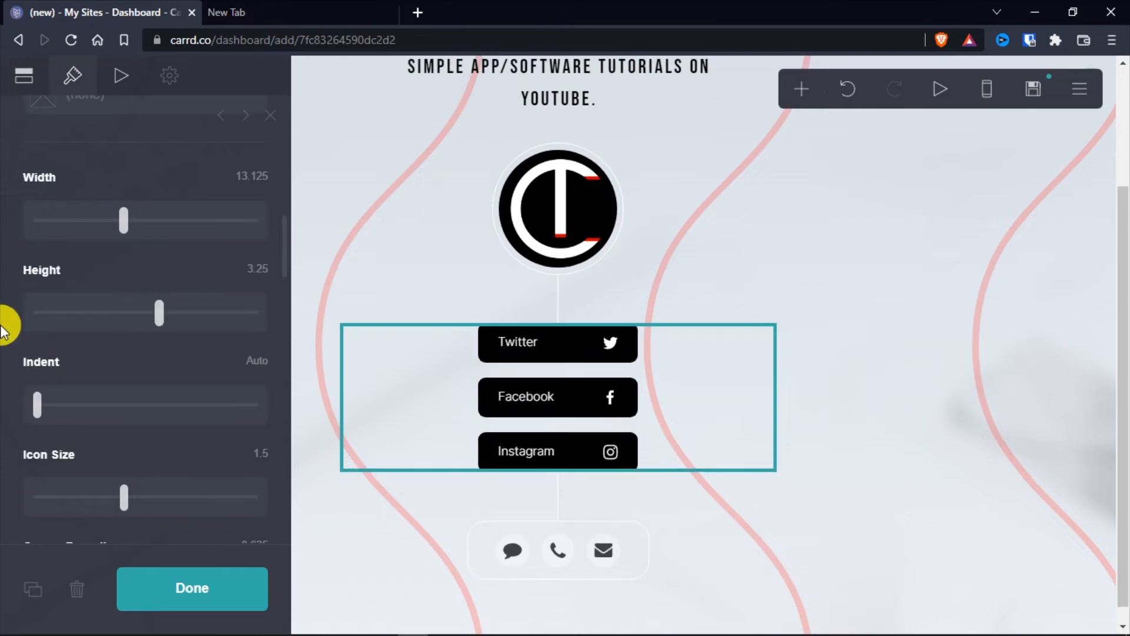
scroll(5, 323, "down", 2)
left_click(42, 318)
left_click_drag(42, 318, 23, 331)
Set the icon size of the social buttons to 2.25 and finish editing their appearance
scroll(129, 342, "down", 2)
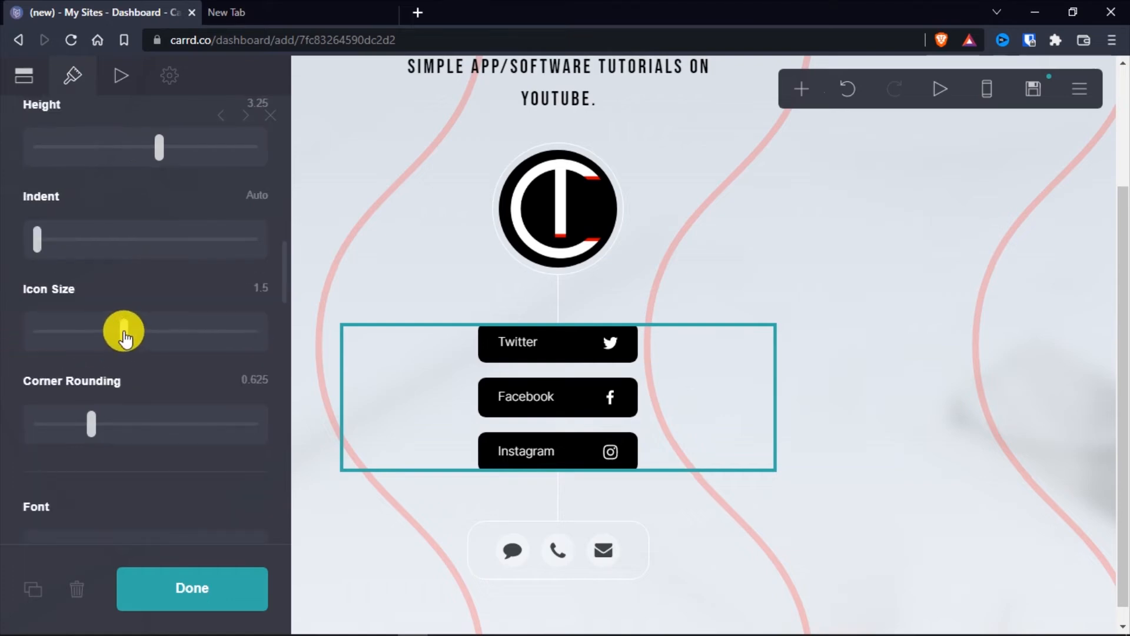
left_click_drag(124, 338, 186, 339)
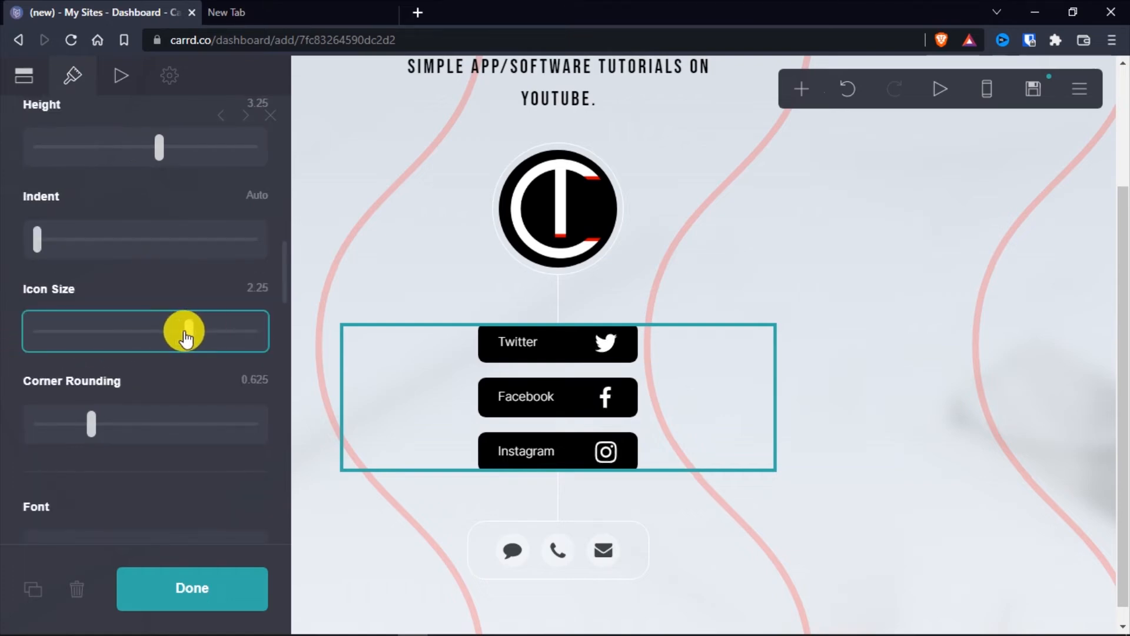
scroll(8, 374, "down", 4)
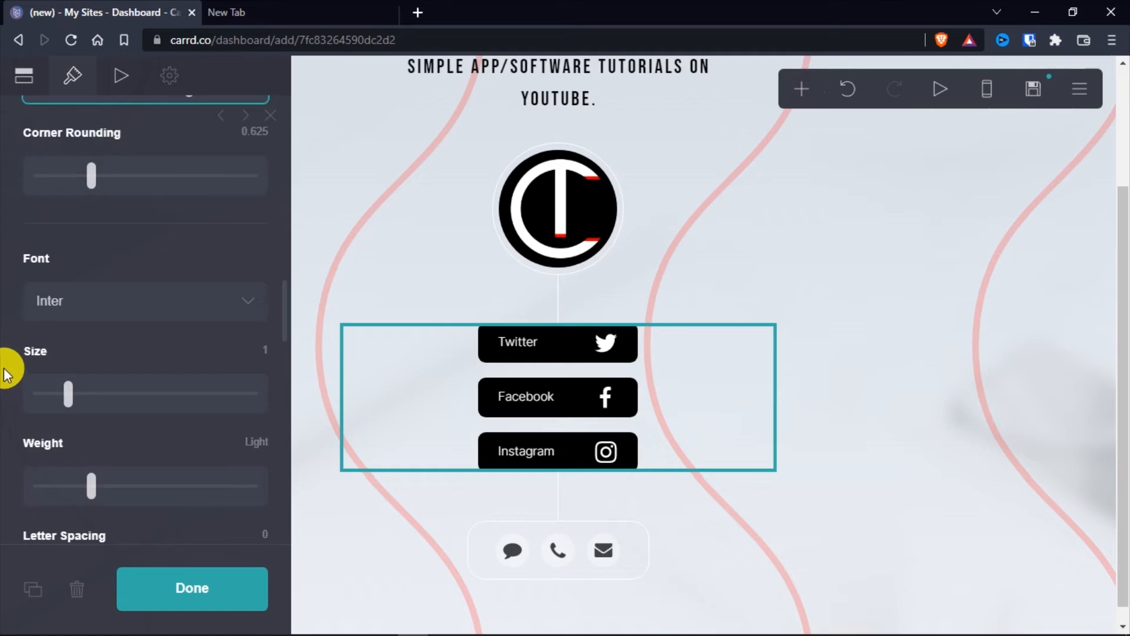
scroll(10, 351, "down", 4)
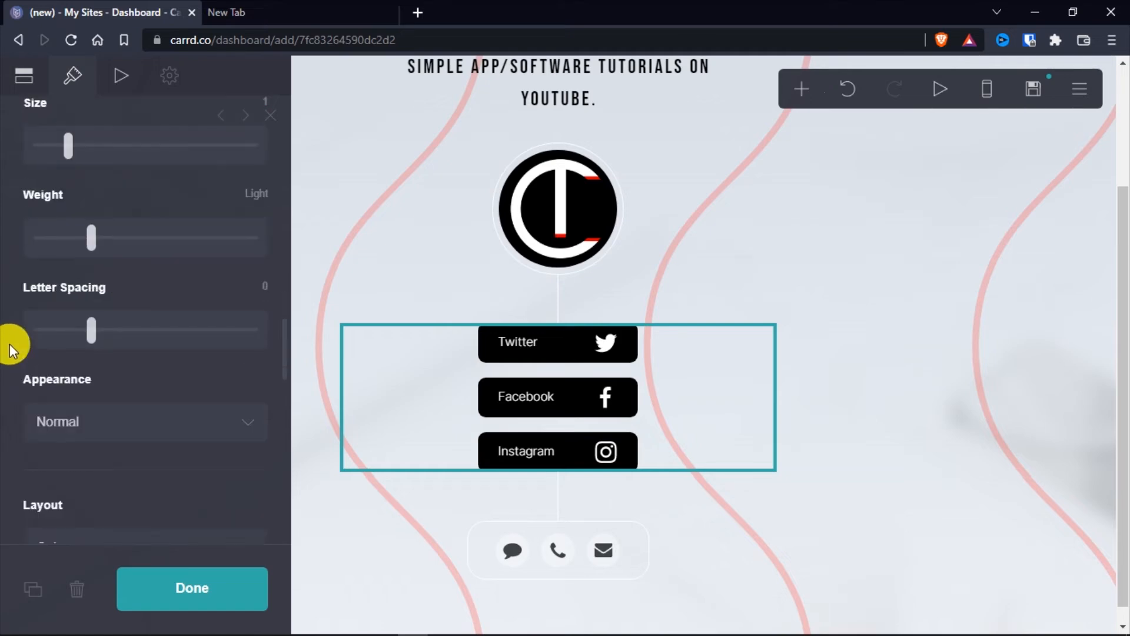
scroll(10, 350, "down", 2)
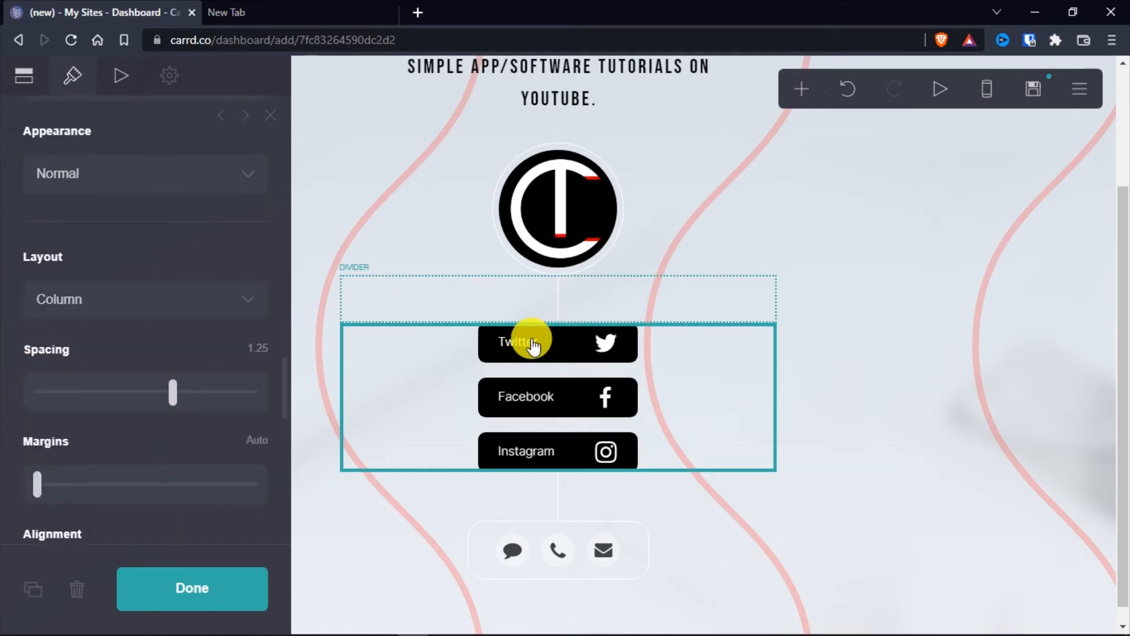
scroll(12, 459, "down", 4)
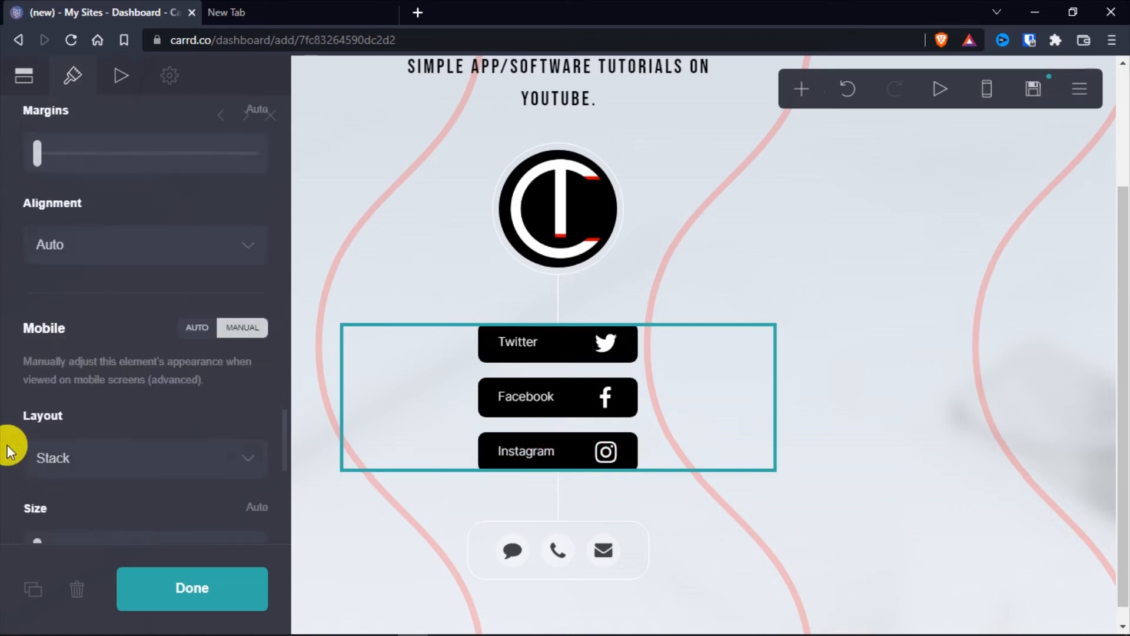
left_click(203, 601)
Change the circular logo image's border colour to red, #FF0000, and finish editing the image
scroll(482, 389, "up", 3)
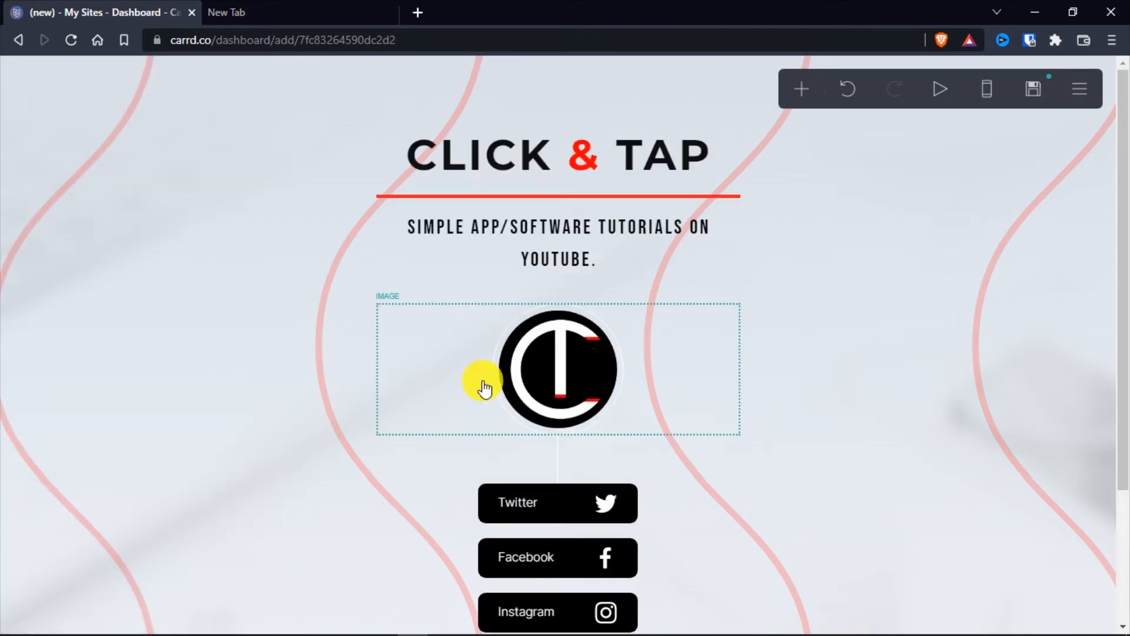
left_click(475, 385)
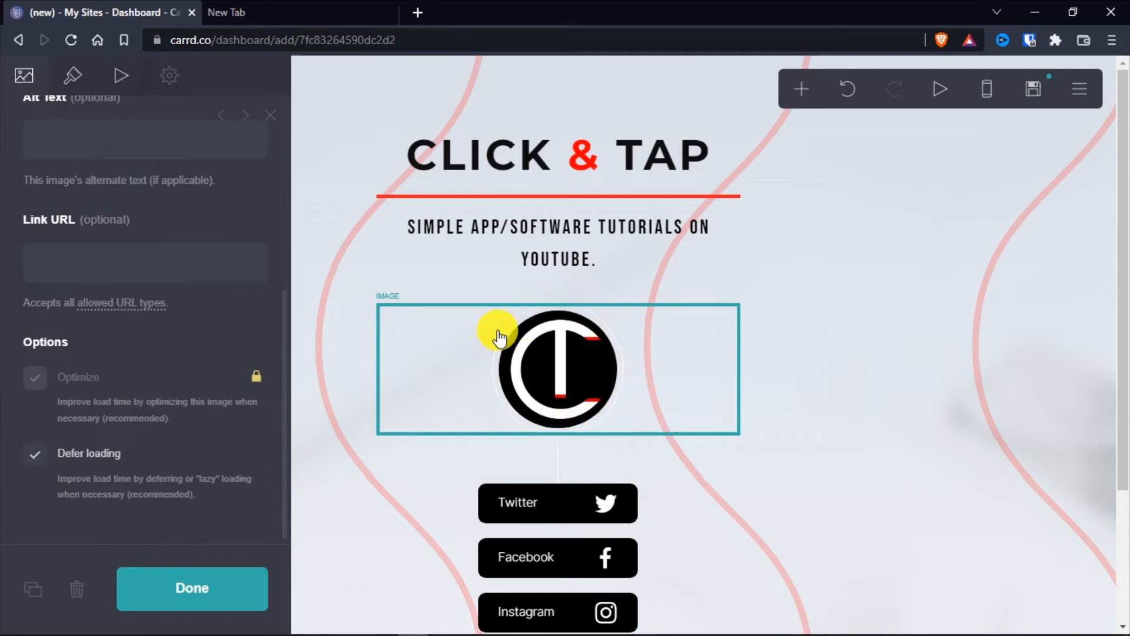
scroll(36, 256, "up", 5)
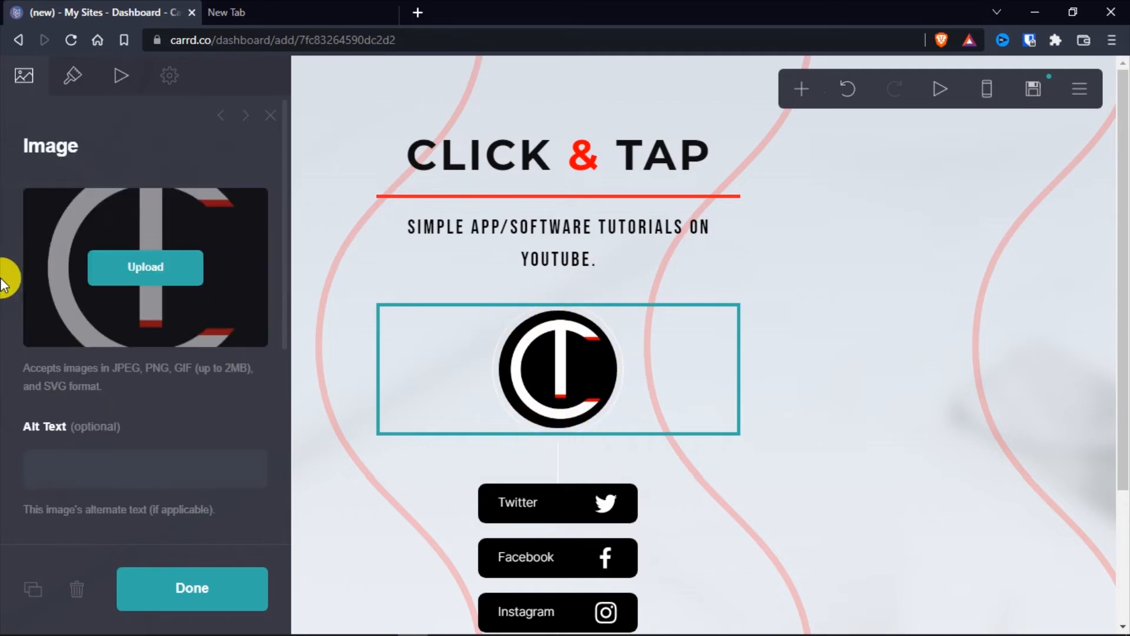
left_click(73, 74)
scroll(8, 254, "down", 3)
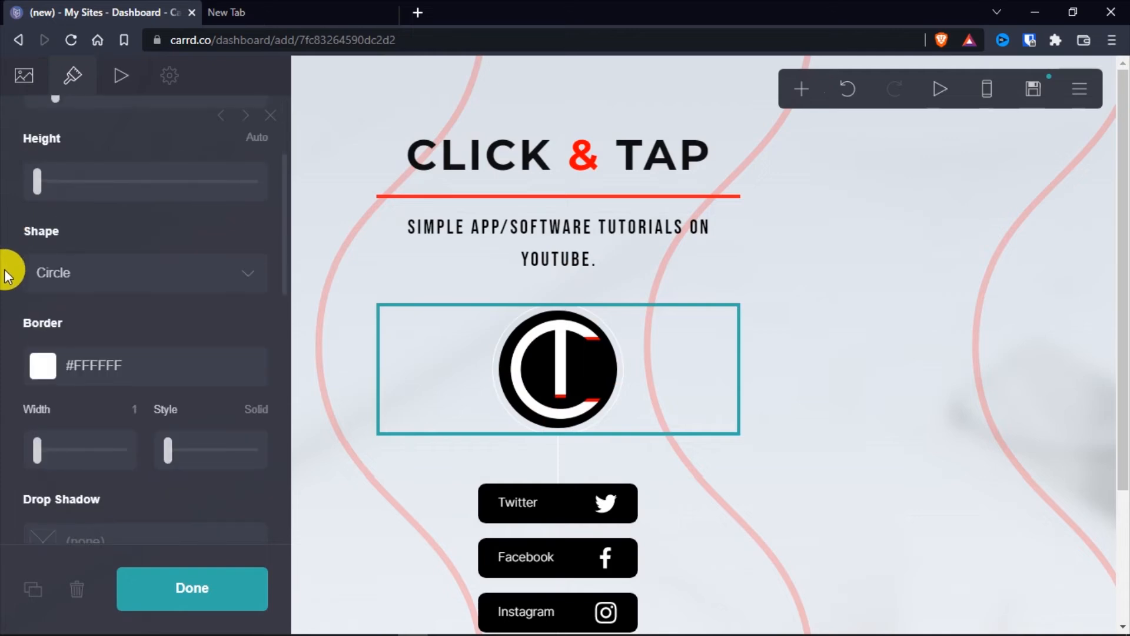
left_click(45, 362)
scroll(8, 392, "down", 3)
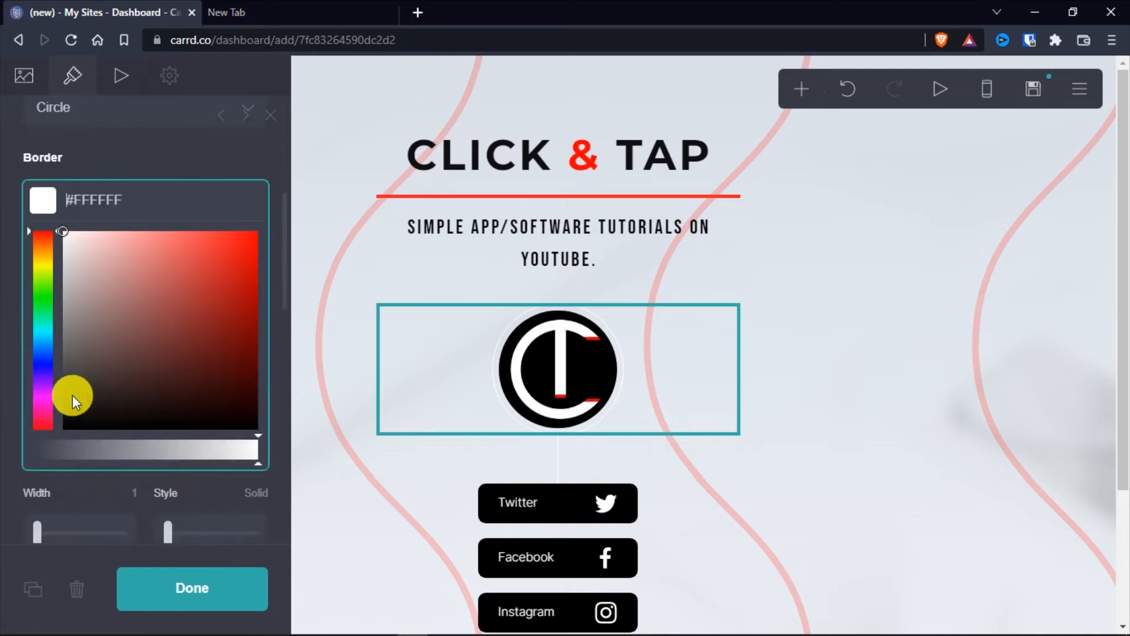
left_click_drag(169, 363, 100, 454)
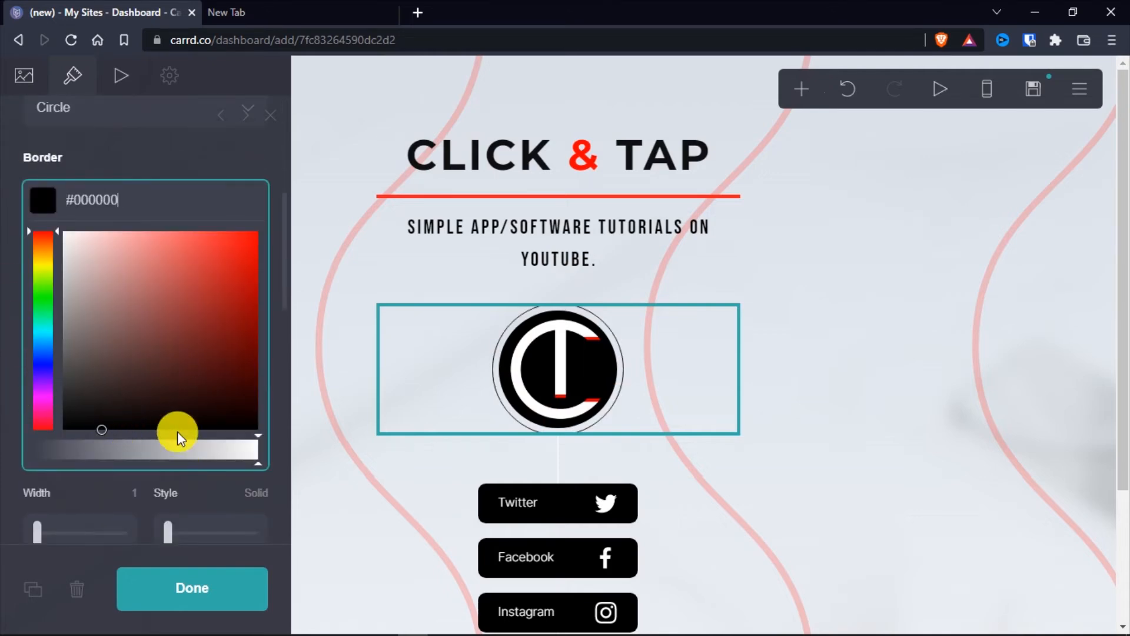
left_click_drag(174, 406, 273, 201)
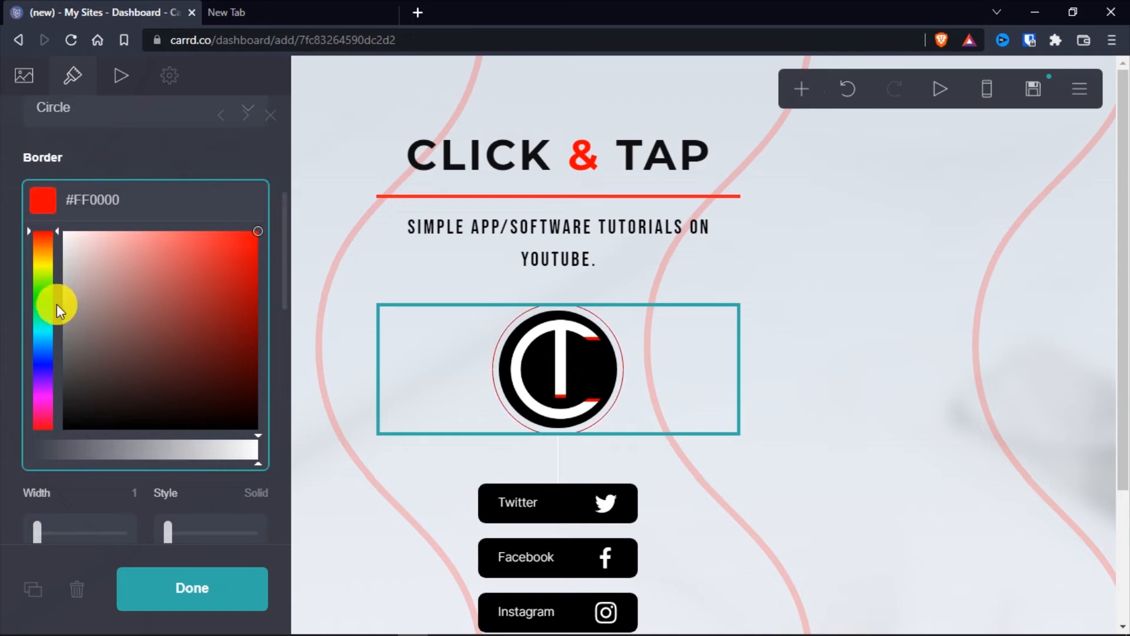
left_click(9, 289)
left_click(207, 598)
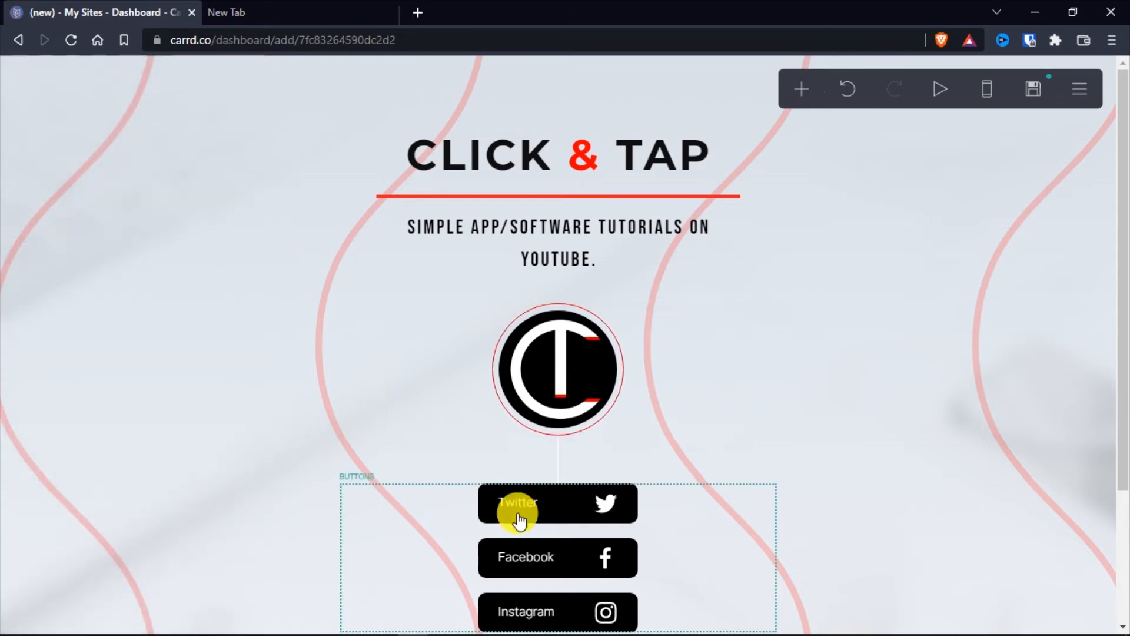
Set the colour of the vertical divider between the logo and the social buttons to red, #FF0000
scroll(588, 328, "down", 3)
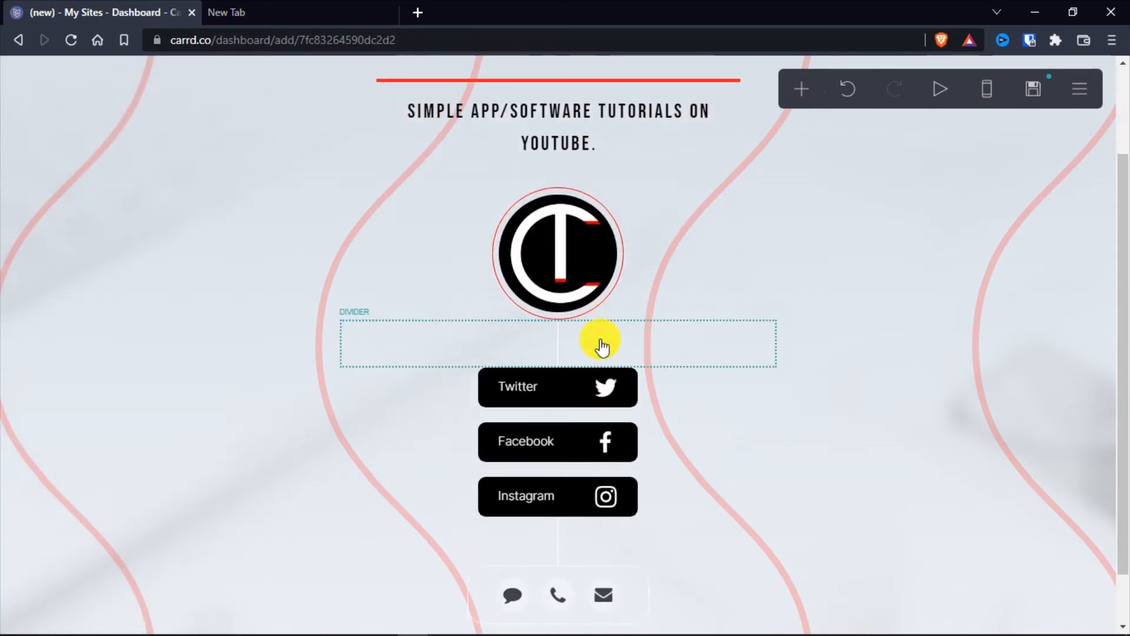
left_click(562, 301)
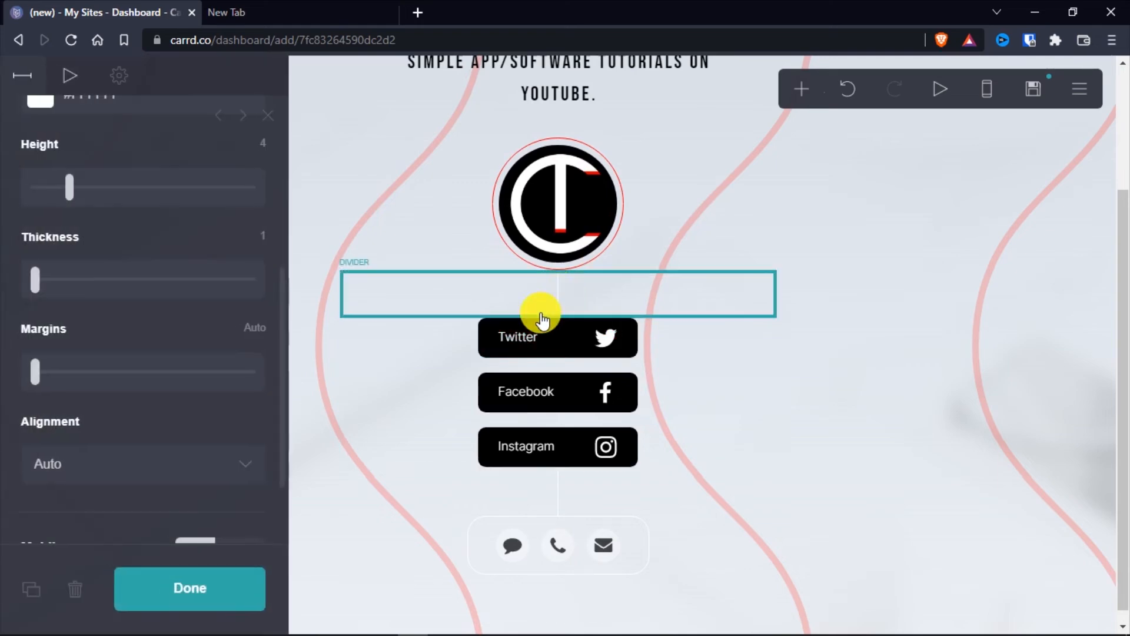
scroll(47, 171, "up", 2)
left_click(51, 185)
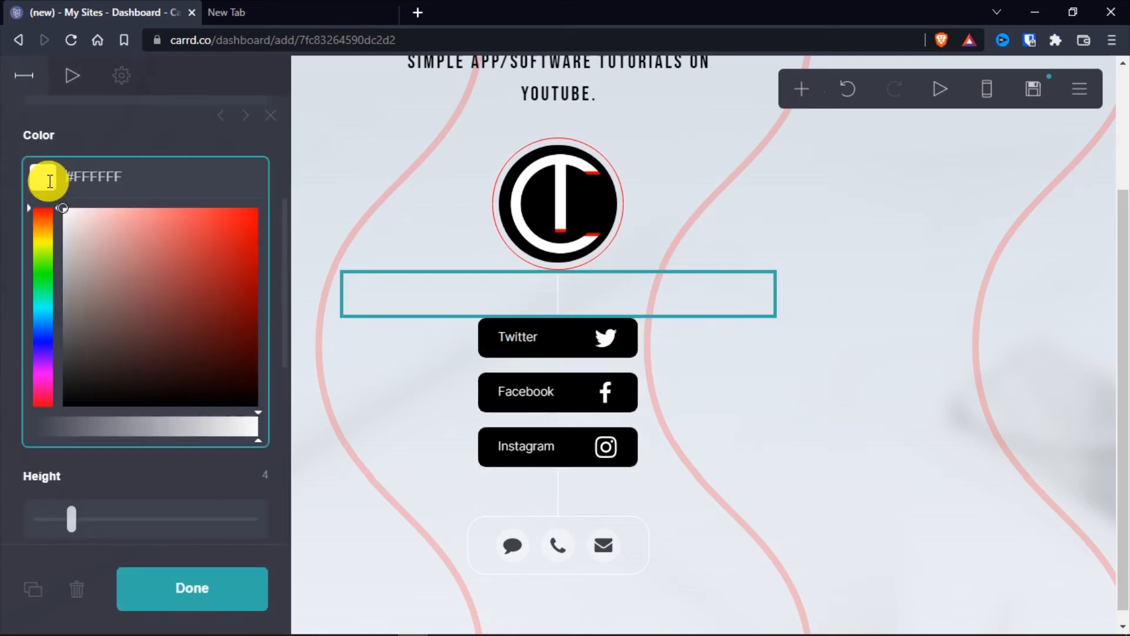
left_click_drag(118, 361, 343, 150)
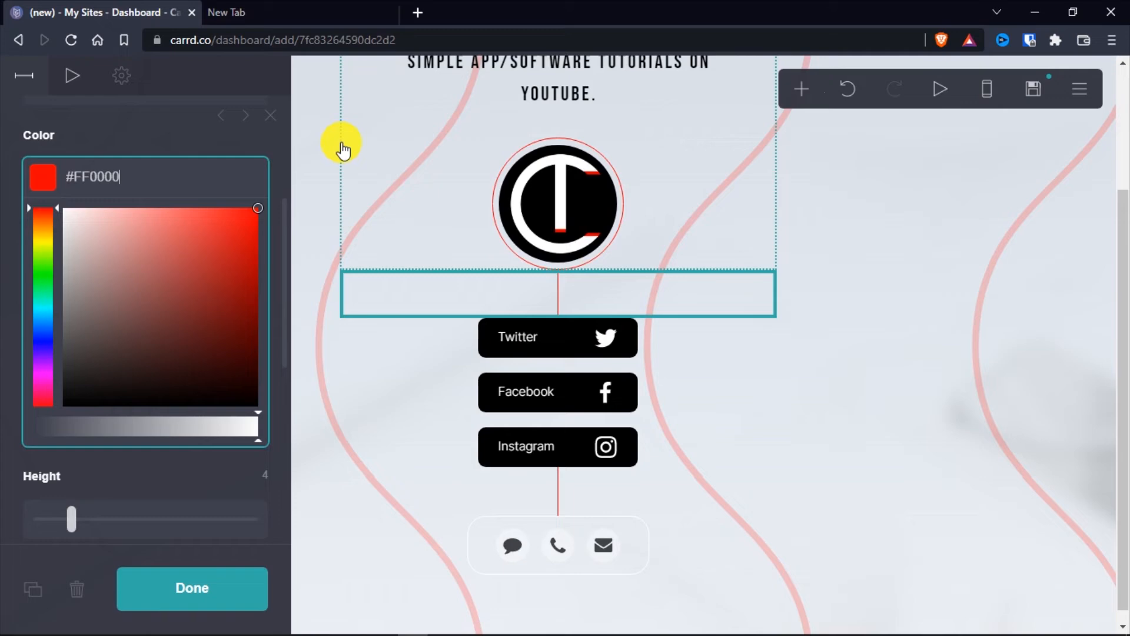
left_click(5, 194)
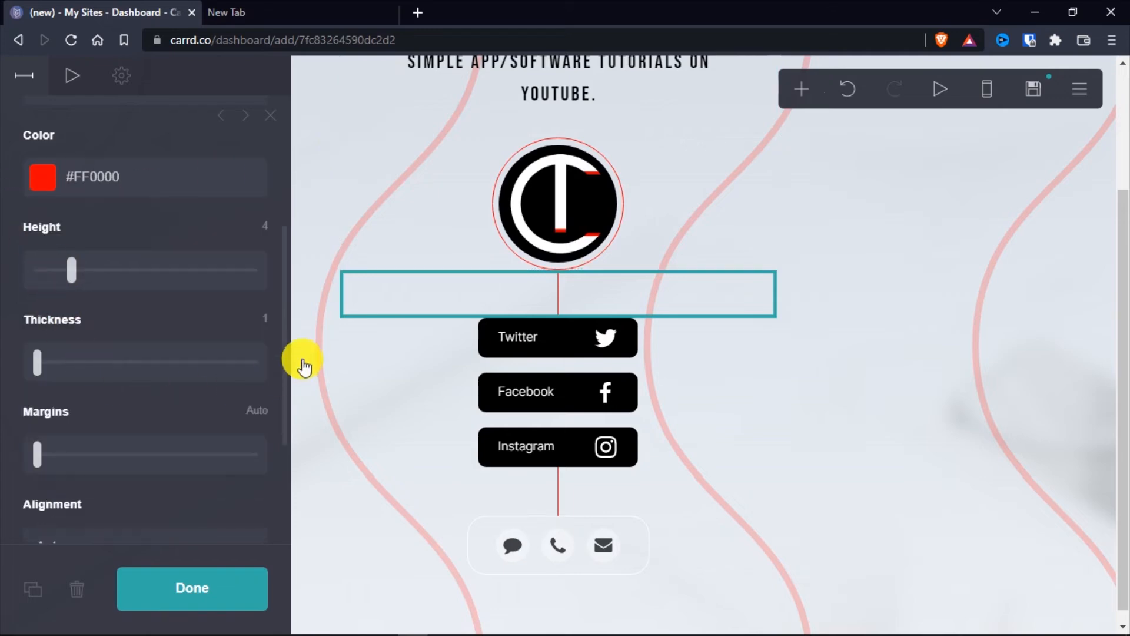
left_click(883, 341)
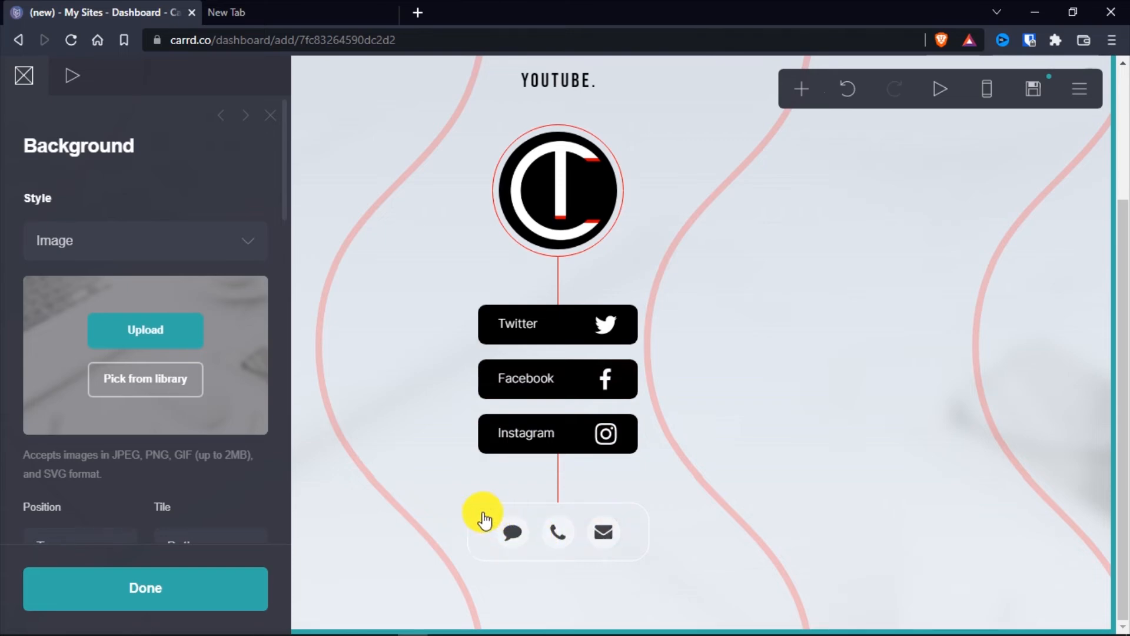
Remove the Phone and Message icons from the contact icon row below the social buttons
left_click(487, 533)
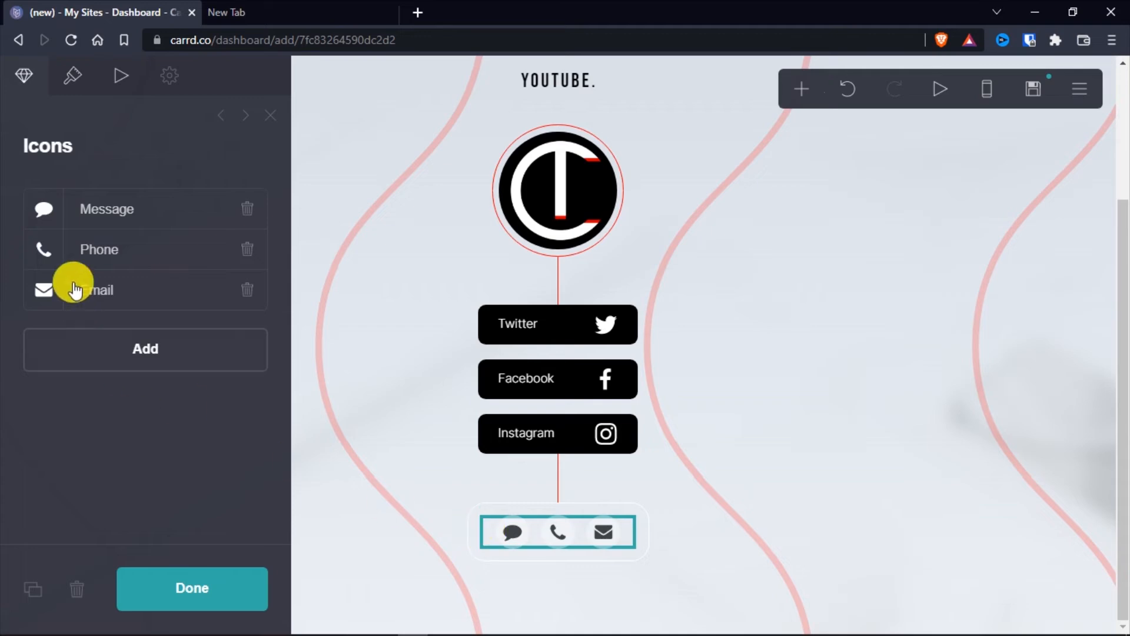
left_click(247, 251)
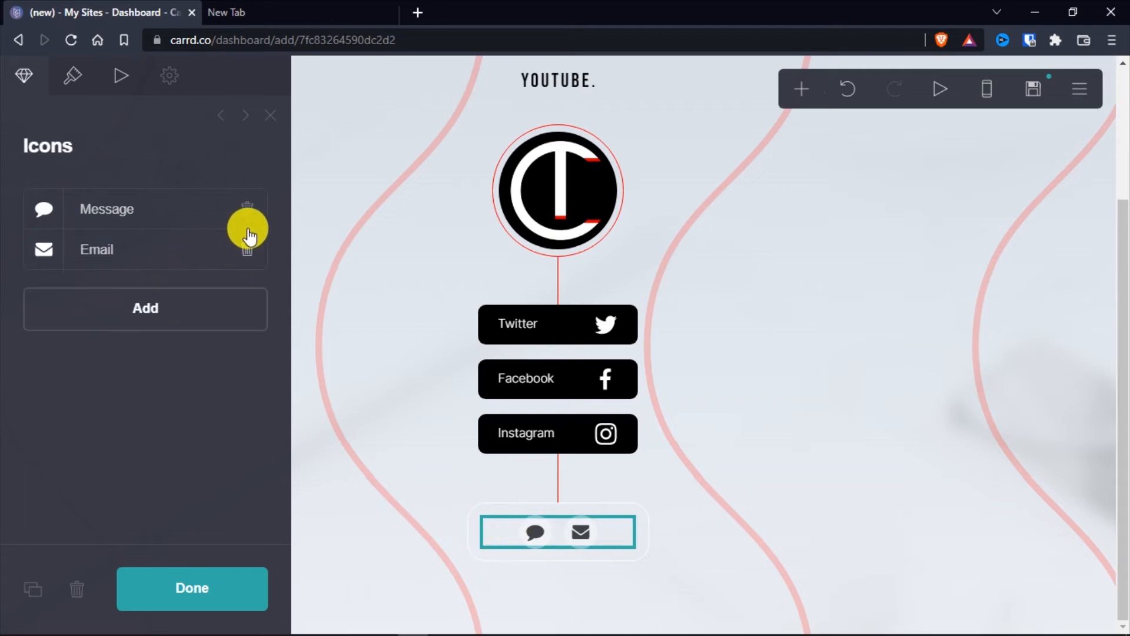
left_click(247, 210)
Open the remaining Email icon's settings and select its placeholder URL
left_click(111, 212)
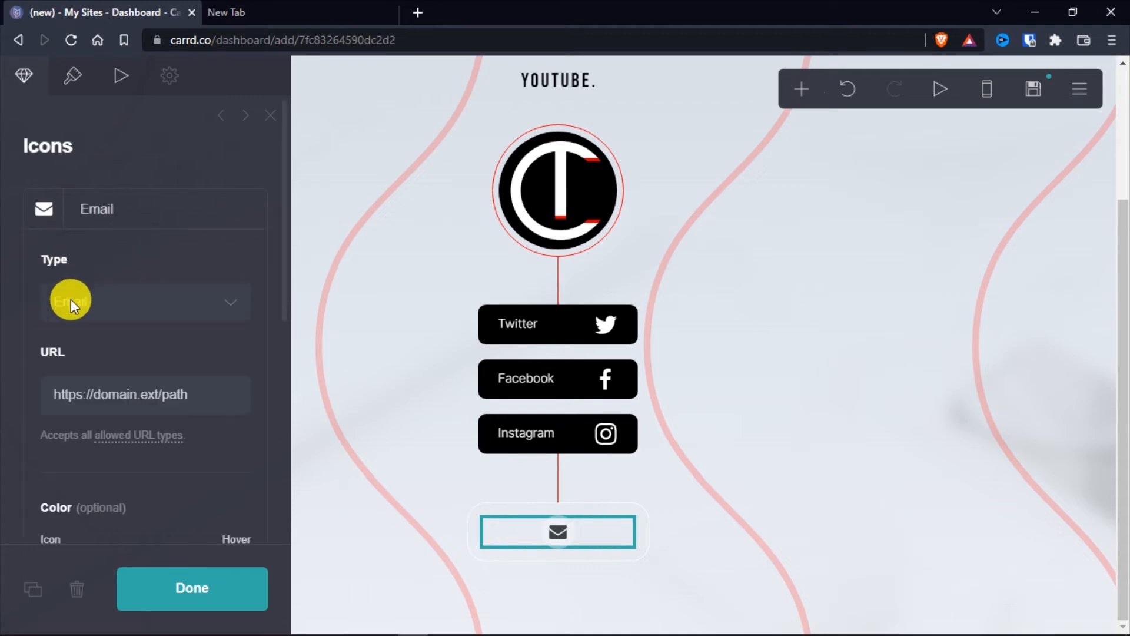
scroll(94, 345, "down", 1)
left_click_drag(207, 312, 57, 313)
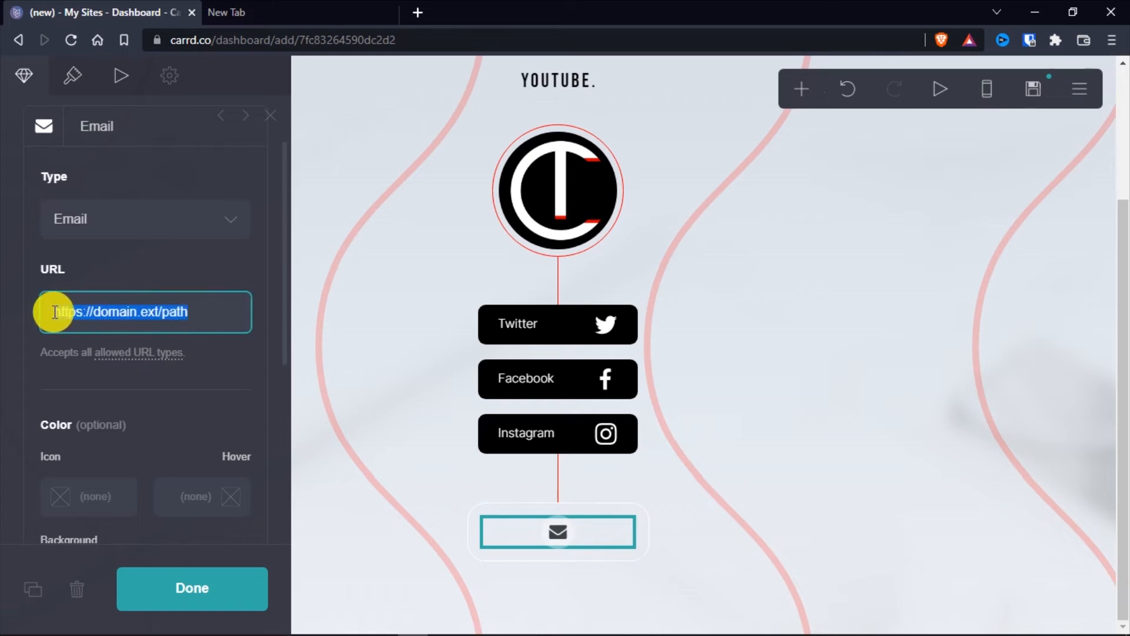
Set the icon colour of the email icon element to white, #FFFFFF
left_click(70, 83)
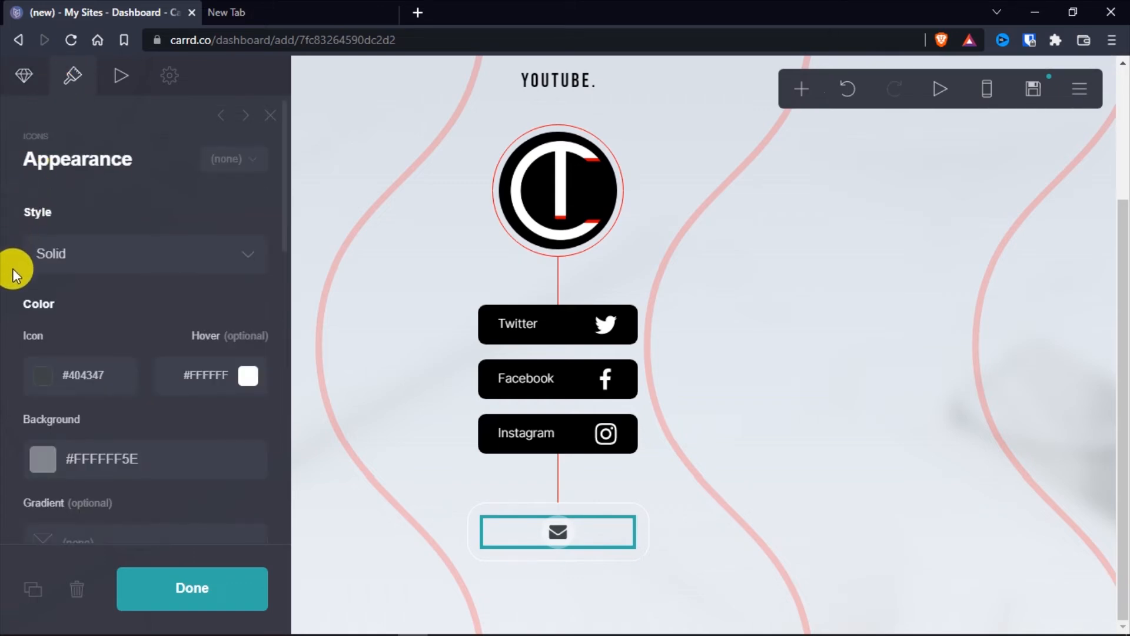
scroll(13, 267, "down", 1)
left_click(23, 295)
left_click(3, 286)
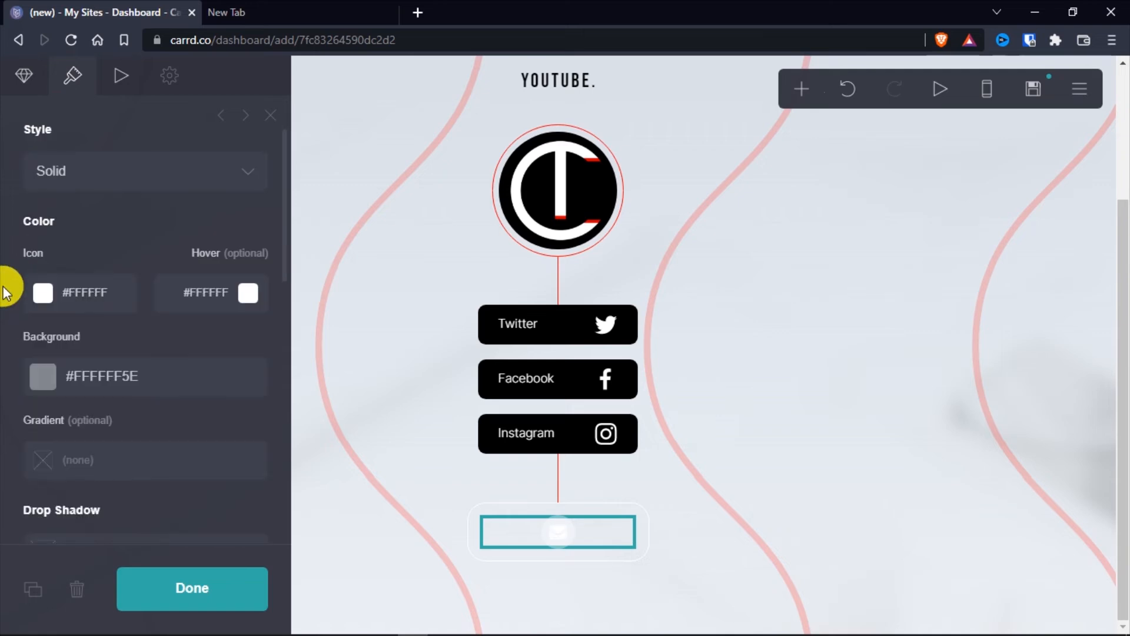
Set the email icon's background colour to fully opaque black, #000000
scroll(11, 318, "down", 1)
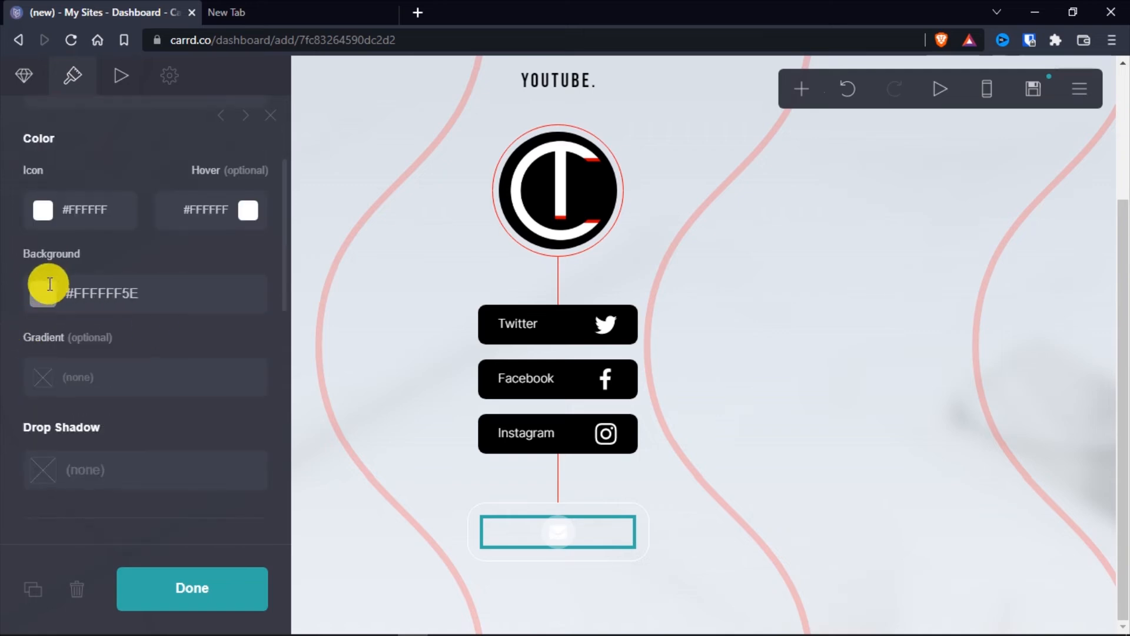
left_click(38, 304)
left_click_drag(83, 373, 83, 575)
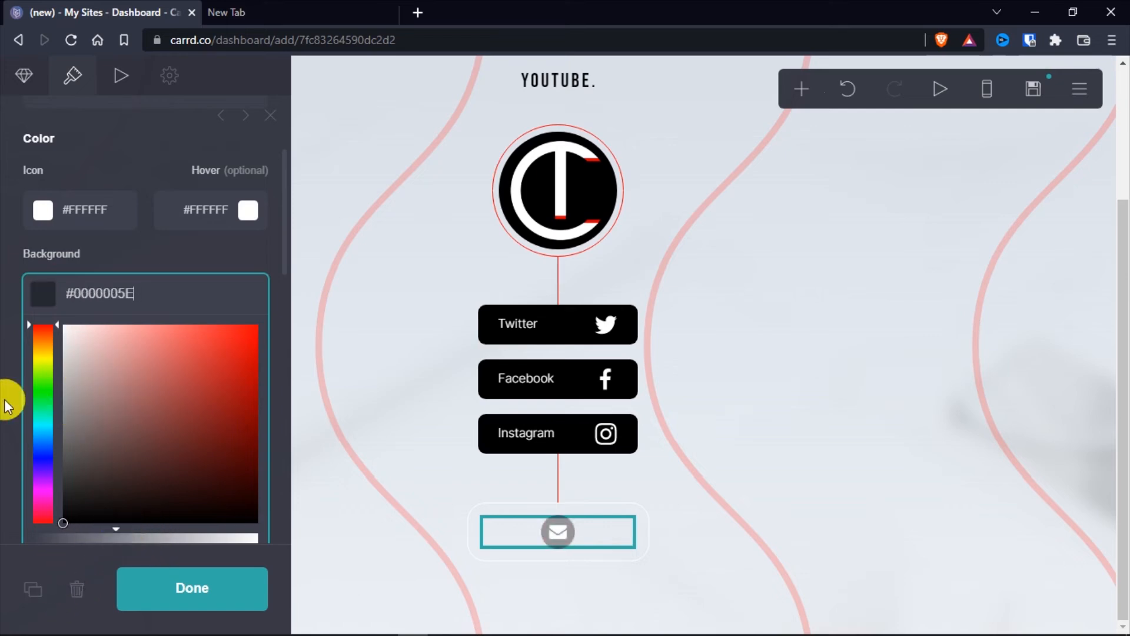
scroll(8, 404, "down", 1)
left_click_drag(128, 461, 273, 462)
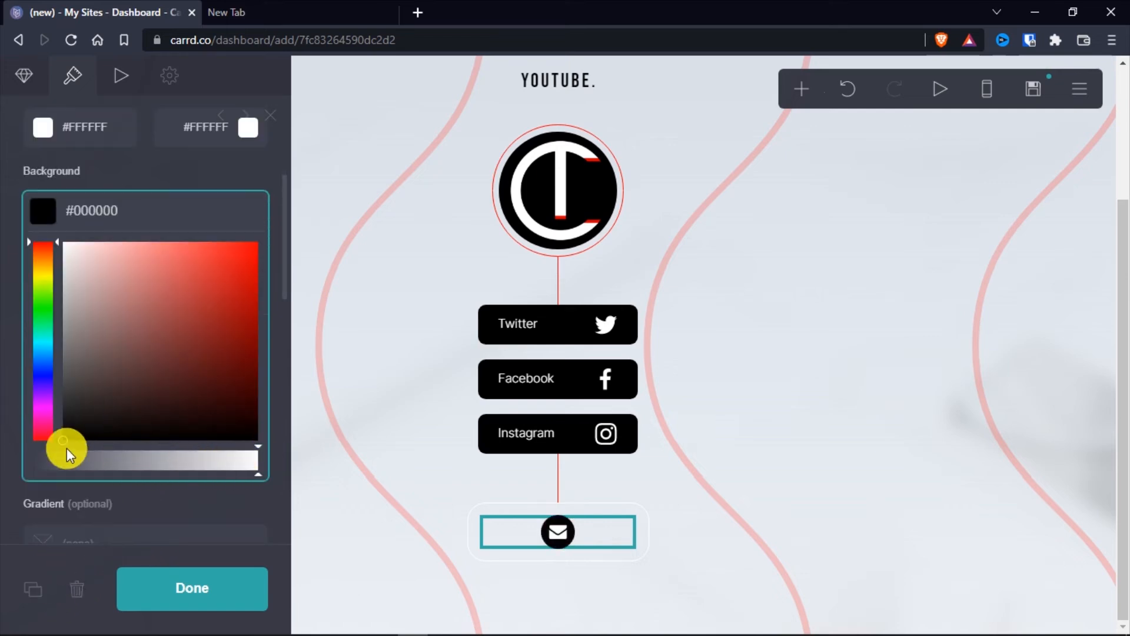
left_click(4, 374)
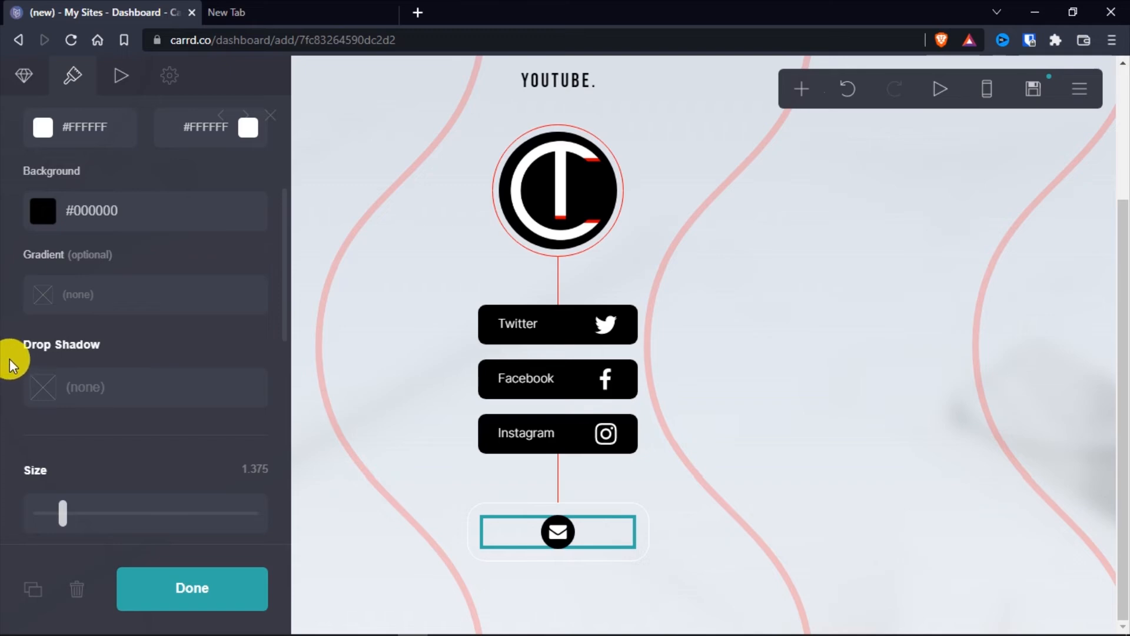
Try black, #000000, as the hover colour of the email icon
scroll(11, 365, "up", 1)
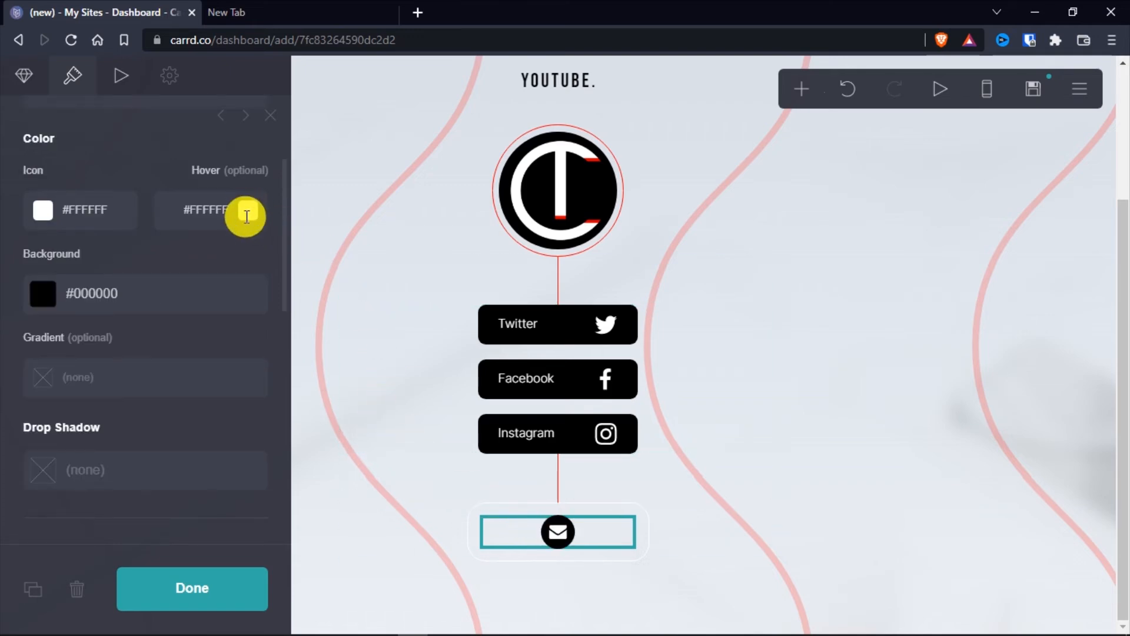
left_click(247, 215)
left_click_drag(200, 255, 20, 465)
left_click(6, 410)
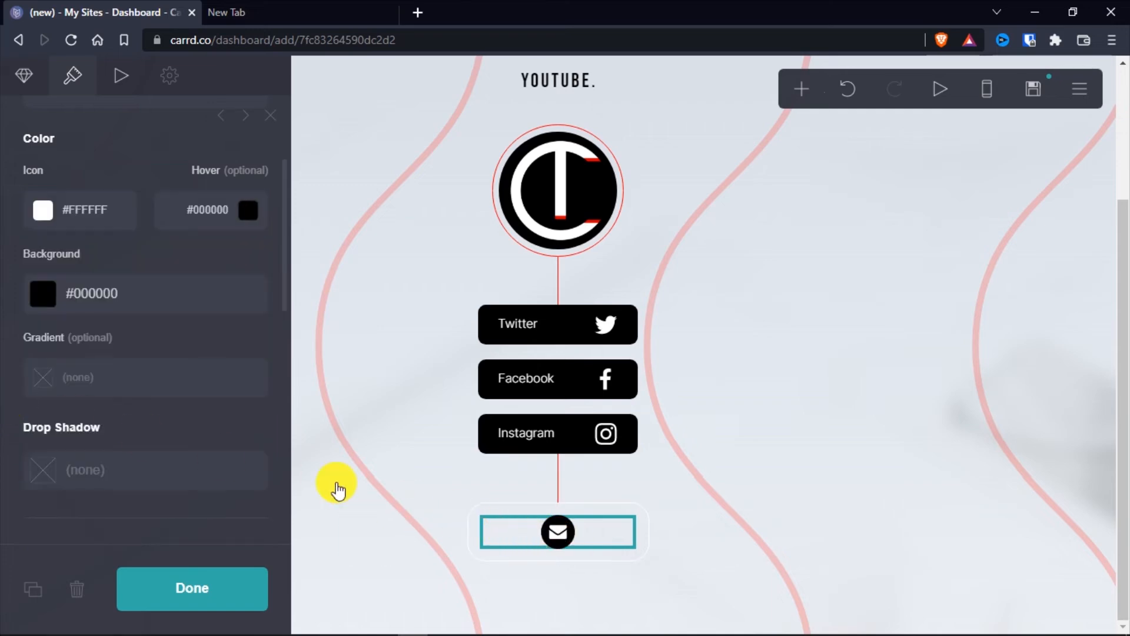
Set the email icon's hover colour to red, #FF0000, and finish editing the icons element
left_click(250, 210)
left_click_drag(267, 323, 260, 227)
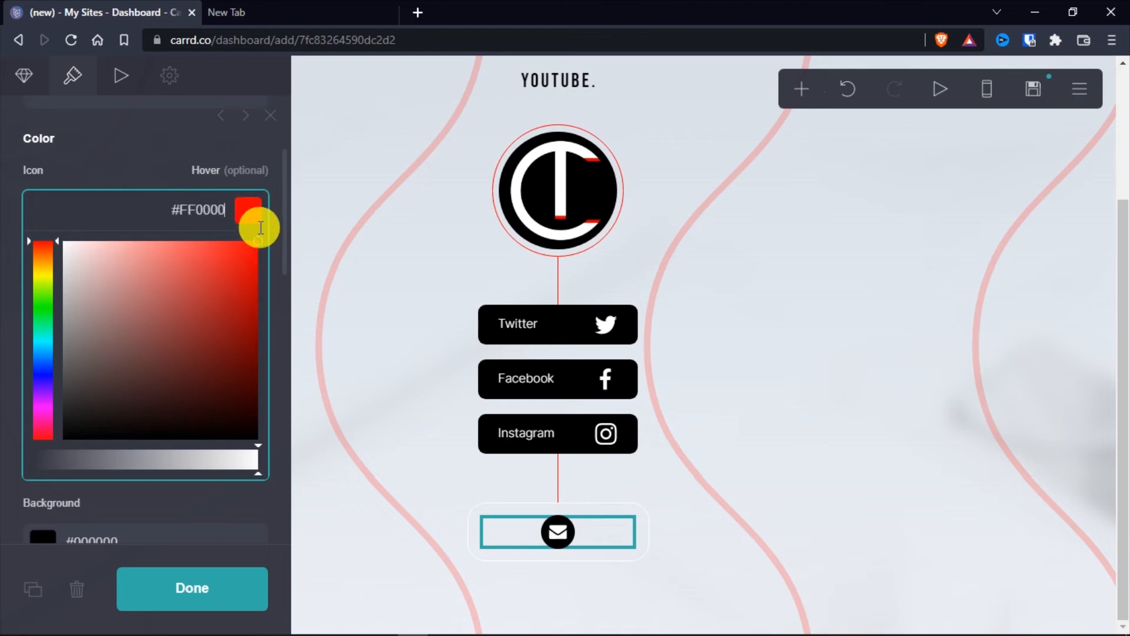
left_click(9, 299)
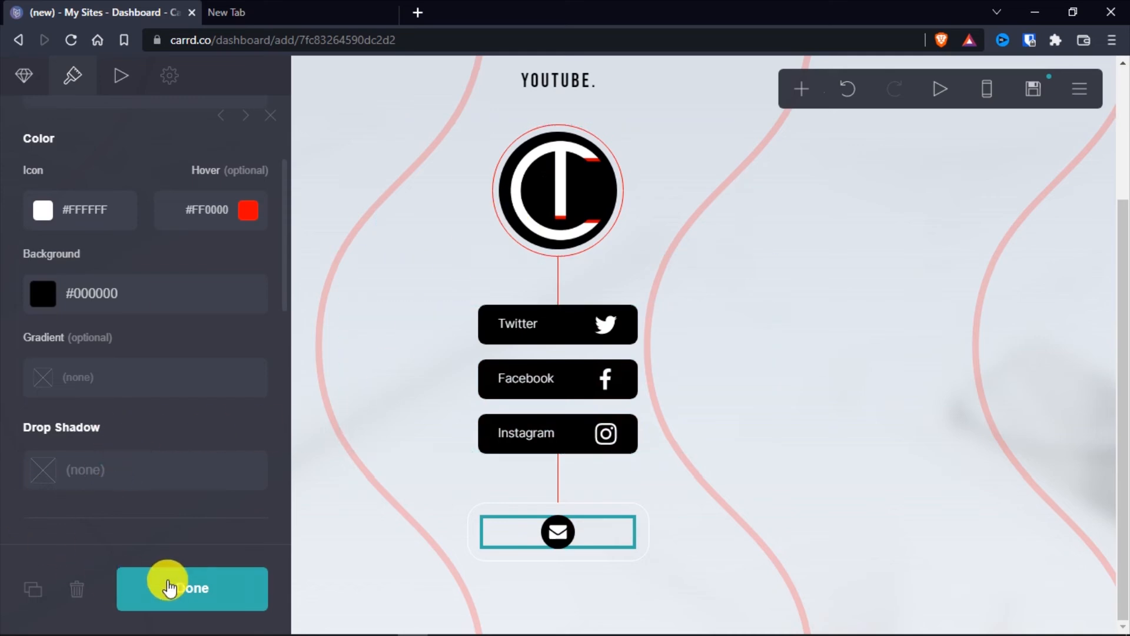
left_click(165, 586)
Switch the editor to the mobile view and examine how the whole page is laid out on a phone
scroll(825, 491, "up", 3)
scroll(821, 488, "down", 1)
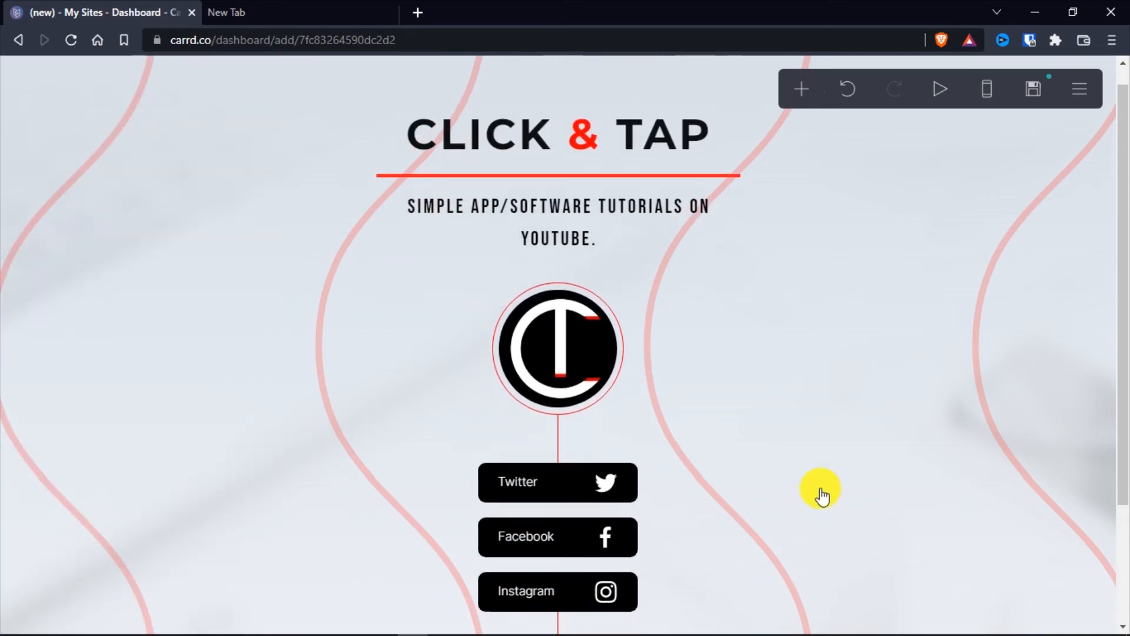
left_click(987, 89)
scroll(665, 336, "up", 1)
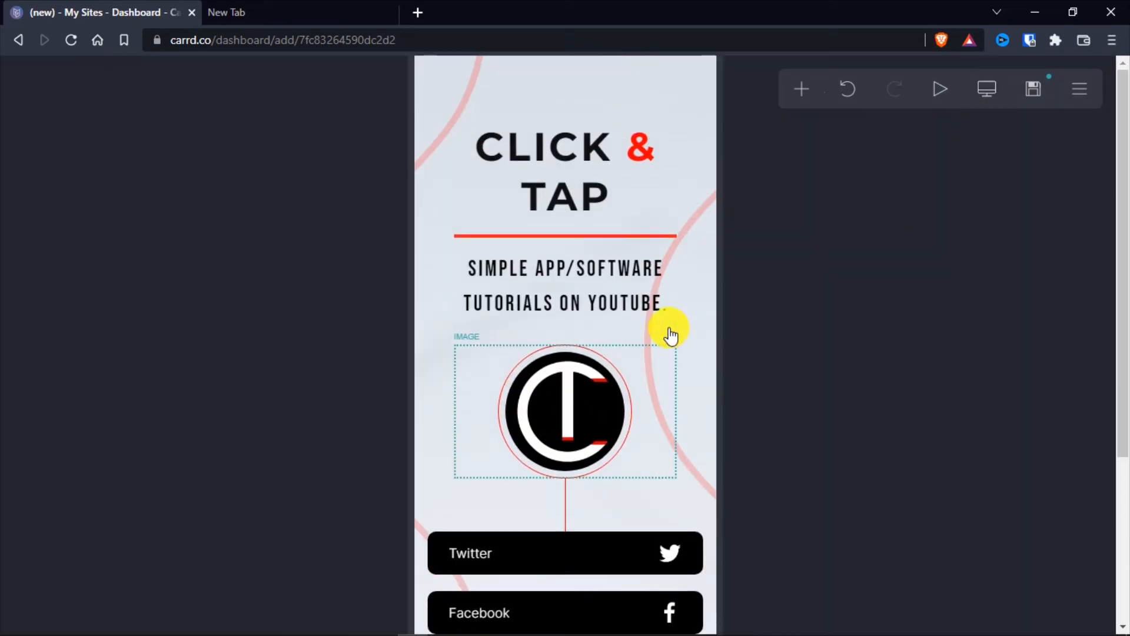
scroll(670, 331, "down", 3)
scroll(669, 331, "up", 4)
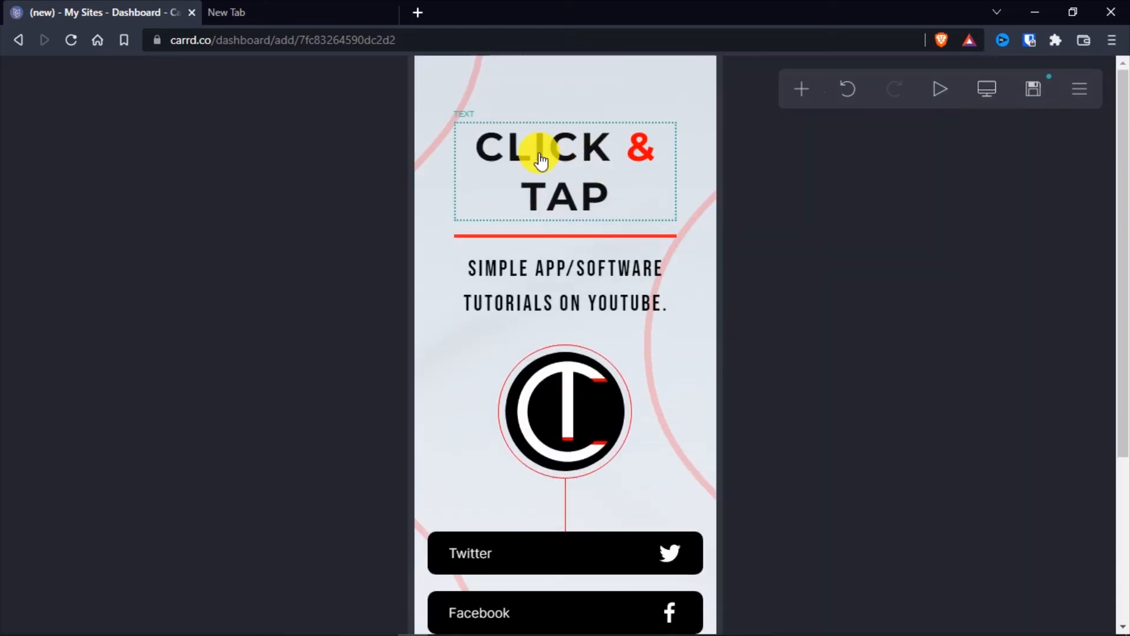